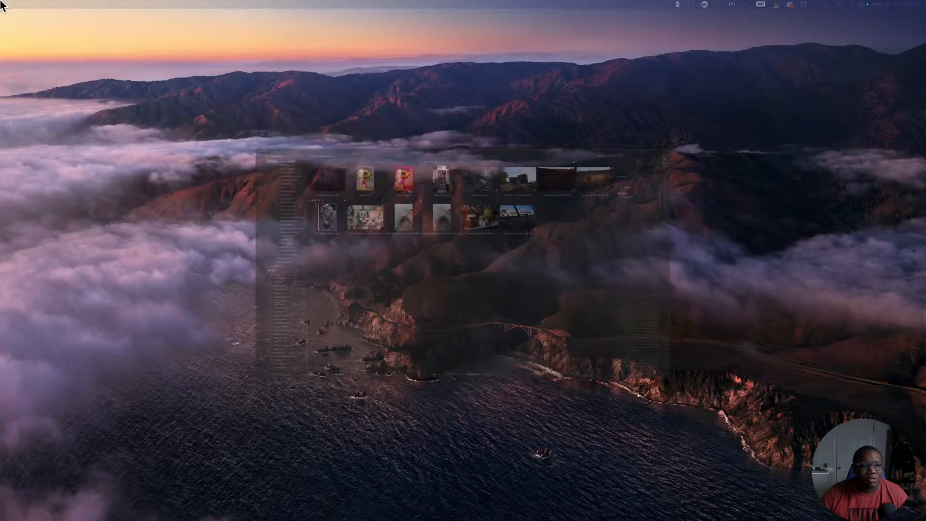
View the edited Pops-14.onphoto from the Dodging and Burning album as a single large photo, with the browse pane hidden
left_click(19, 14)
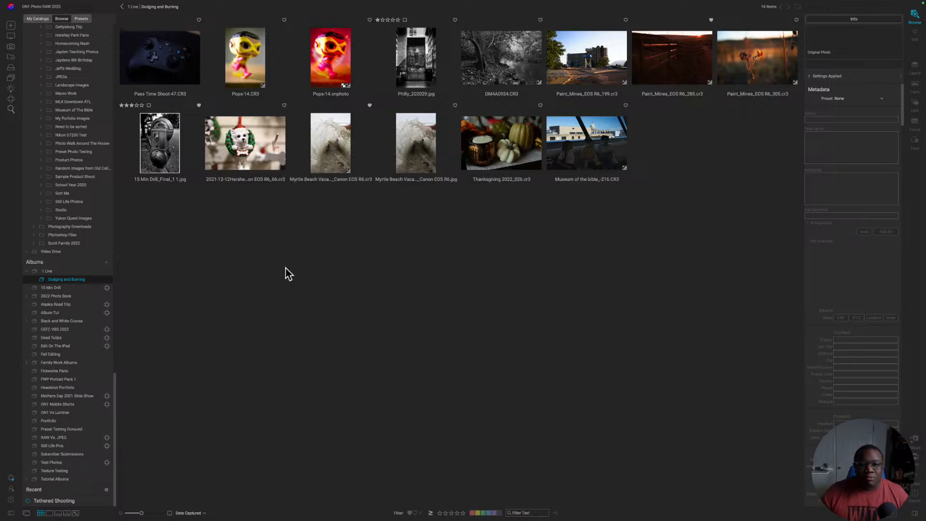
left_click(344, 61)
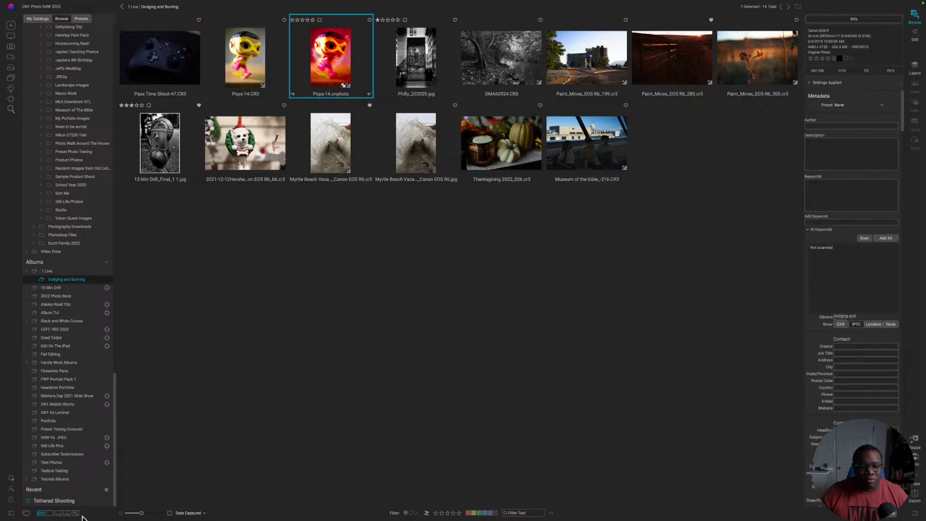
left_click(49, 514)
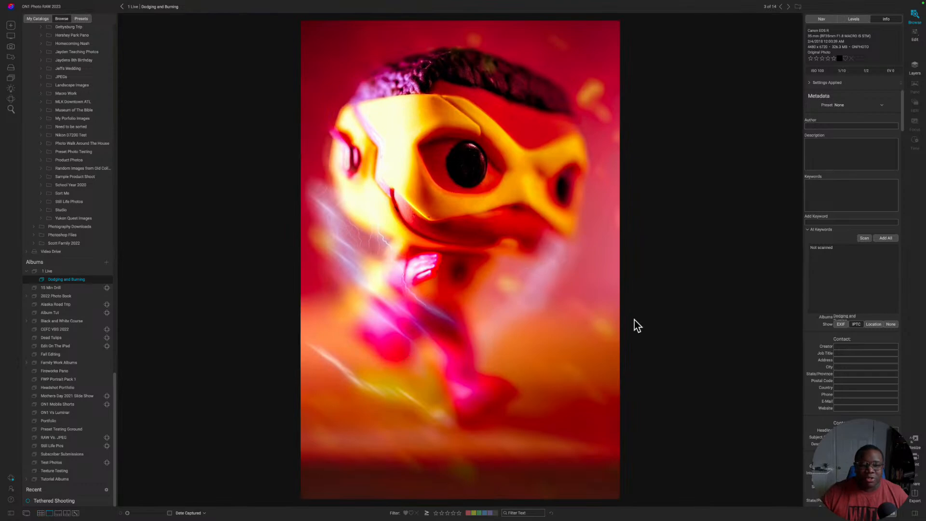
left_click(10, 513)
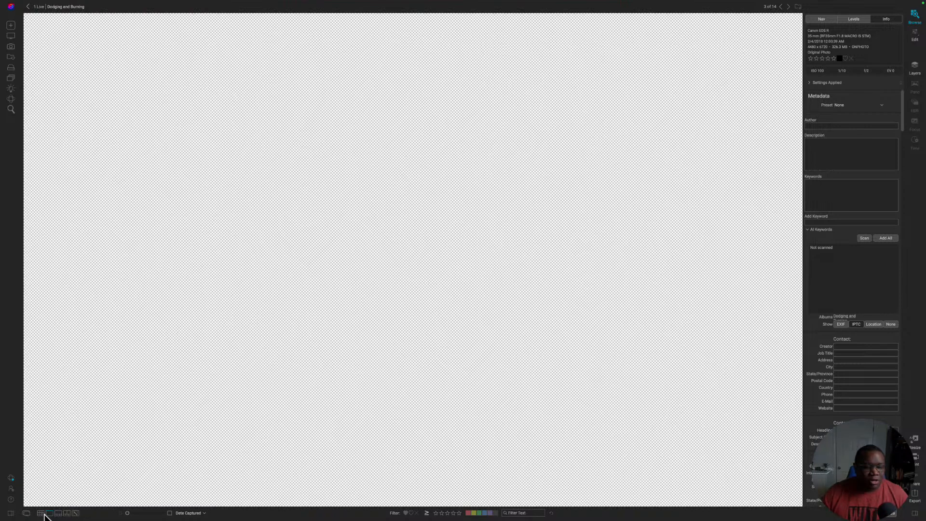
left_click(41, 513)
left_click(49, 514)
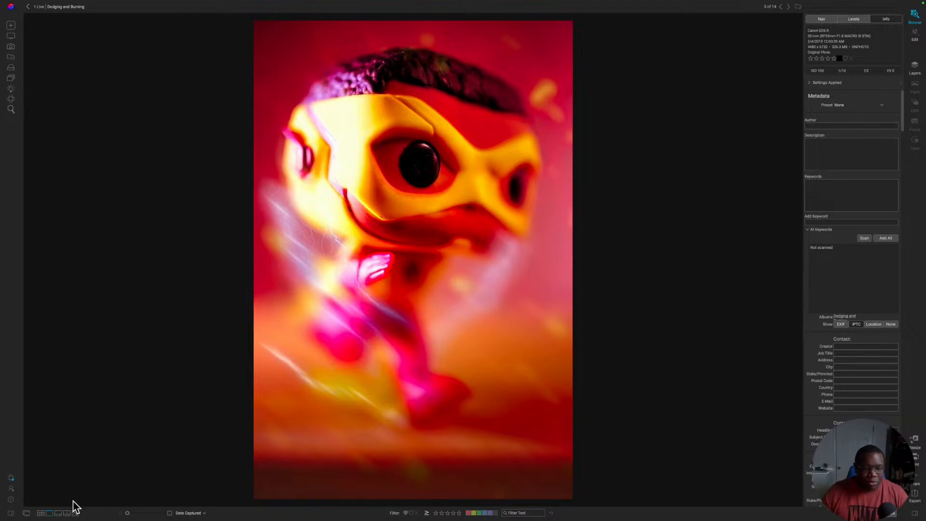
Show the filmstrip and compare Pops-14.CR3 with Pops-14.onphoto, finishing with Pops-14.CR3 selected
left_click(57, 513)
left_click(137, 475)
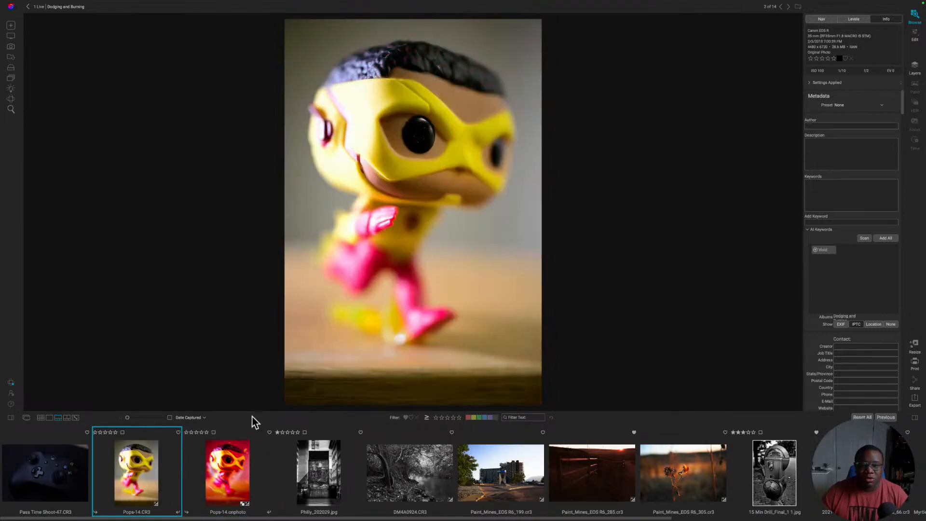
left_click(235, 474)
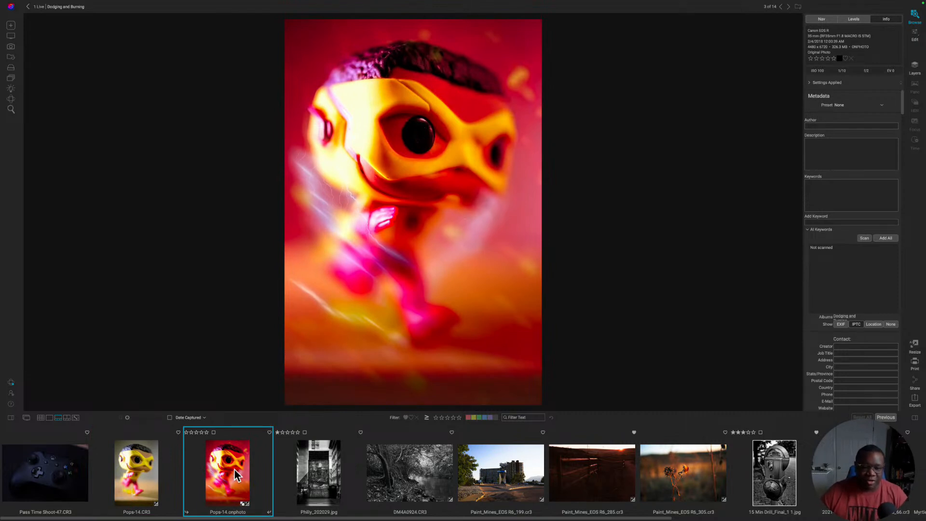
left_click(146, 473)
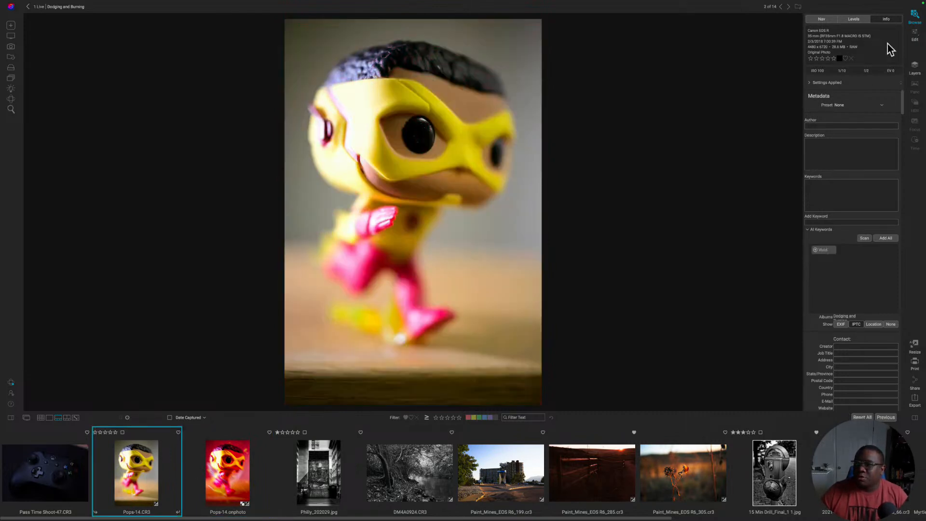
Open Pops-14.CR3 for editing without the filmstrip and look through its Effects and Develop settings
left_click(915, 32)
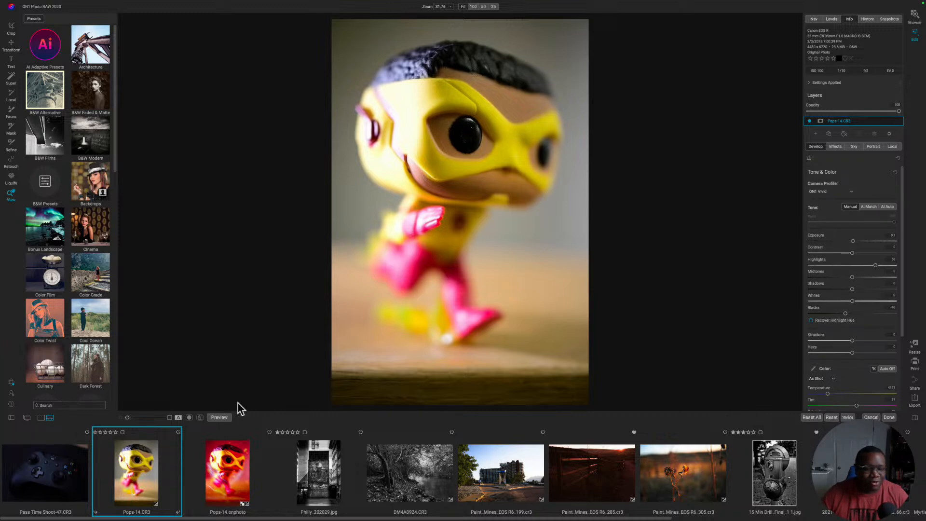
left_click(42, 418)
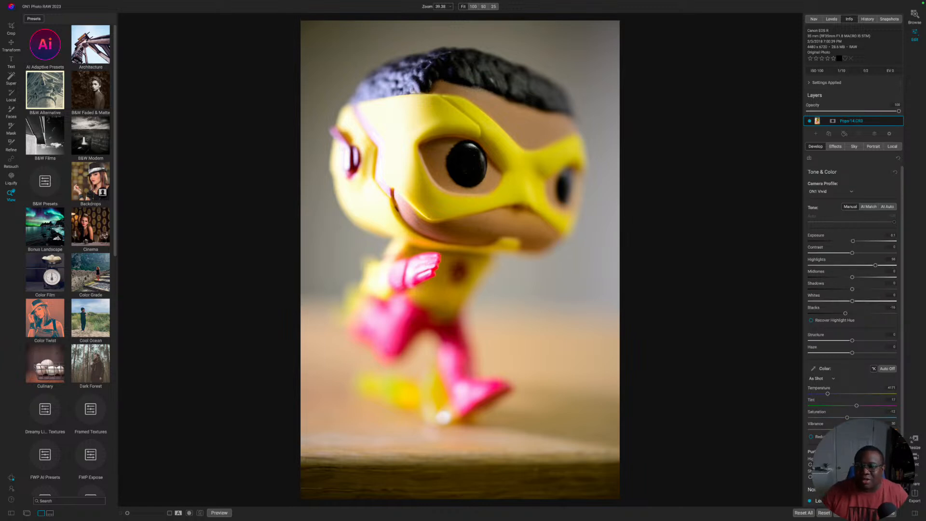
left_click(835, 147)
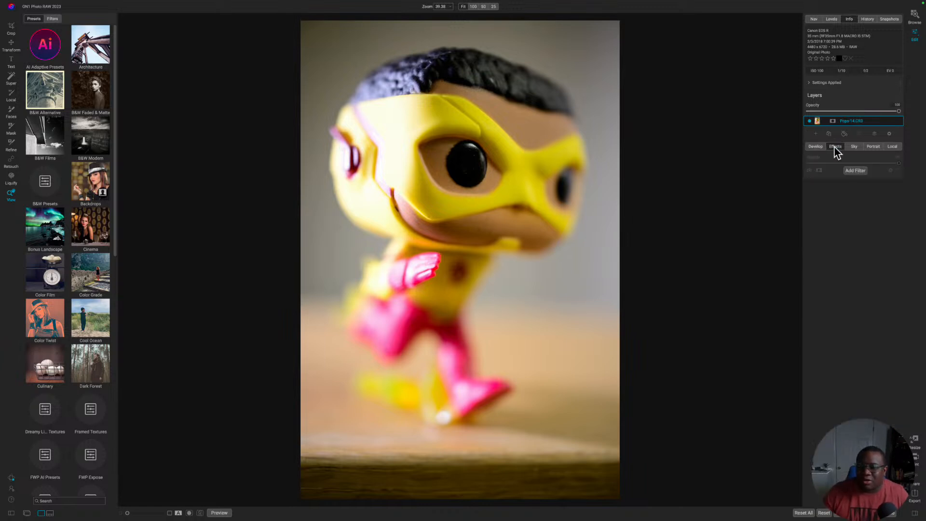
left_click(816, 147)
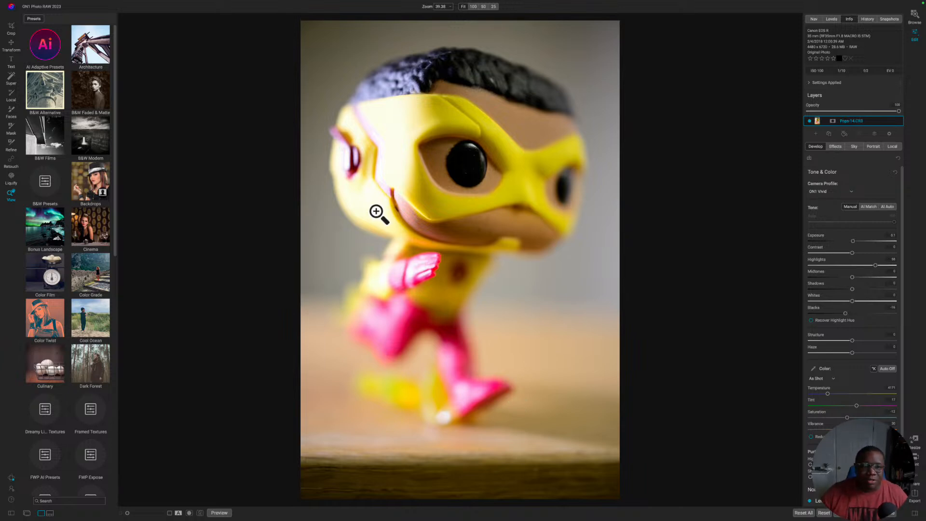
Send the photo to the Boris FX Optics 2022 filter without applying the previous filters and masks, and reposition the Optics window
mouse_move(144, 3)
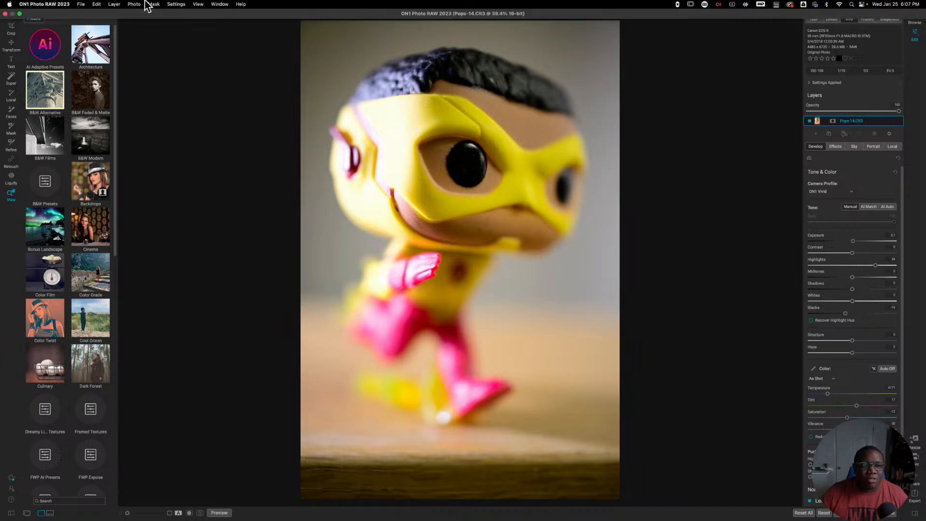
left_click(114, 4)
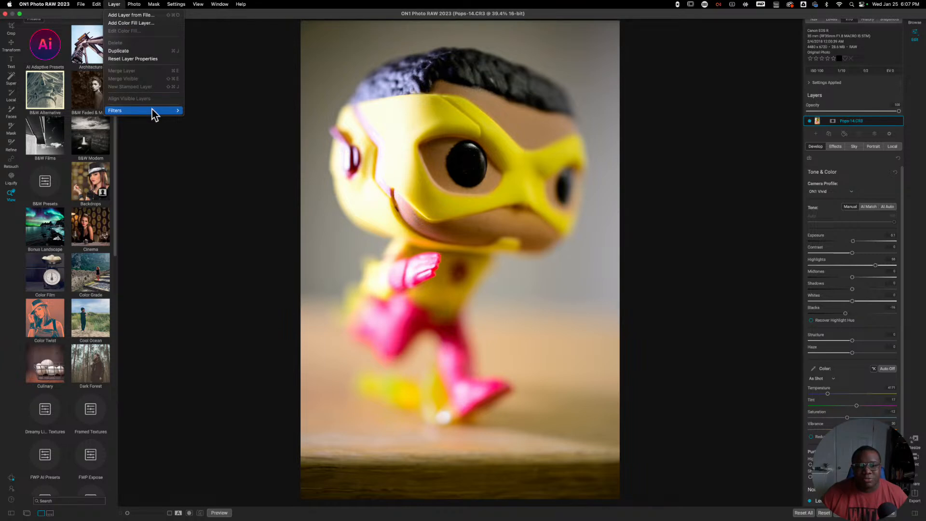
mouse_move(153, 114)
mouse_move(198, 112)
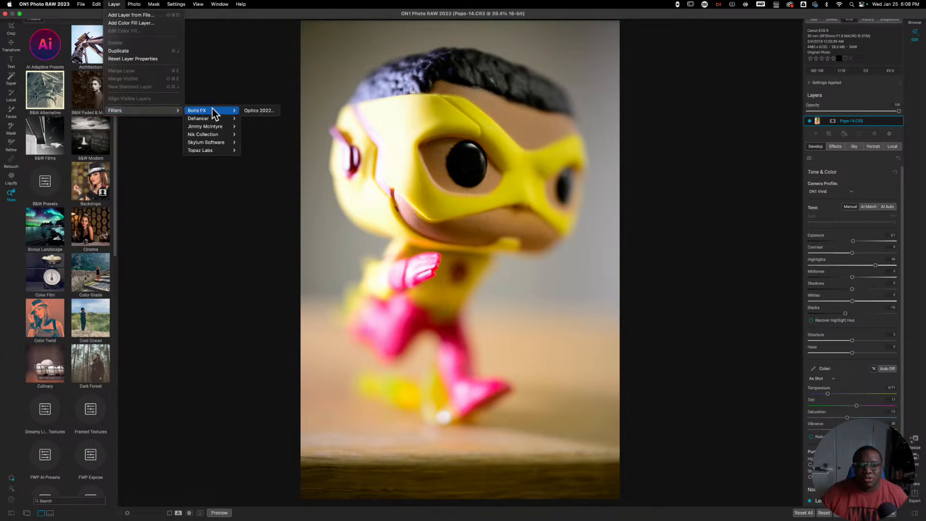
left_click(259, 111)
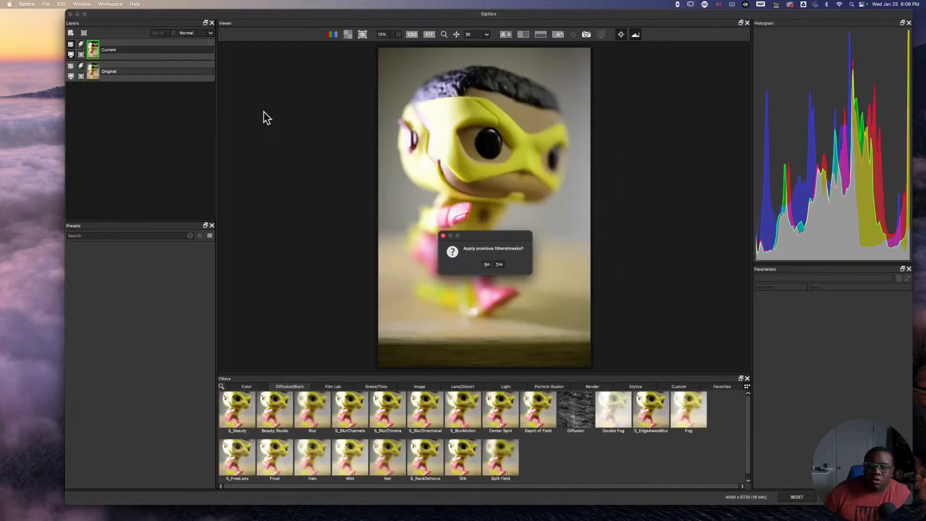
left_click(485, 264)
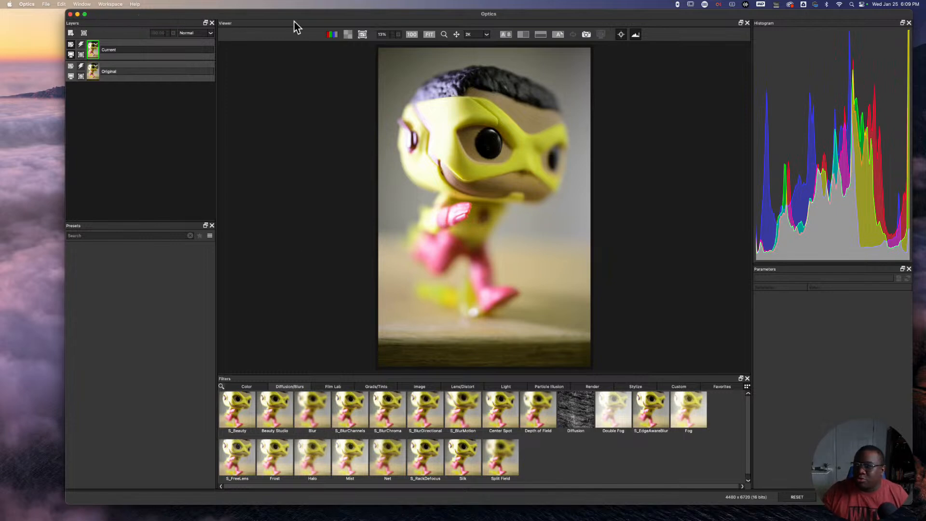
left_click_drag(303, 14, 260, 11)
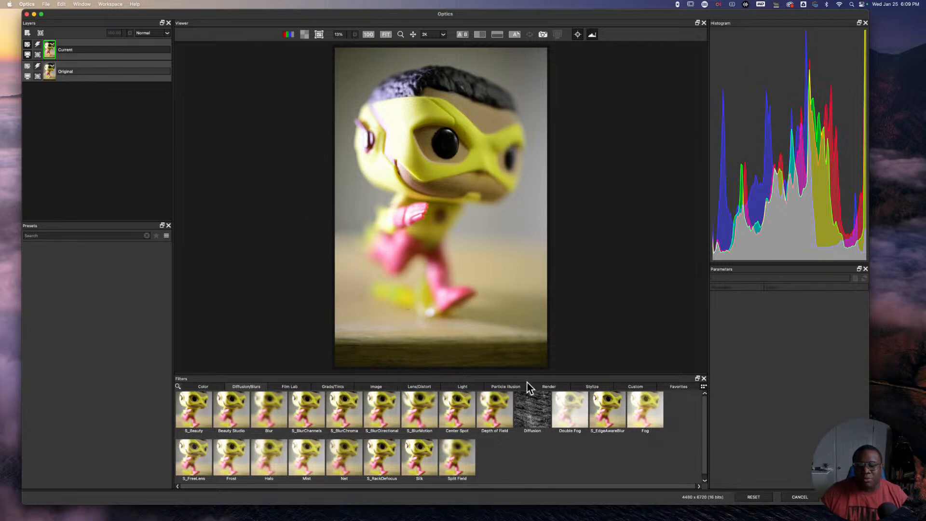
Apply the S_UltraZap render filter and reshape the bolt to curve from behind the figure's head down across its body
left_click(543, 387)
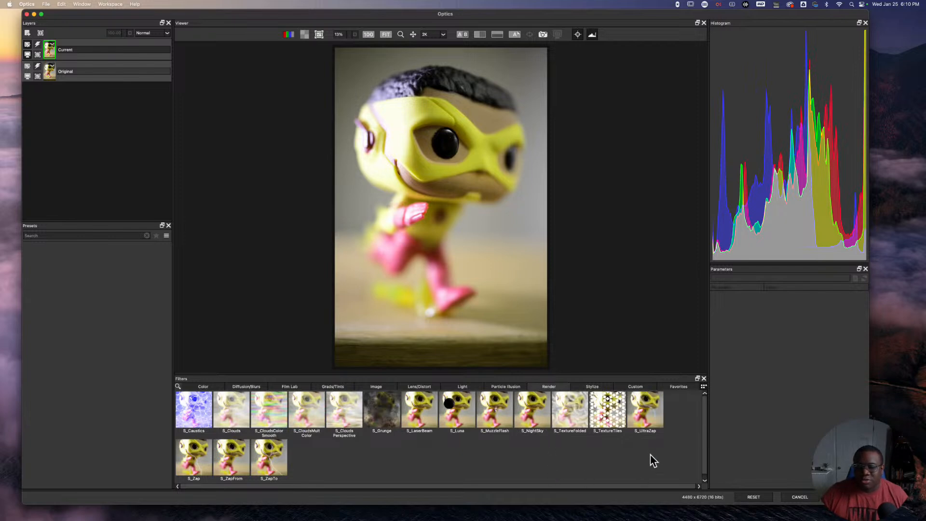
left_click(646, 407)
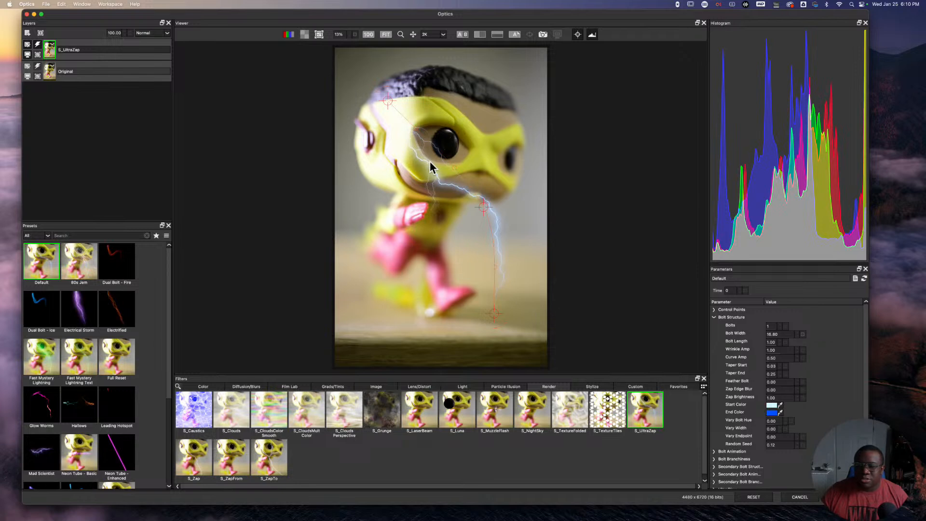
left_click_drag(386, 101, 368, 83)
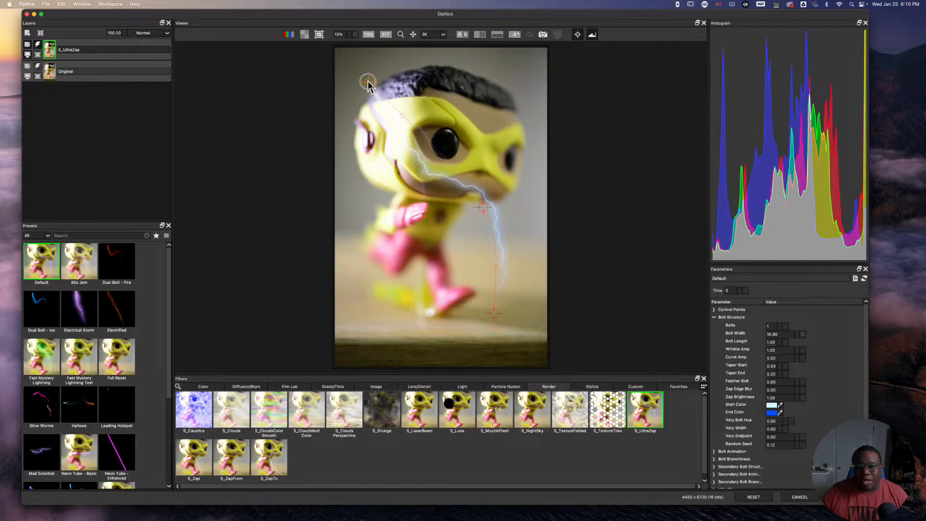
left_click_drag(483, 208, 475, 237)
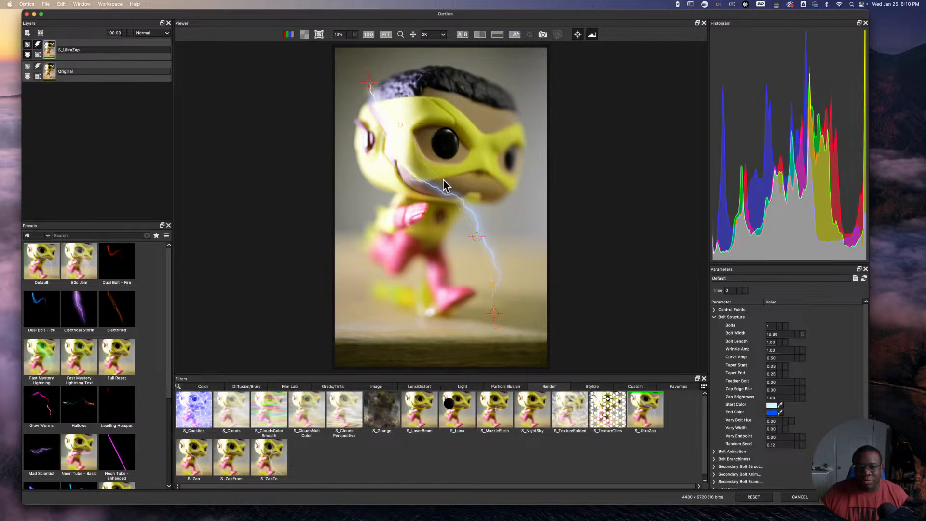
left_click_drag(437, 183, 412, 204)
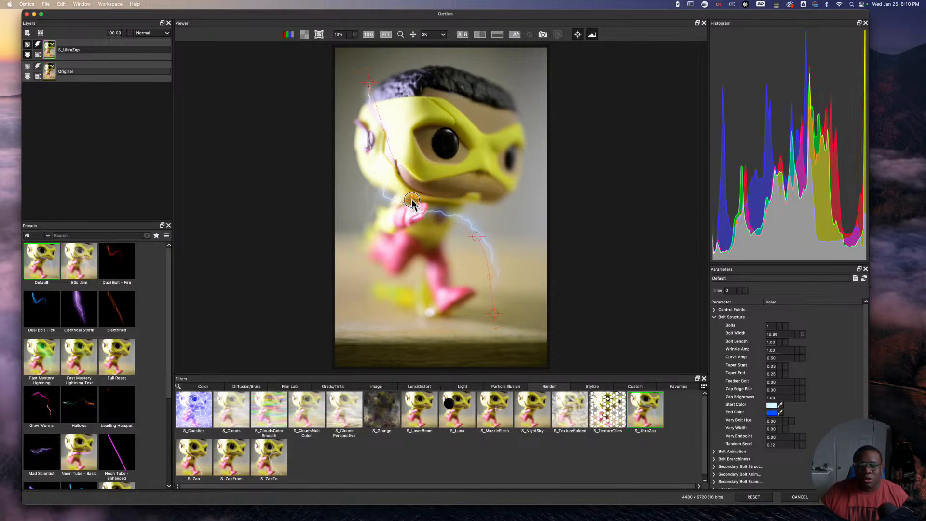
left_click_drag(368, 82, 358, 110)
left_click_drag(381, 153, 367, 170)
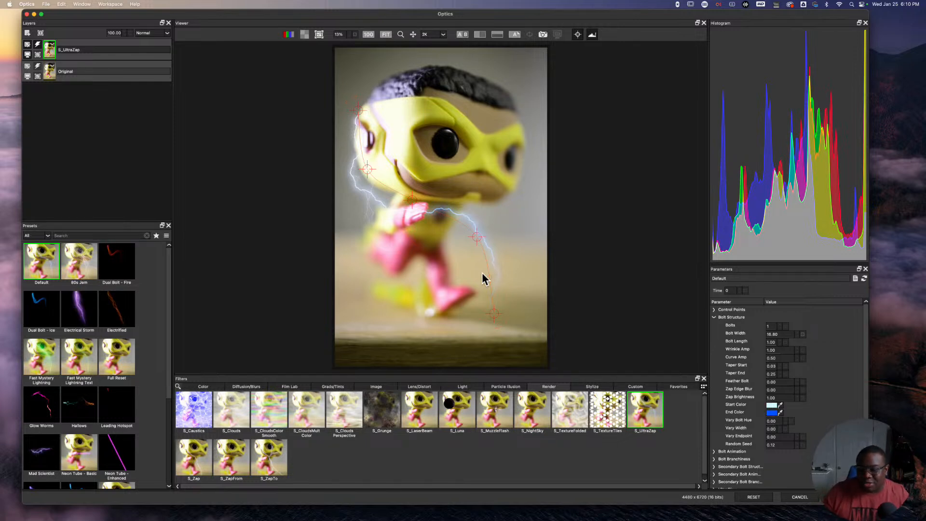
Try the lightning with 2 and 3 bolts, and return the bolt count to 1
left_click(779, 325)
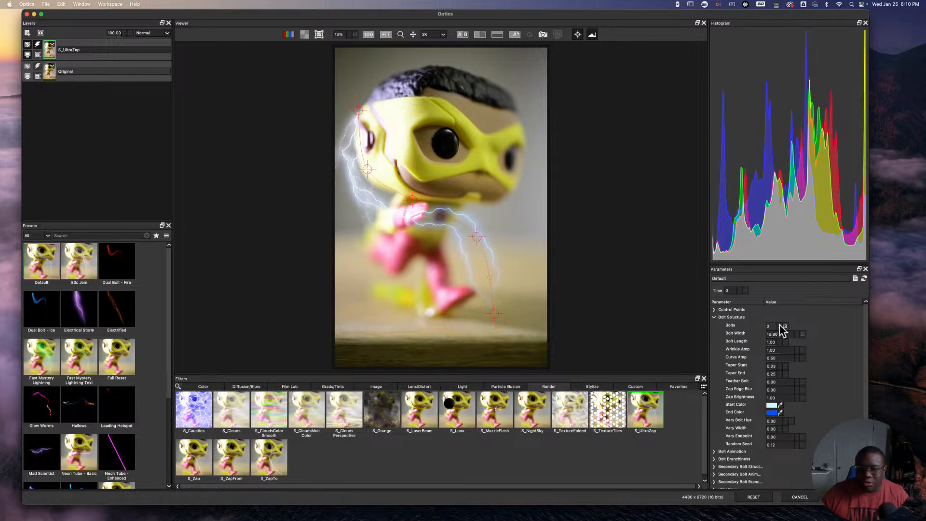
left_click(779, 326)
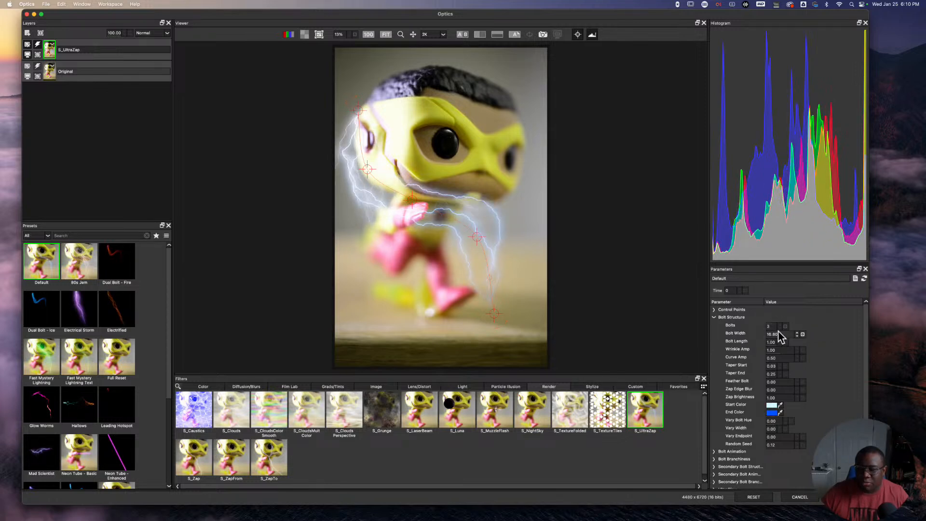
left_click(780, 328)
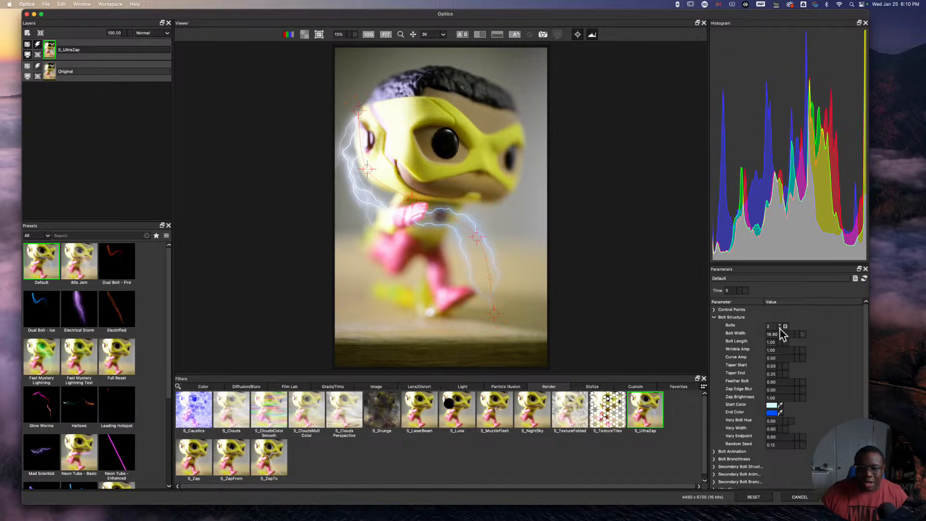
left_click(780, 327)
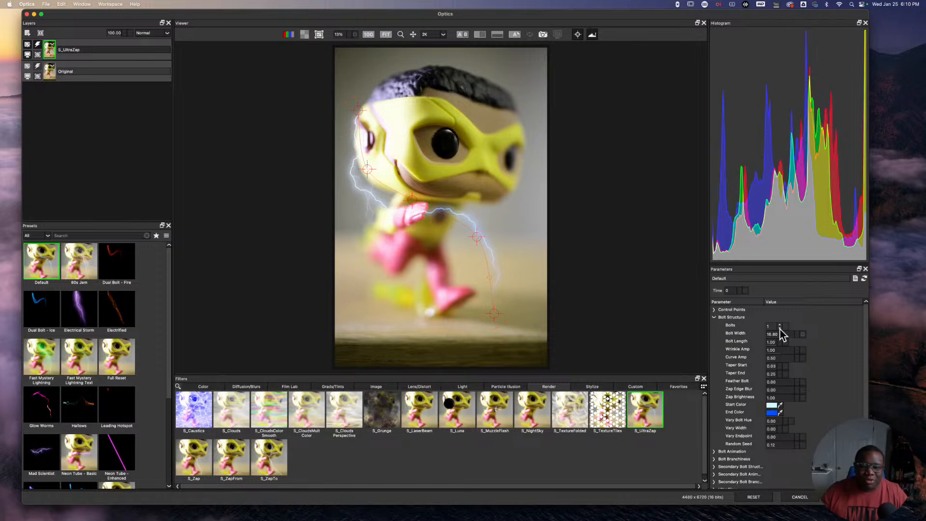
Extend the bolt's end point toward the table edge, lower the adjacent control point, and set the number of bolts to 2
left_click_drag(493, 314, 516, 330)
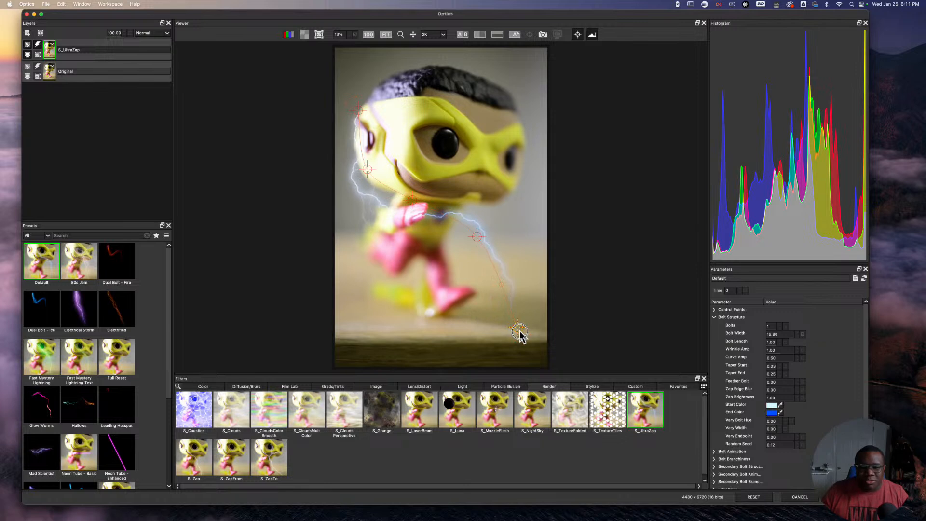
left_click_drag(477, 237, 475, 251)
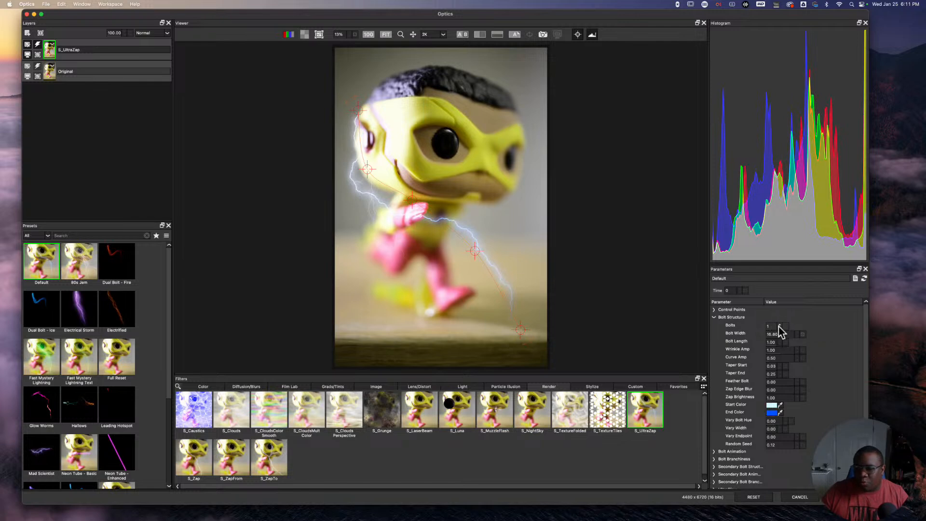
left_click(779, 326)
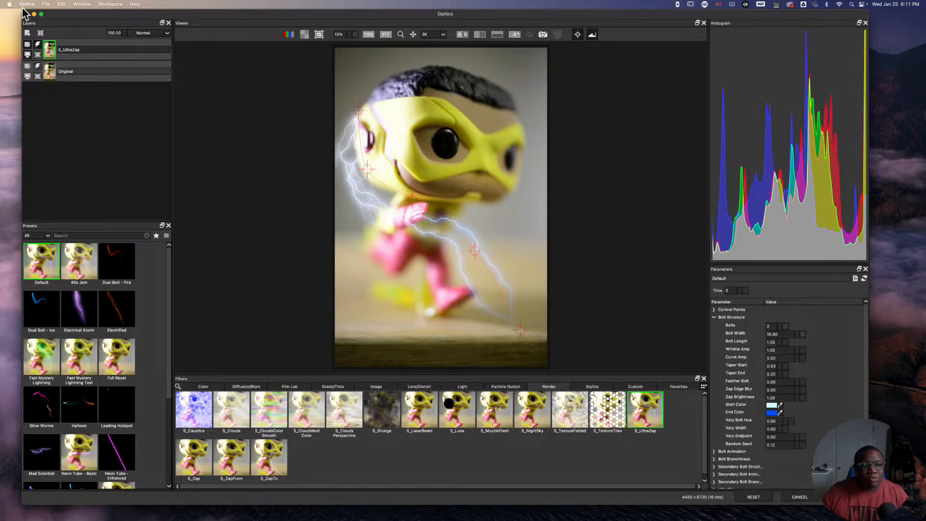
Add a new layer with the S_UltraZap render filter and set its random seed to 1.06
left_click(27, 32)
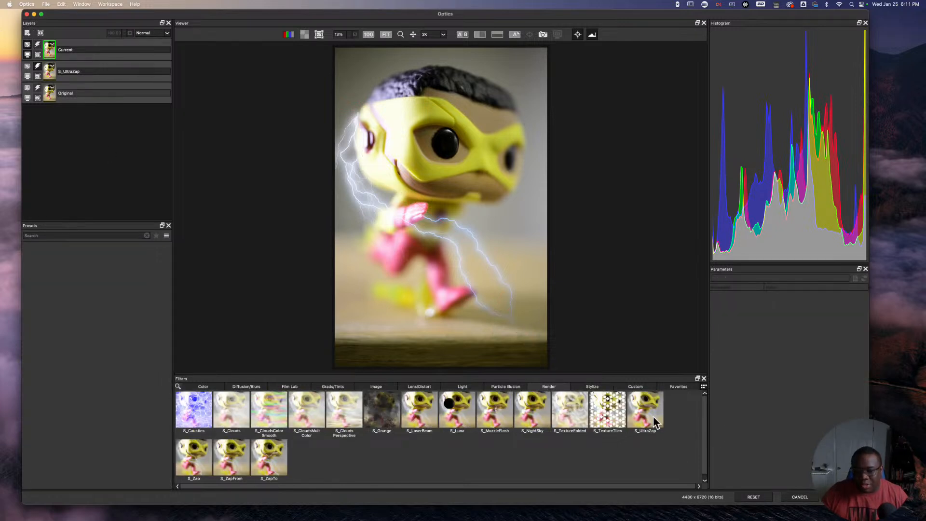
left_click(652, 415)
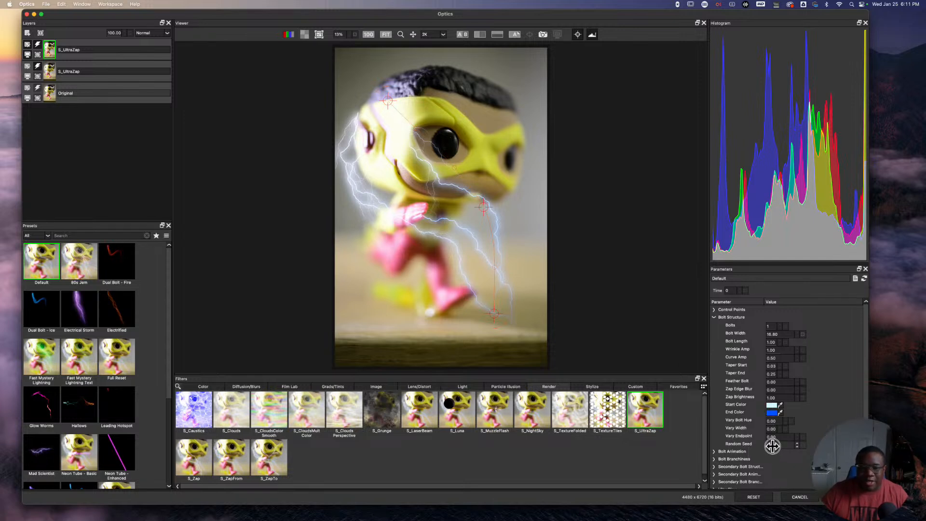
left_click_drag(774, 446, 782, 446)
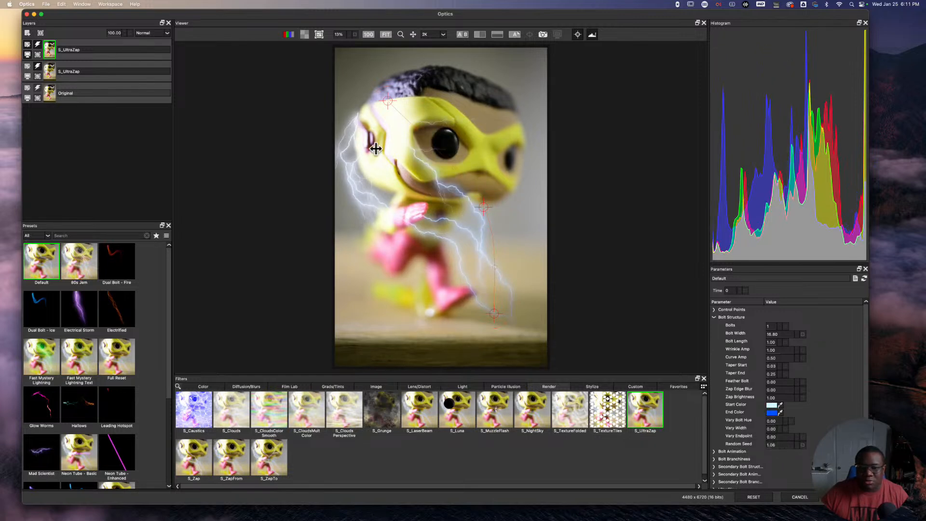
Reshape the second layer's bolt to run from the figure's chin diagonally down in front of it toward the table edge
left_click_drag(387, 101, 468, 211)
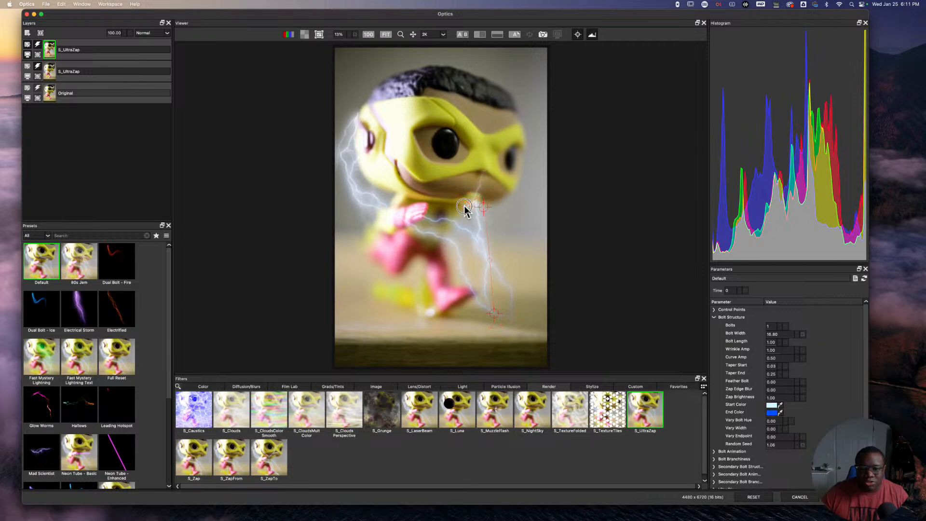
left_click_drag(484, 206, 477, 274)
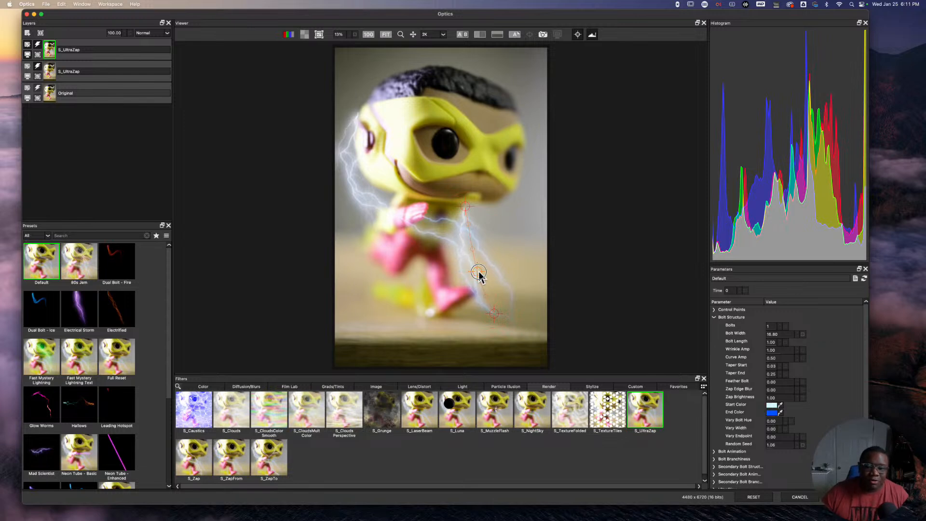
left_click_drag(493, 310, 537, 318)
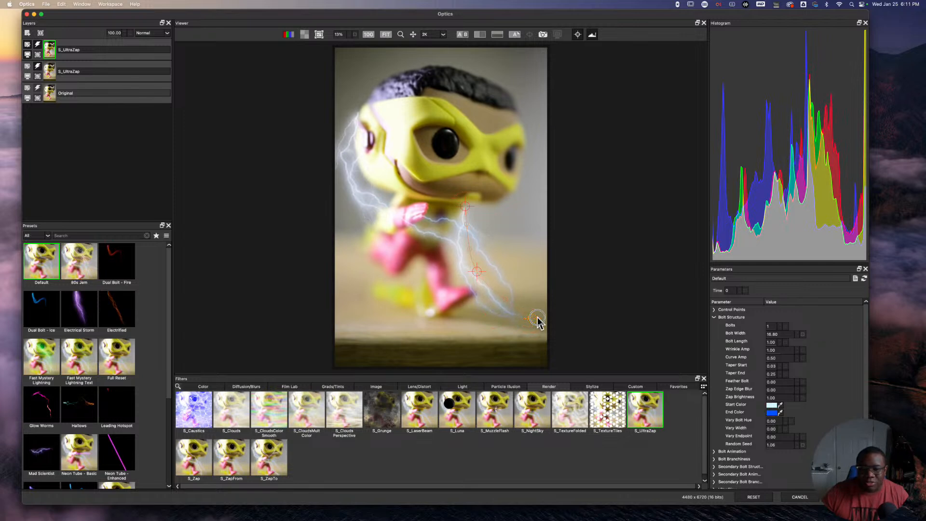
left_click(485, 268)
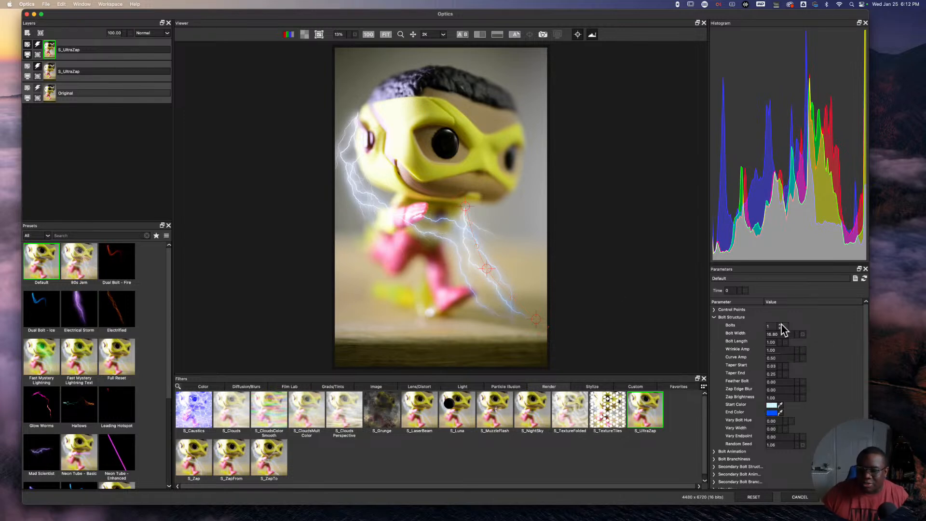
Set the second lightning layer to 4 bolts with random seed 1.64, nudging its middle control point away from the figure
left_click(779, 325)
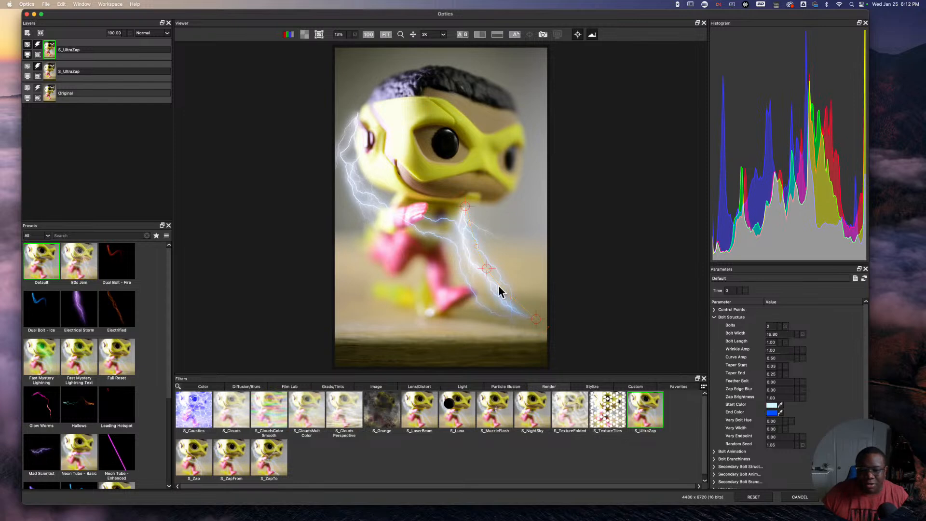
left_click_drag(487, 271, 505, 264)
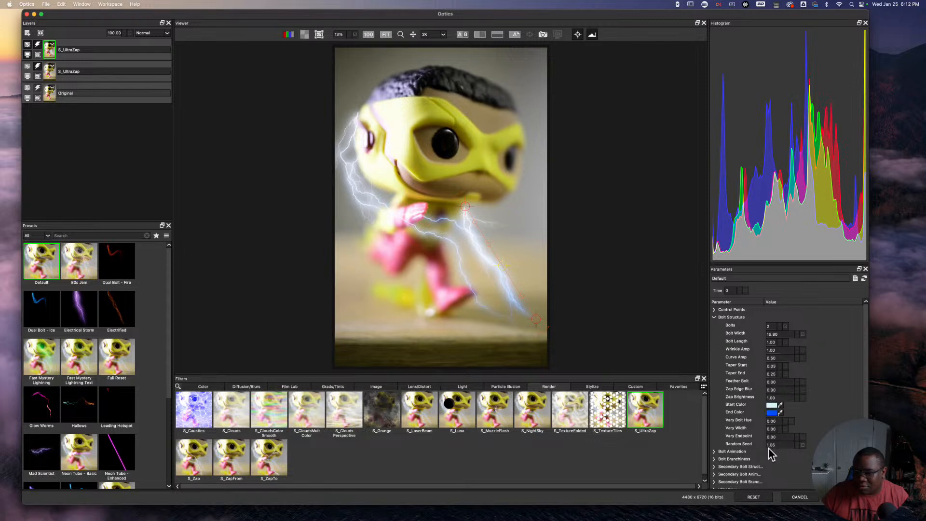
left_click_drag(768, 447, 778, 446)
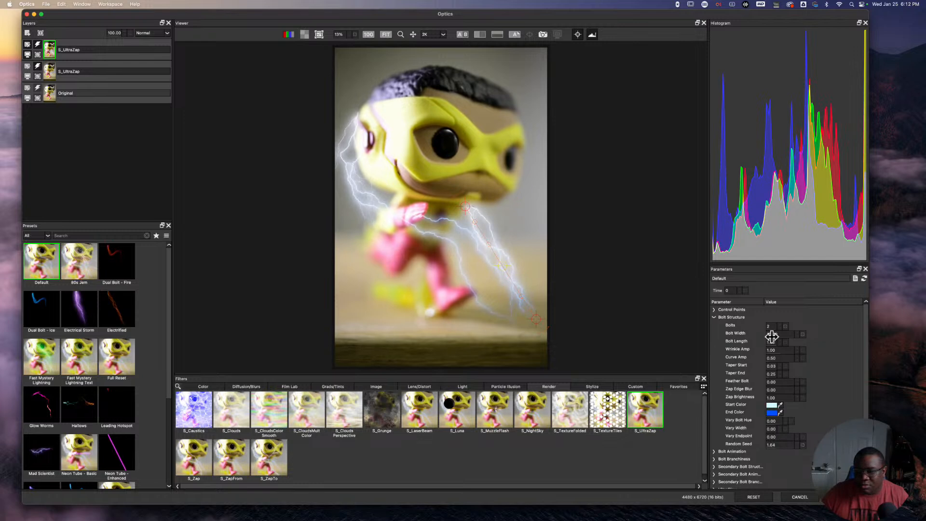
left_click(780, 324)
left_click(779, 324)
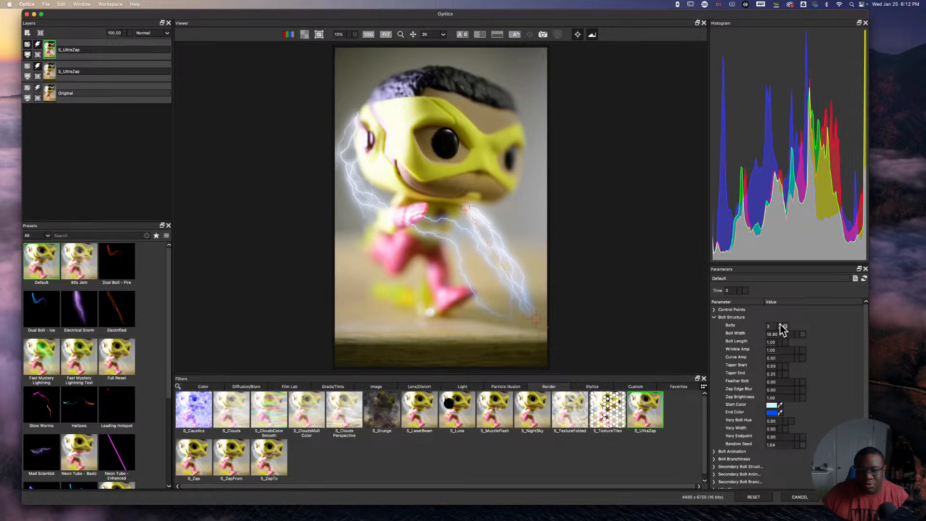
Move the second layer's bolt path to run from behind the figure's back, across its legs, to the table in front of its foot
left_click_drag(461, 206, 350, 247)
left_click_drag(501, 267, 423, 288)
left_click_drag(482, 305, 482, 285)
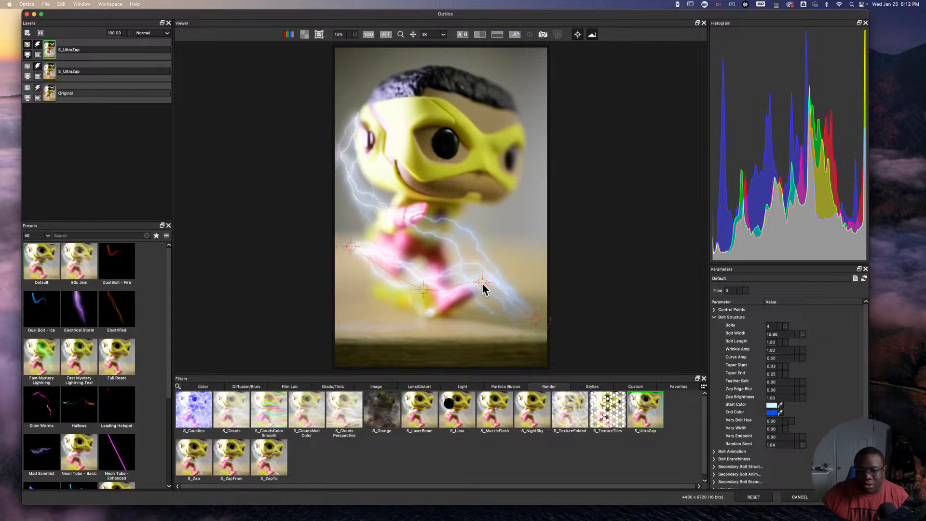
left_click_drag(536, 321, 506, 321)
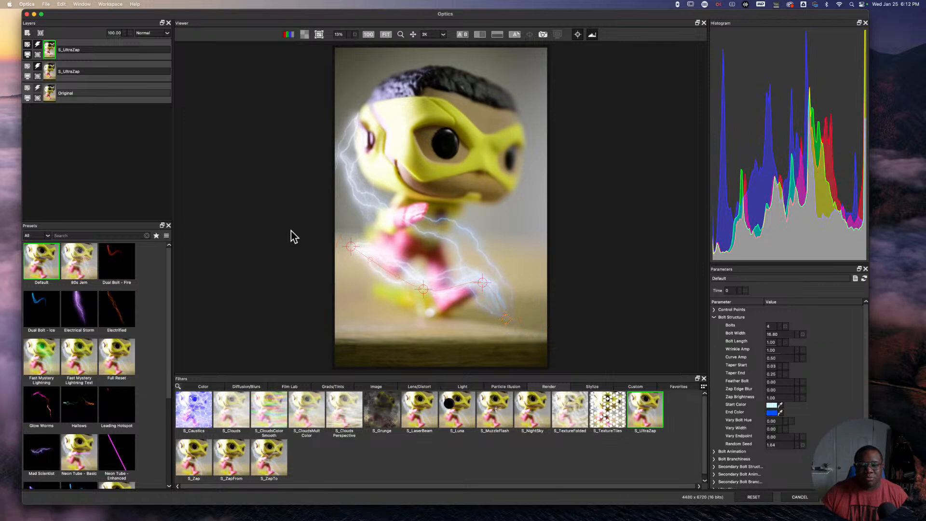
left_click_drag(350, 245, 343, 234)
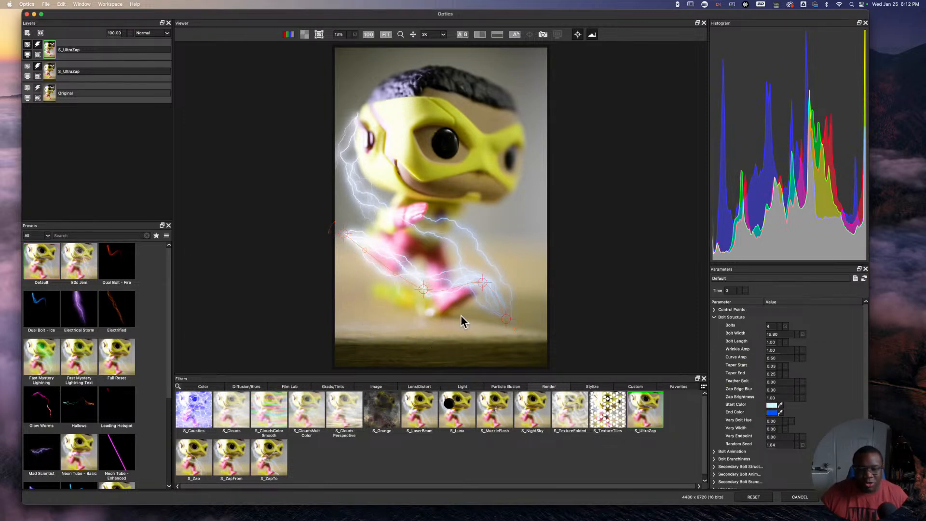
Add a third S_UltraZap layer and shape its bolt from the image edge behind the figure along the table to its foot
left_click(27, 33)
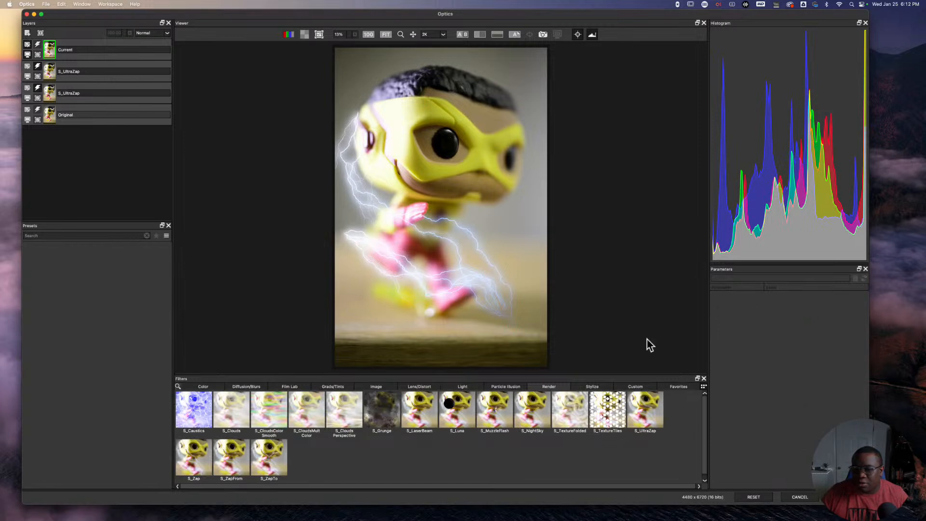
left_click(646, 410)
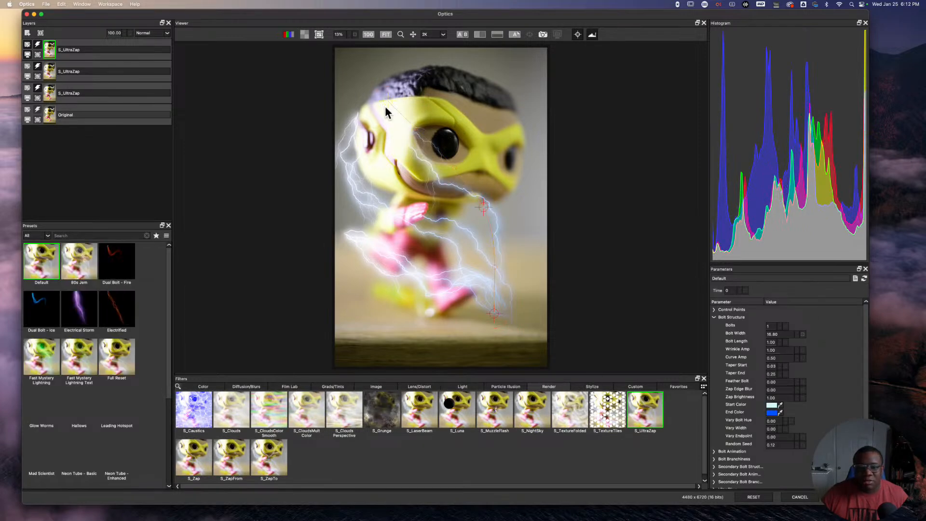
left_click_drag(388, 100, 350, 256)
mouse_move(340, 294)
left_mouse_down()
mouse_move(330, 294)
mouse_move(339, 294)
left_mouse_up()
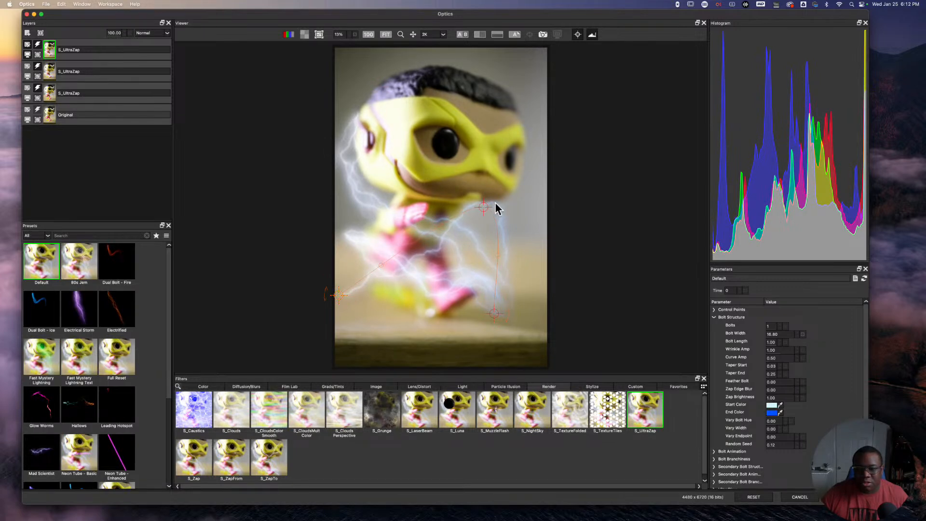
left_click_drag(483, 207, 392, 320)
left_click_drag(494, 314, 441, 320)
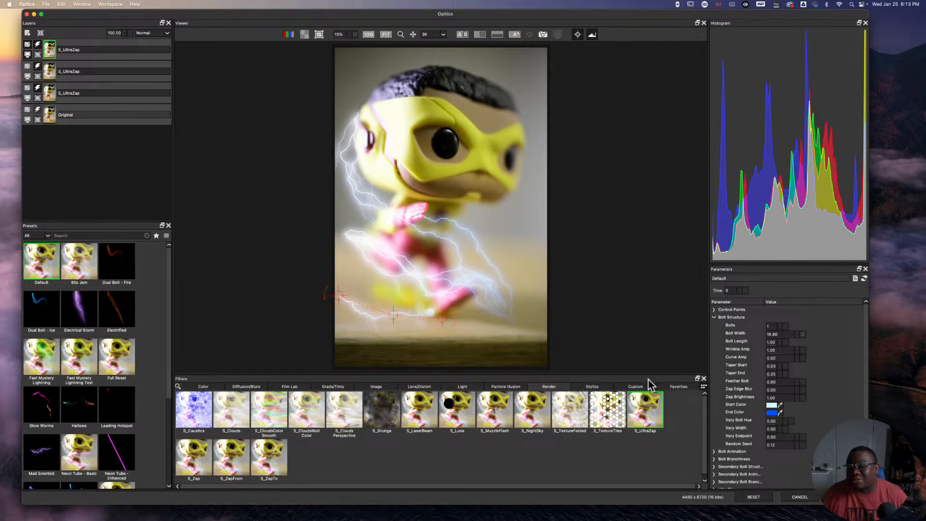
Set the third lightning layer to 6 bolts, extend its end point past the foot, and raise its start point at the image edge
left_click(779, 325)
left_click(779, 325)
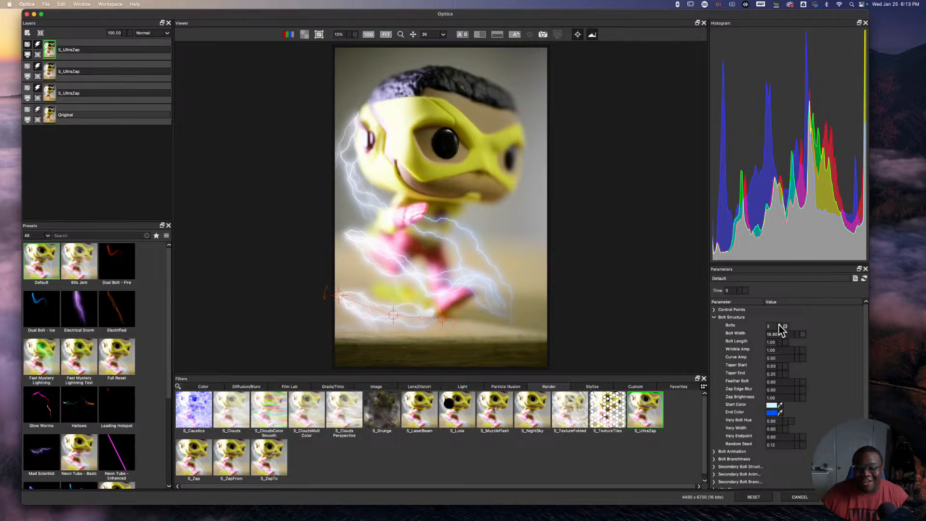
left_click(779, 326)
left_click(779, 325)
left_click_drag(442, 318, 495, 321)
left_click_drag(393, 313, 391, 310)
left_click_drag(339, 294, 332, 274)
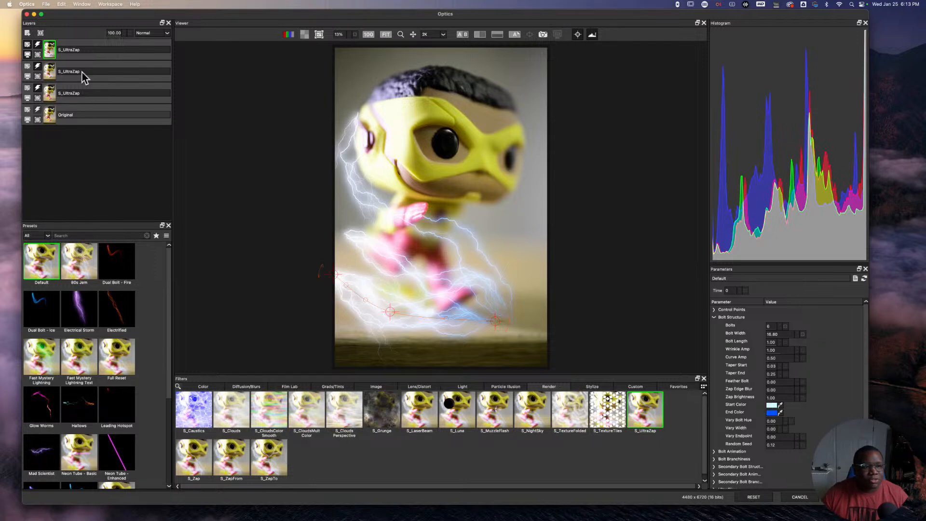
Review the two lower S_UltraZap layers, including the view of the lowest one alone
left_click(29, 72)
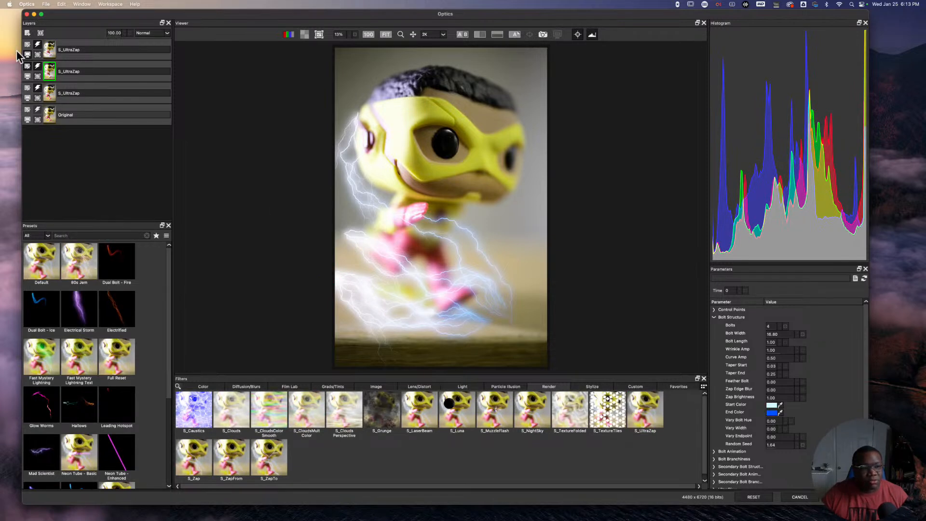
left_click(28, 92)
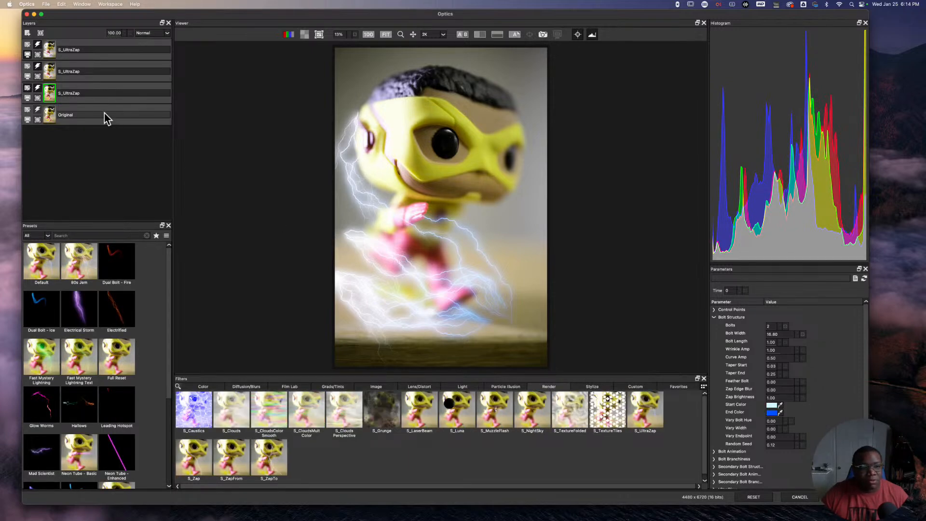
double_click(49, 93)
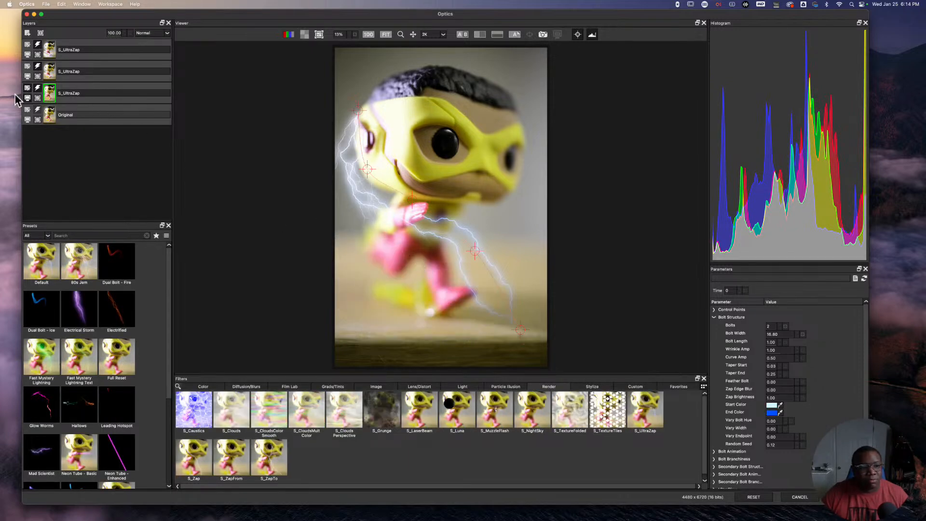
Stretch the middle S_UltraZap layer's bolts from beyond the image edge behind the figure to the far table edge in front of it
left_click(28, 71)
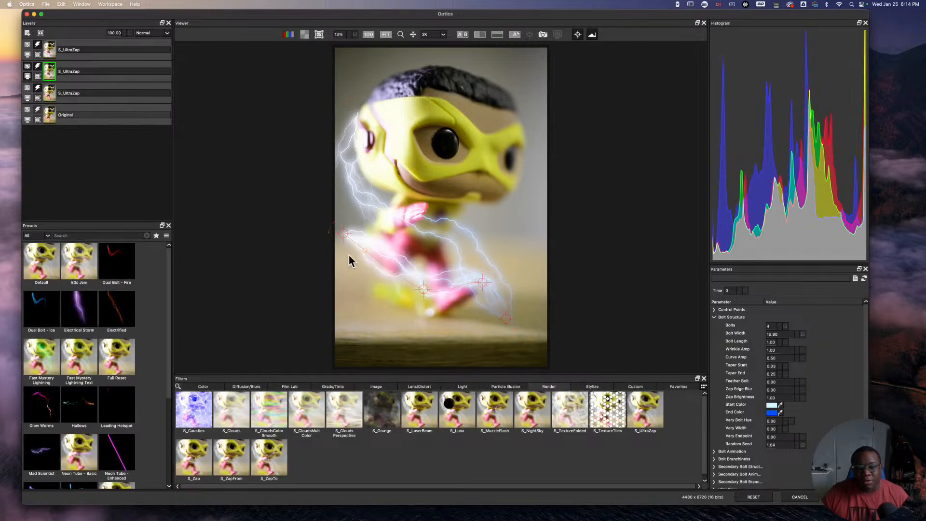
left_click_drag(343, 240, 324, 225)
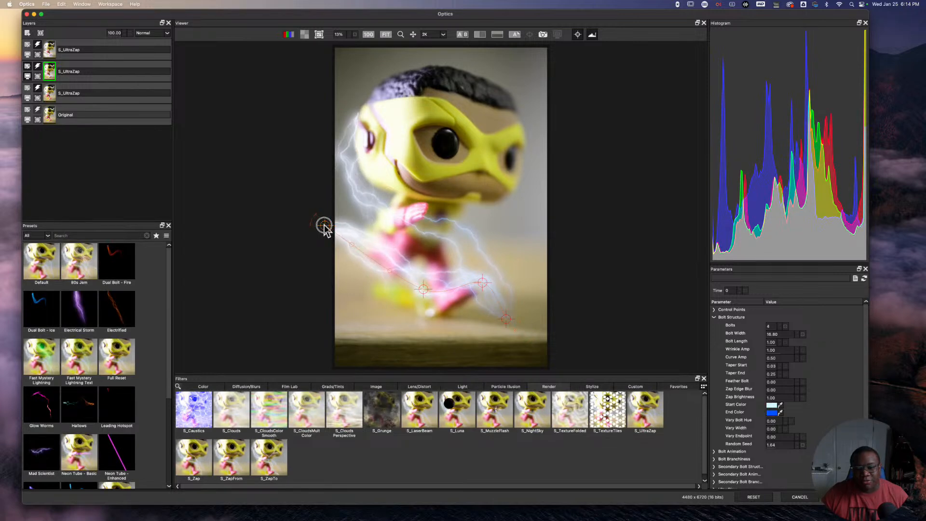
left_click_drag(483, 285, 542, 332)
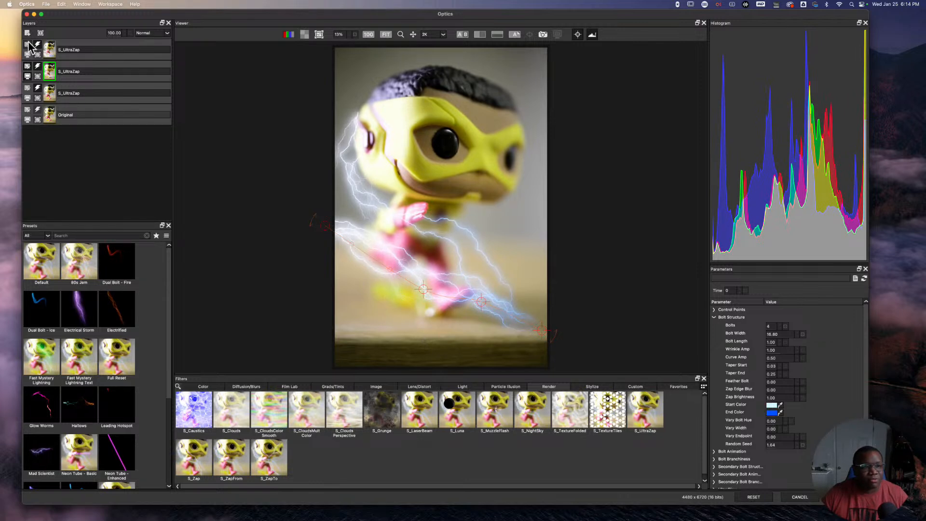
Add a new layer named Black and place it directly above the Original layer, beneath the three S_UltraZap layers
left_click(50, 51)
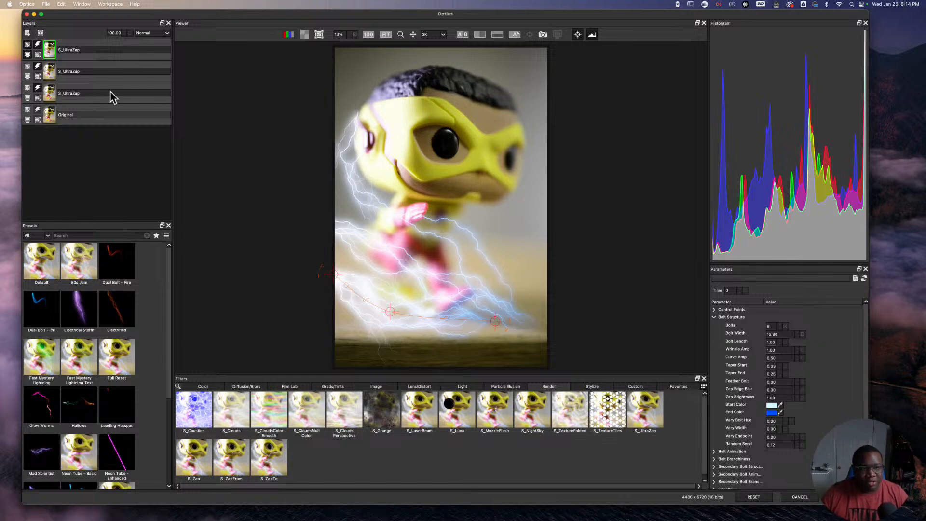
left_click(27, 33)
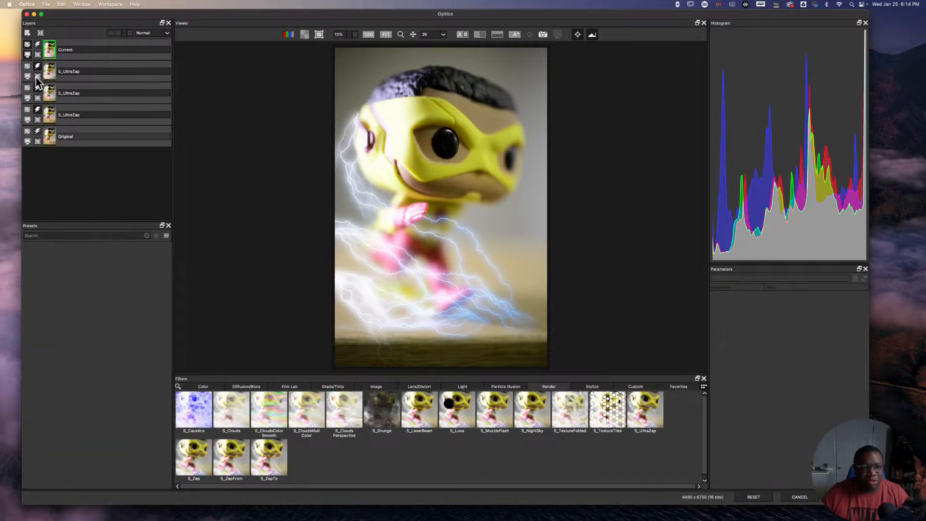
double_click(72, 50)
type("Black")
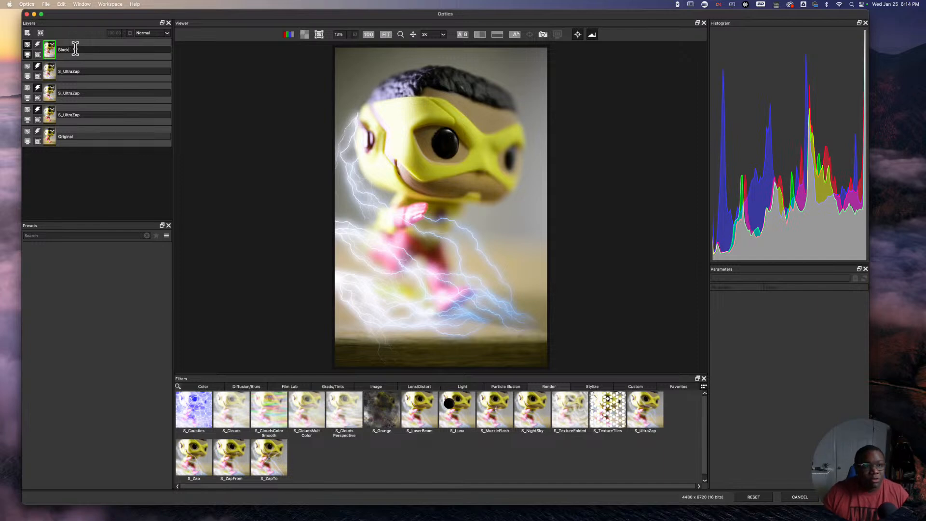
left_click_drag(68, 40, 67, 115)
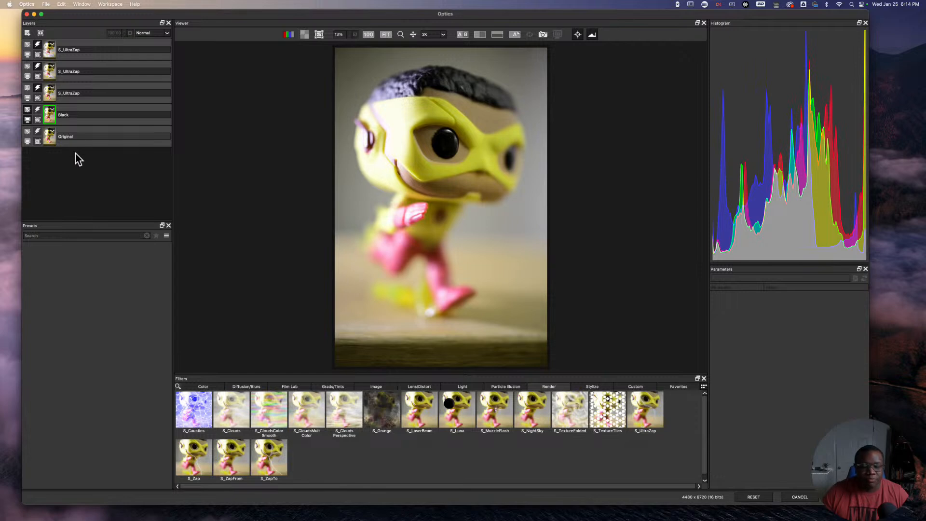
Apply the Color filter with the Black preset to the Black layer and confirm the Optics effects
left_click(200, 386)
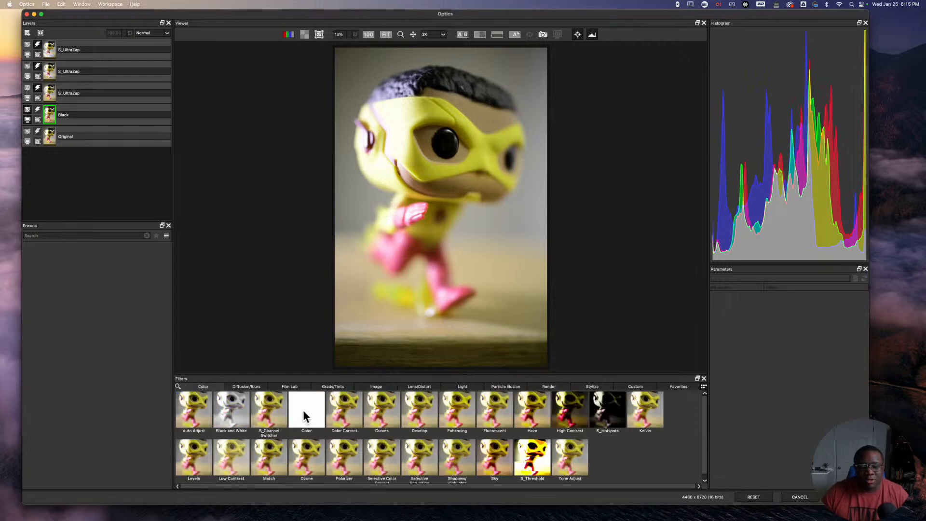
left_click(305, 413)
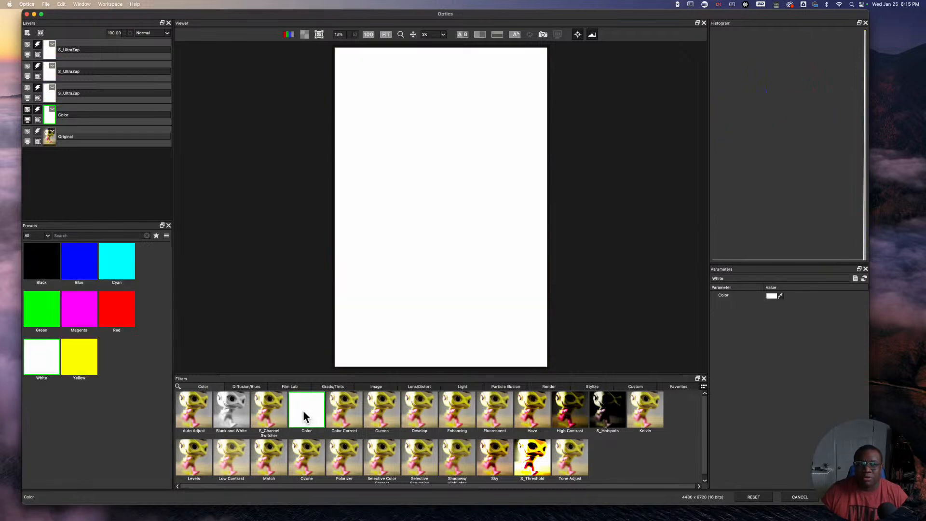
left_click(33, 265)
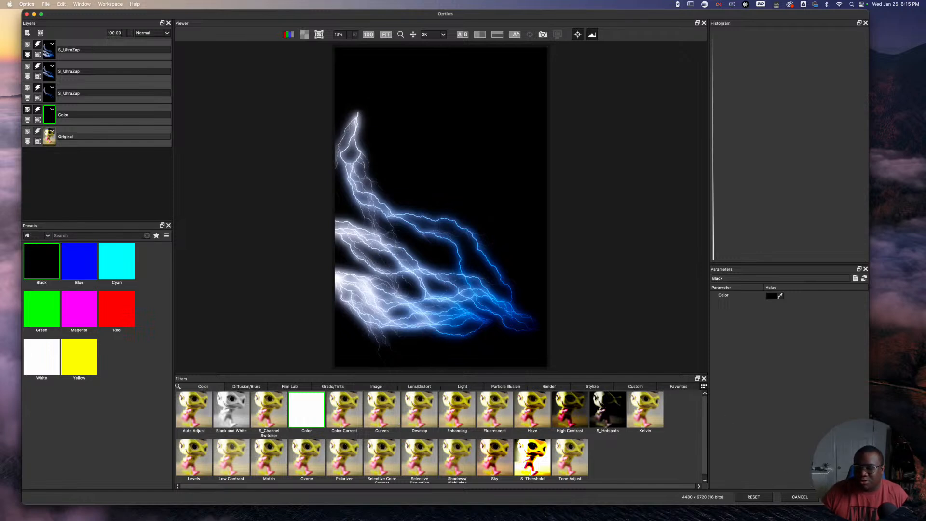
left_click(845, 497)
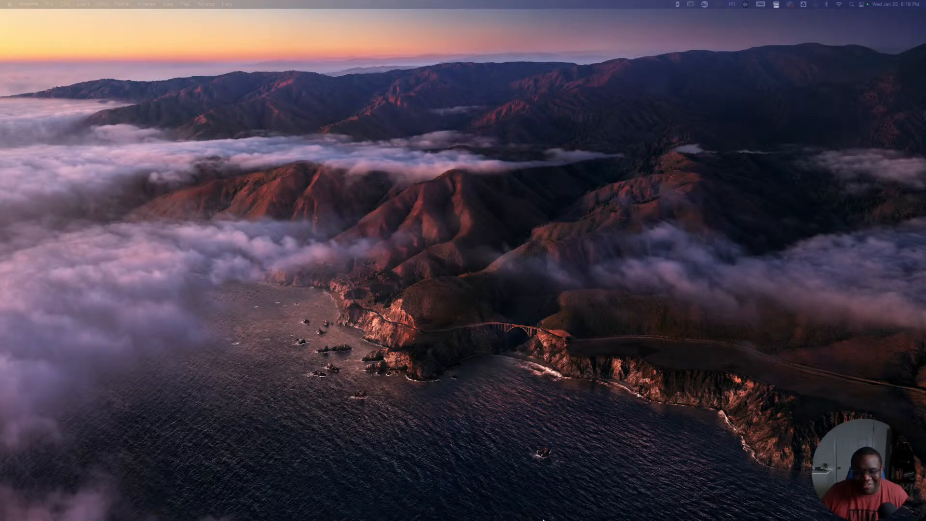
mouse_move(546, 512)
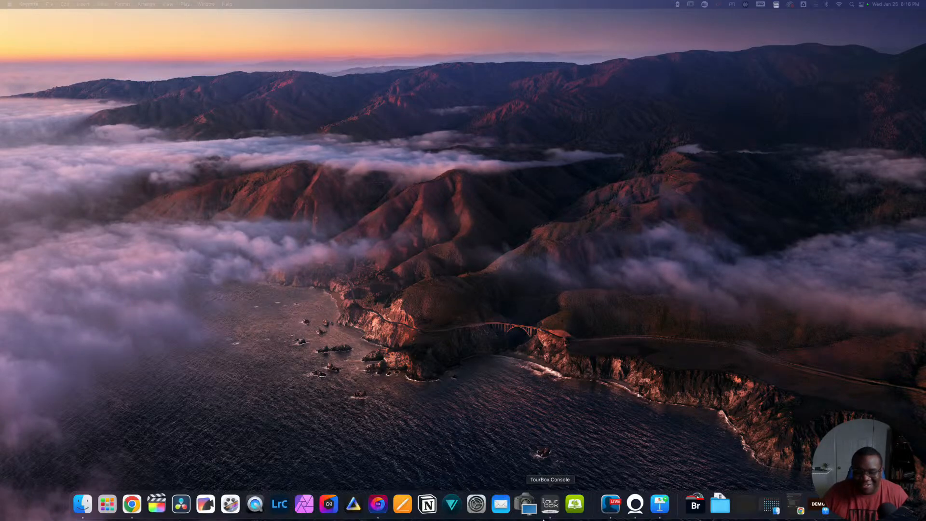
Switch to ON1 Photo RAW 2023, rename the top lightning layer Bolts, and set its blending mode to Screen
left_click(378, 504)
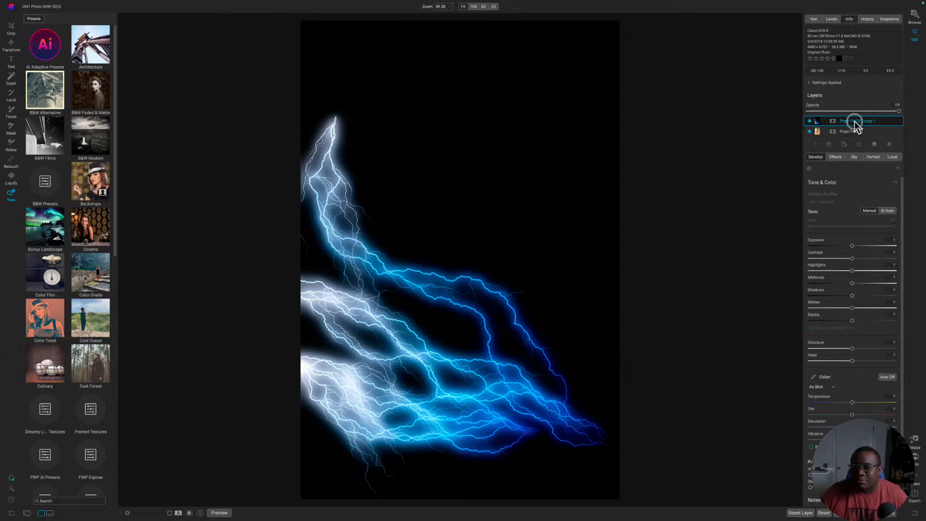
type("Blo")
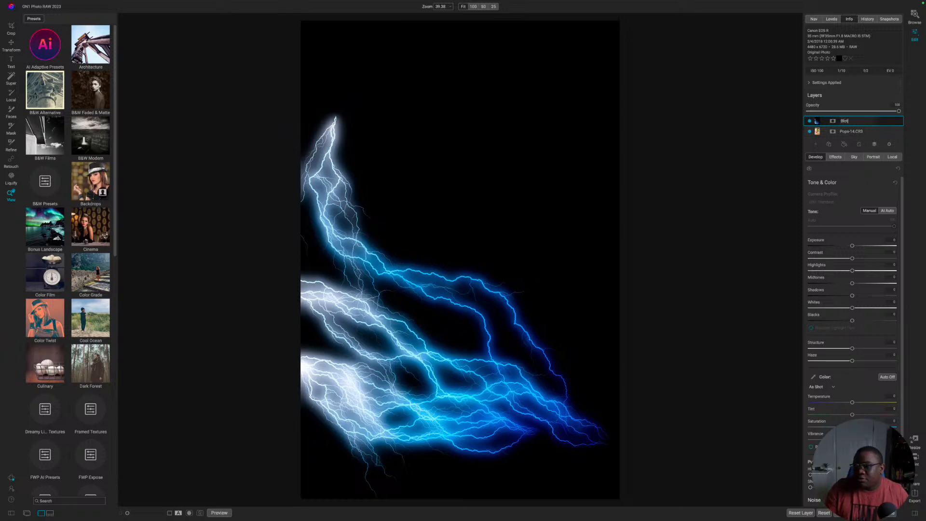
type("ts")
key("Return")
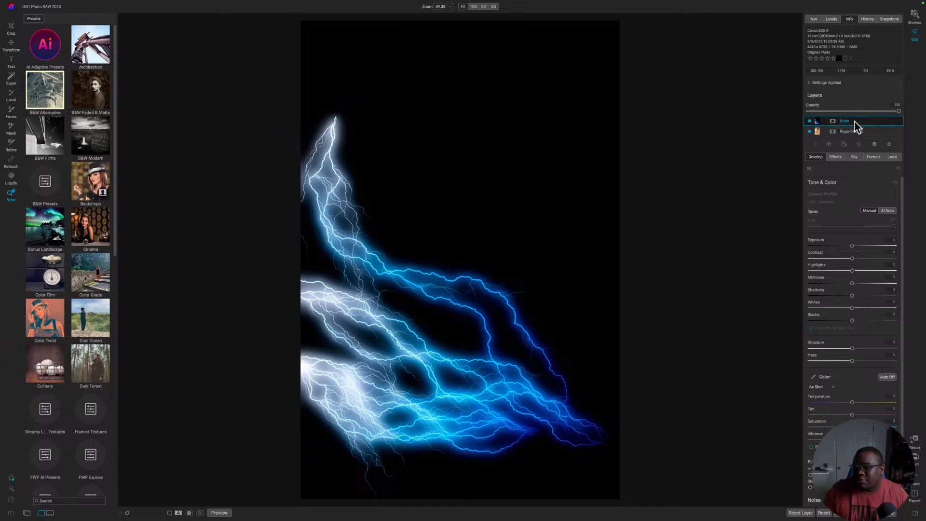
left_click(889, 144)
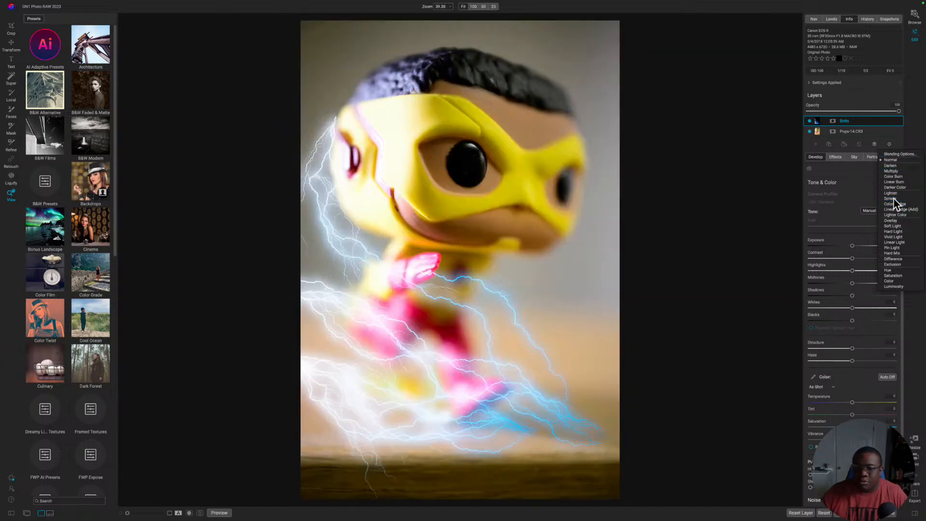
left_click(893, 198)
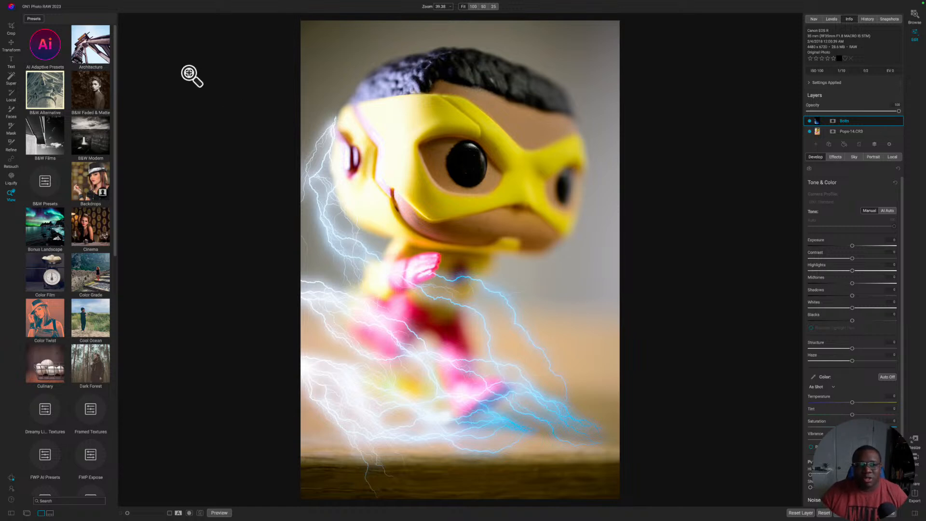
left_click(117, 5)
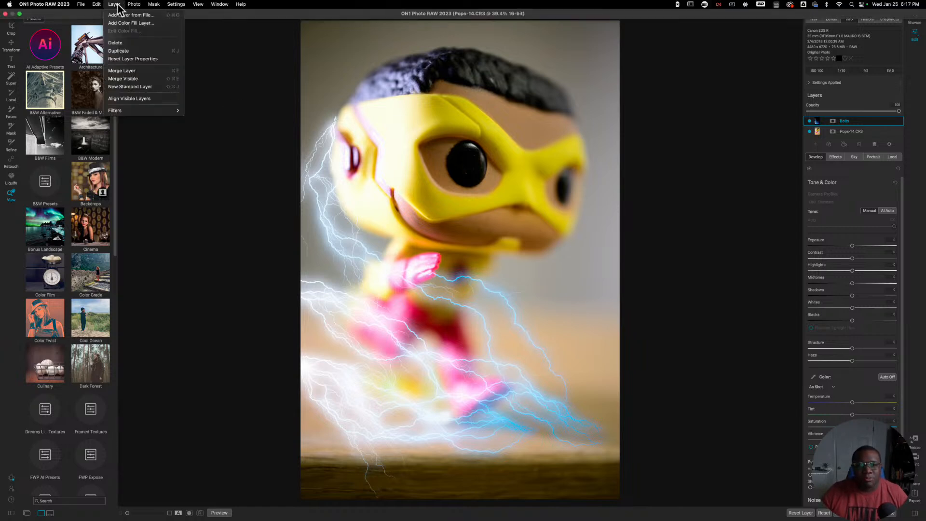
mouse_move(137, 109)
mouse_move(192, 111)
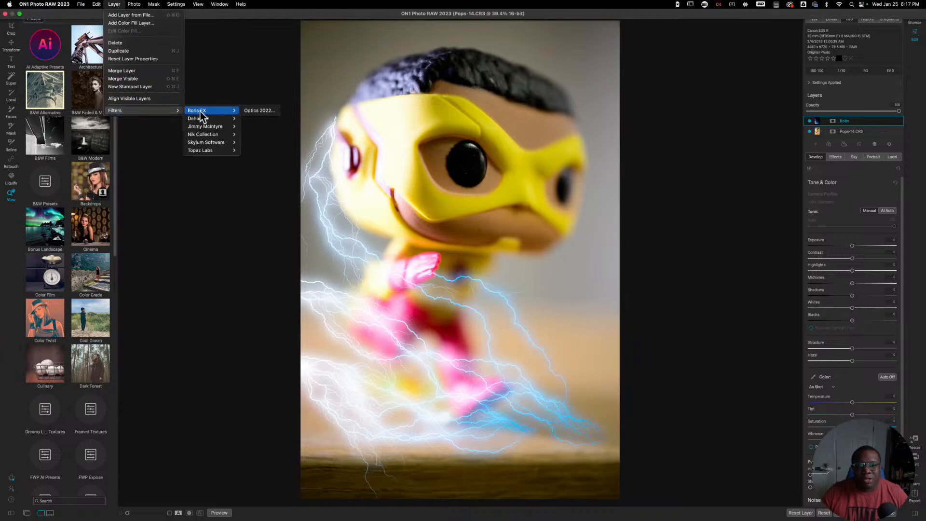
left_click(249, 111)
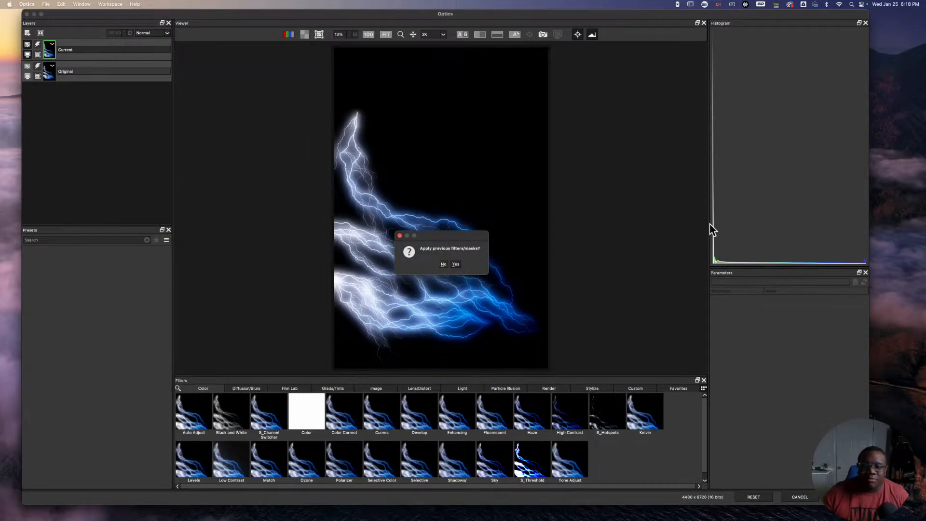
left_click(442, 264)
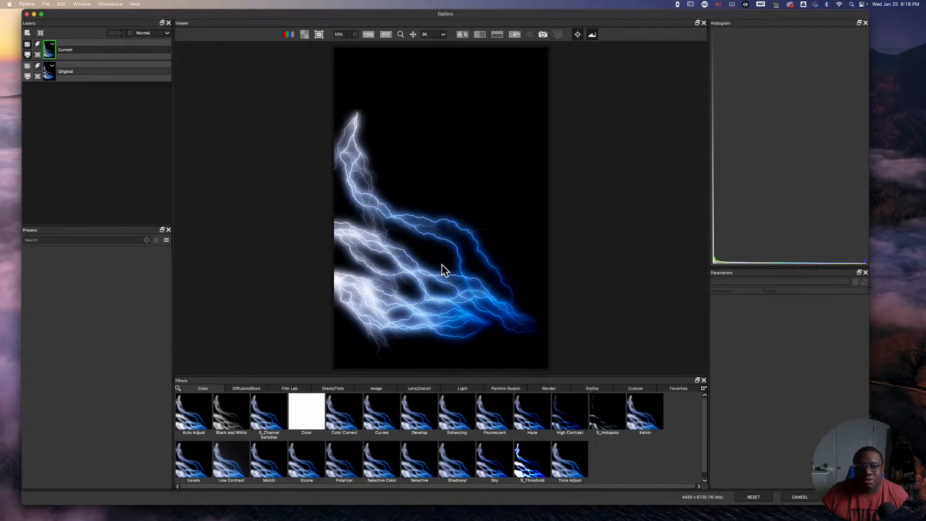
left_click(808, 499)
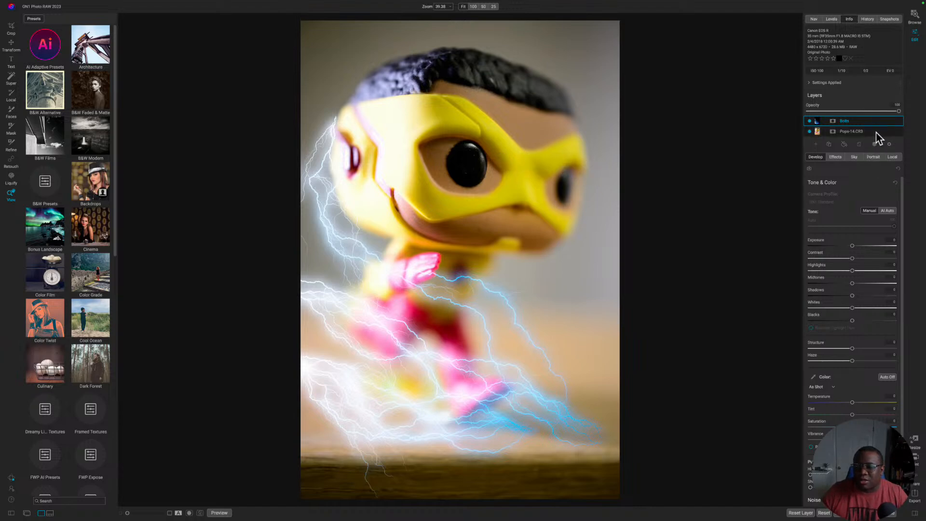
Compare the Pops-14.CR3 layer with and without the Bolts layer above it
left_click(827, 136)
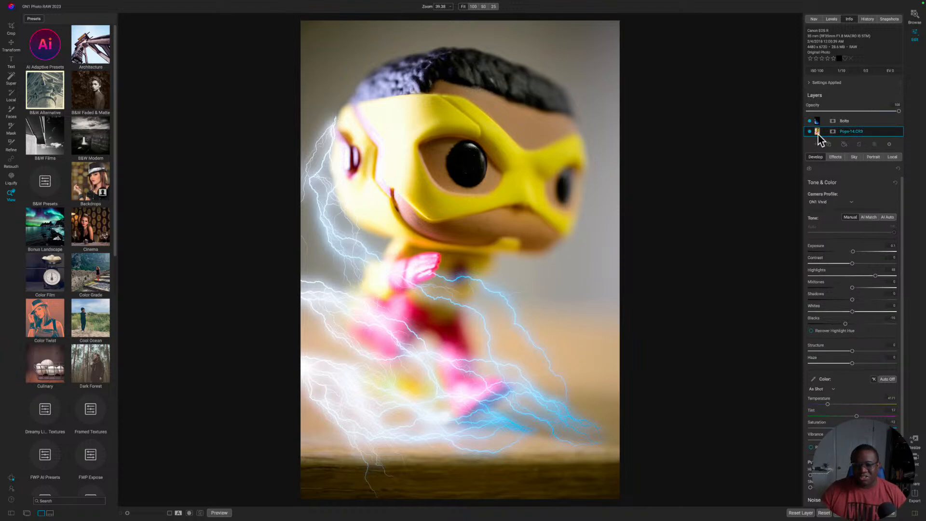
left_click(809, 120)
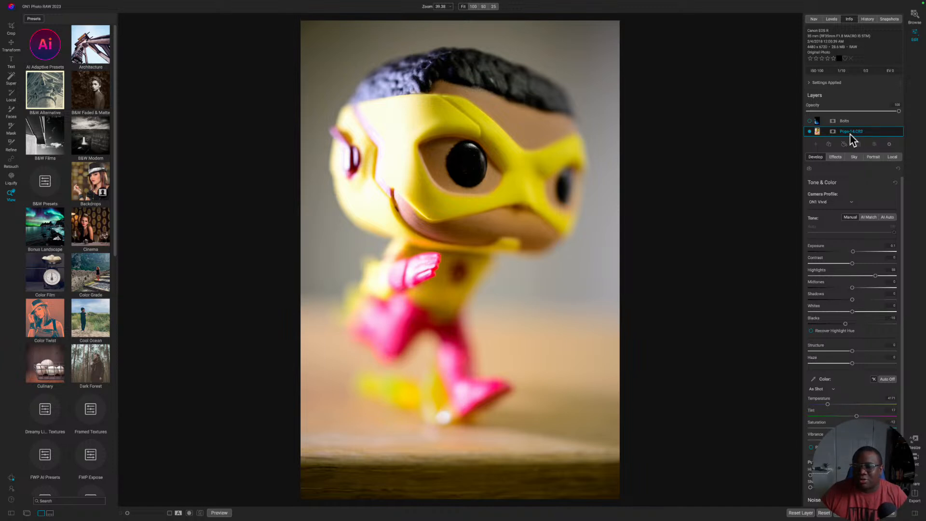
left_click(810, 121)
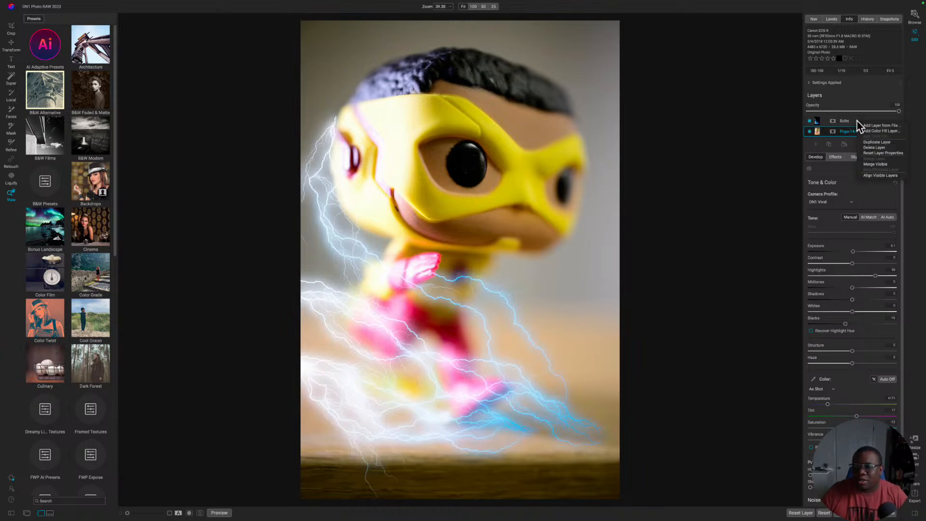
left_click(783, 137)
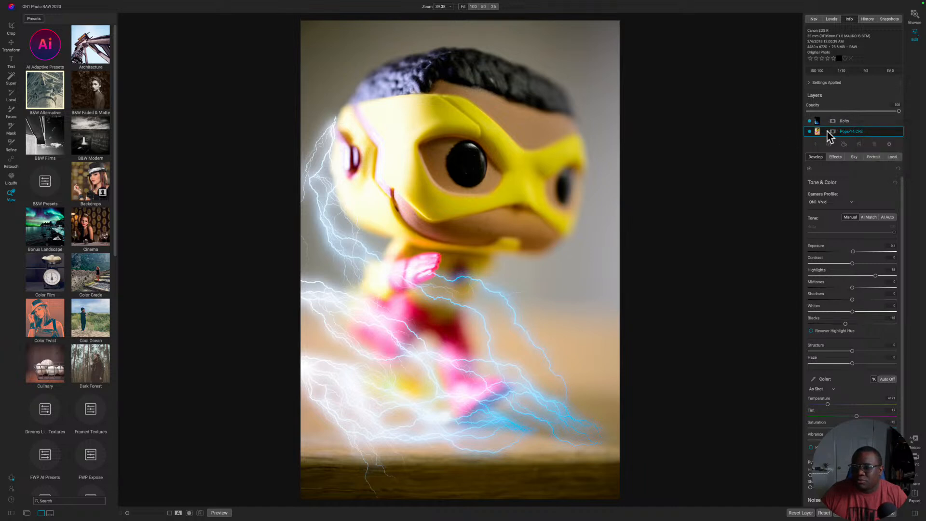
Create a new stamped layer above the Bolts layer that combines the lightning with the Pops-14.CR3 photo
left_click(855, 122)
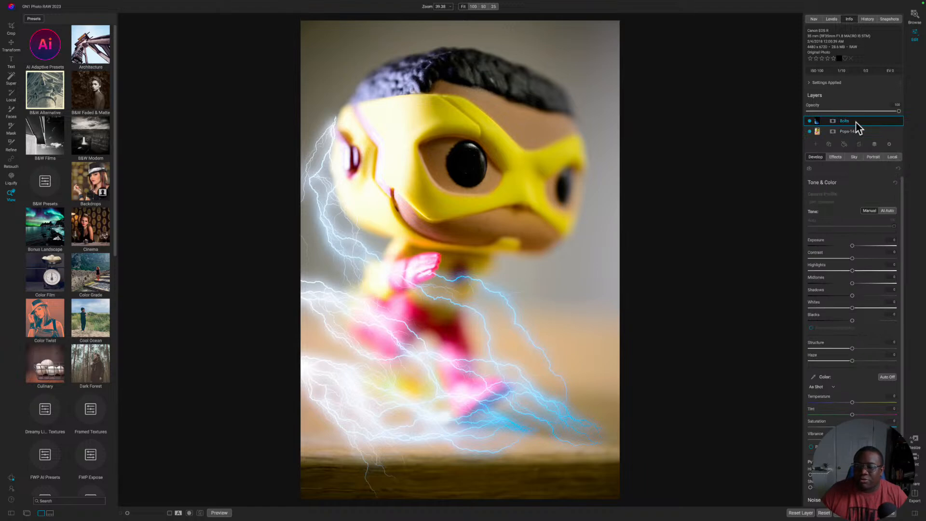
right_click(856, 126)
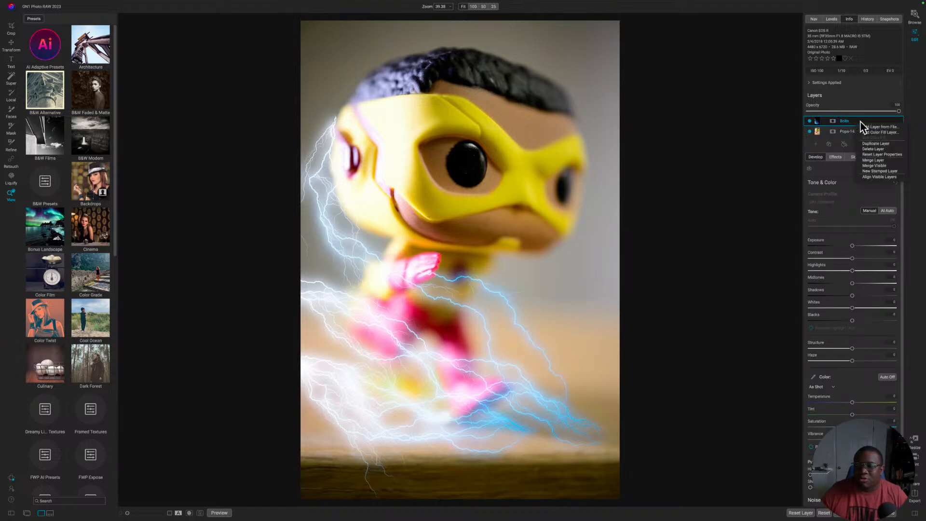
left_click(904, 171)
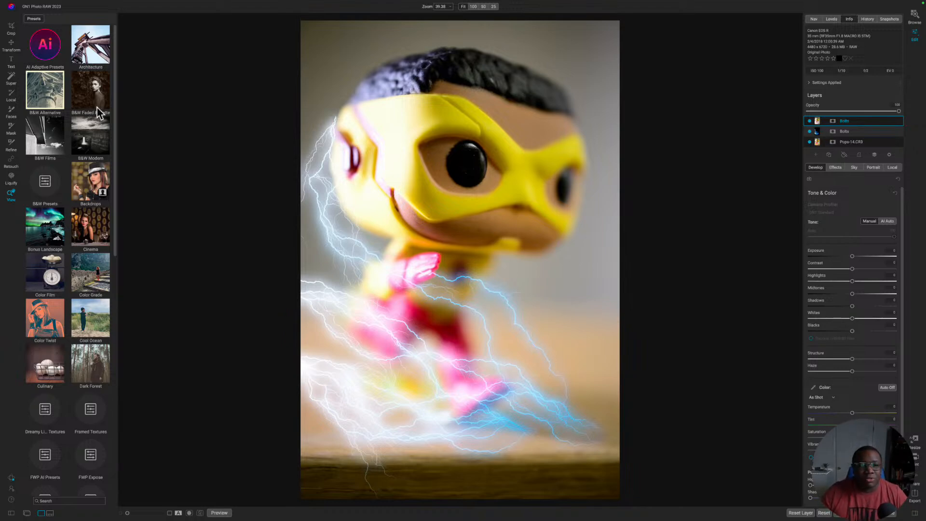
Switch to Finder and inspect the ON1 Photo RAW 2023 application's info for the Open using Rosetta option, returning to the full-screen photo
mouse_move(34, 22)
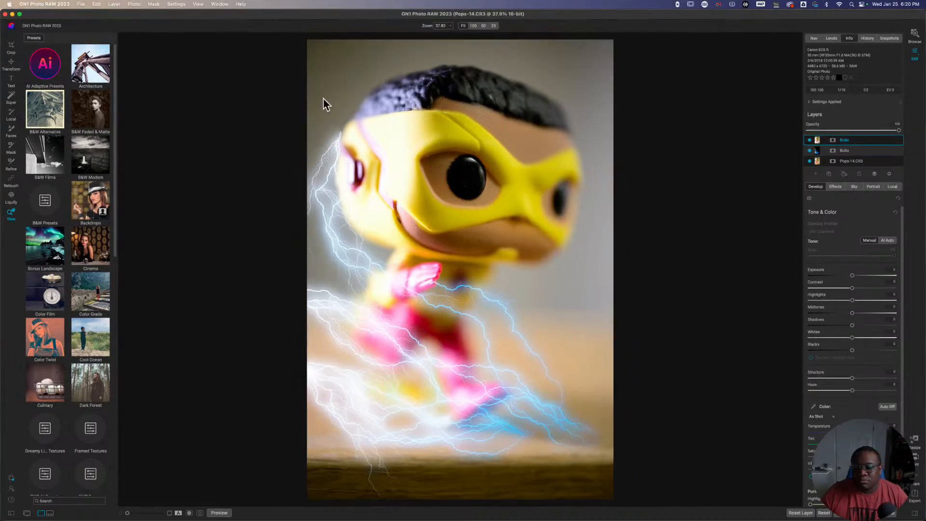
mouse_move(555, 493)
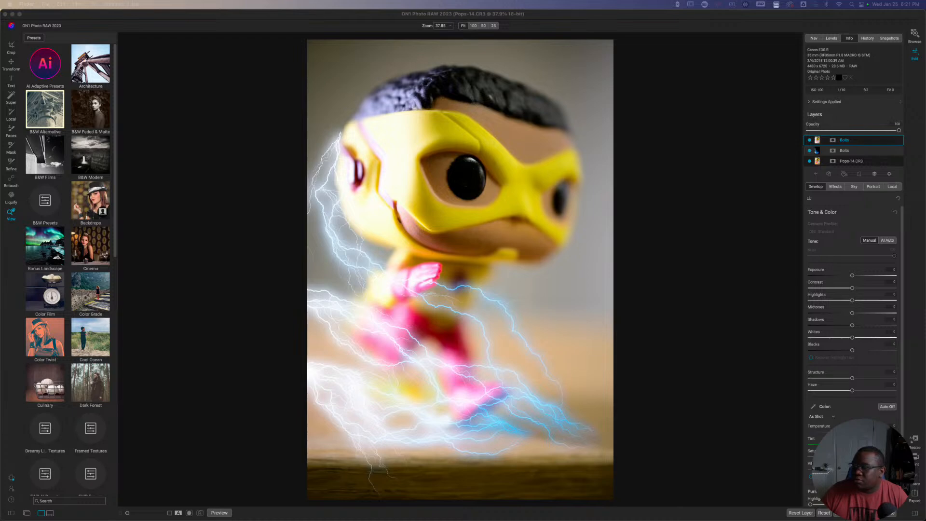
left_click_drag(458, 128, 428, 103)
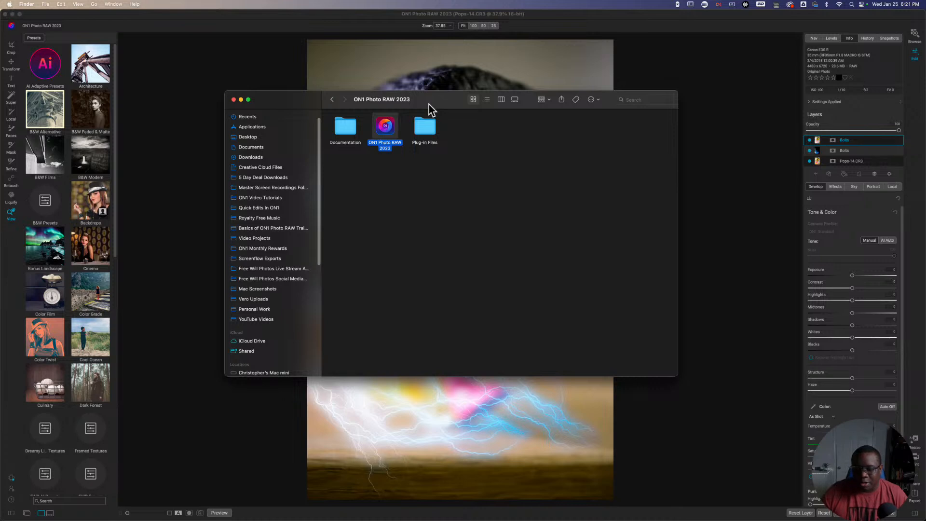
right_click(387, 133)
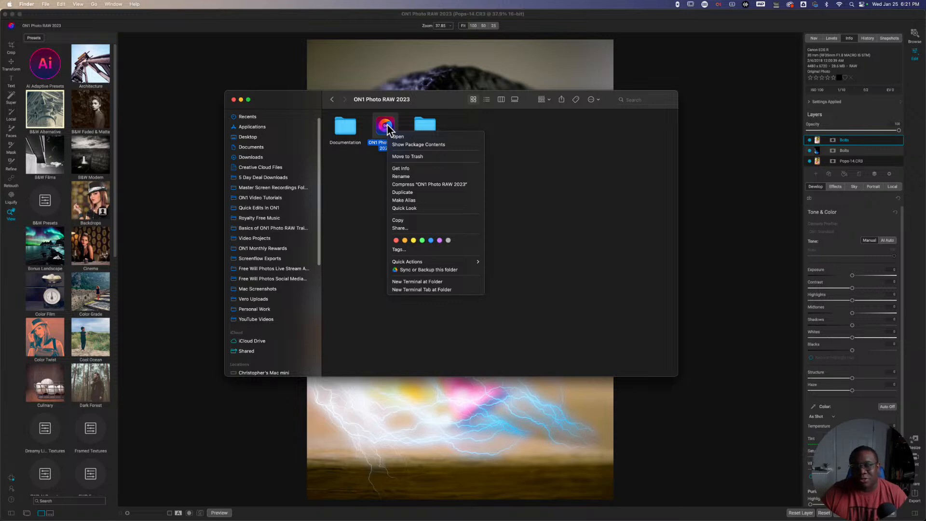
left_click(409, 168)
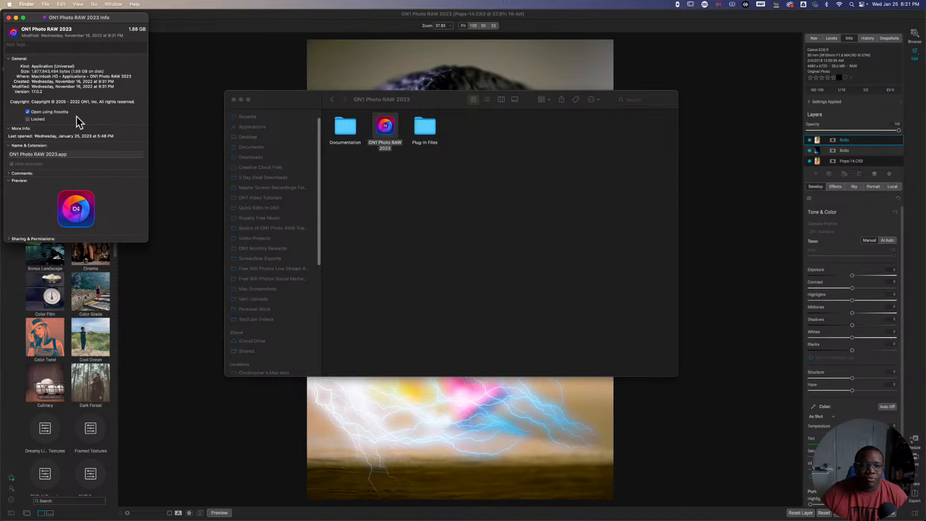
left_click_drag(45, 17, 405, 97)
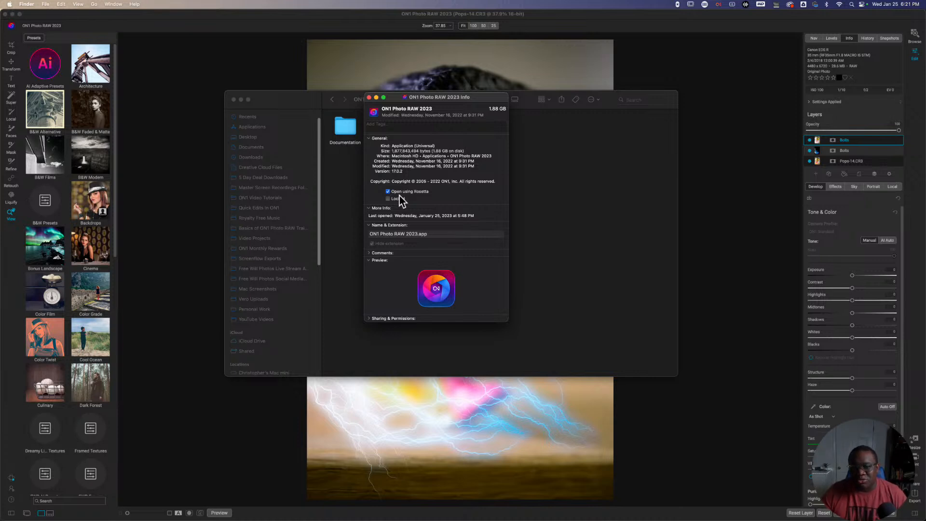
left_click(368, 97)
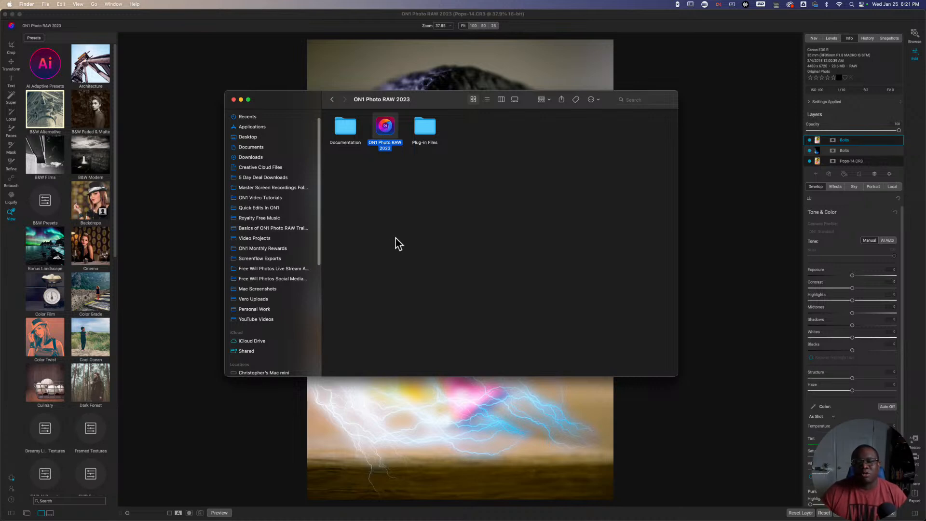
left_click(233, 100)
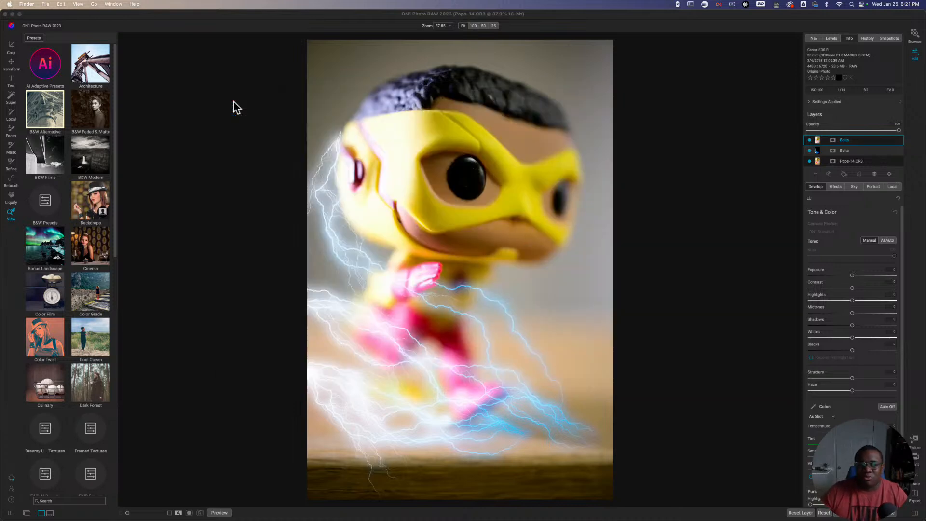
left_click(20, 15)
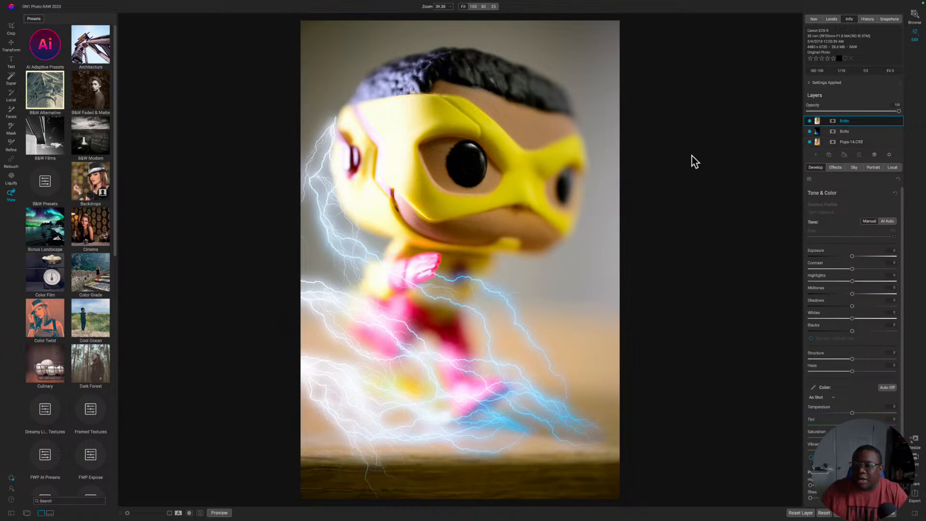
Rename the new stamped layer on top of the stack as Stamped
double_click(847, 122)
type("Stemped")
key("Return")
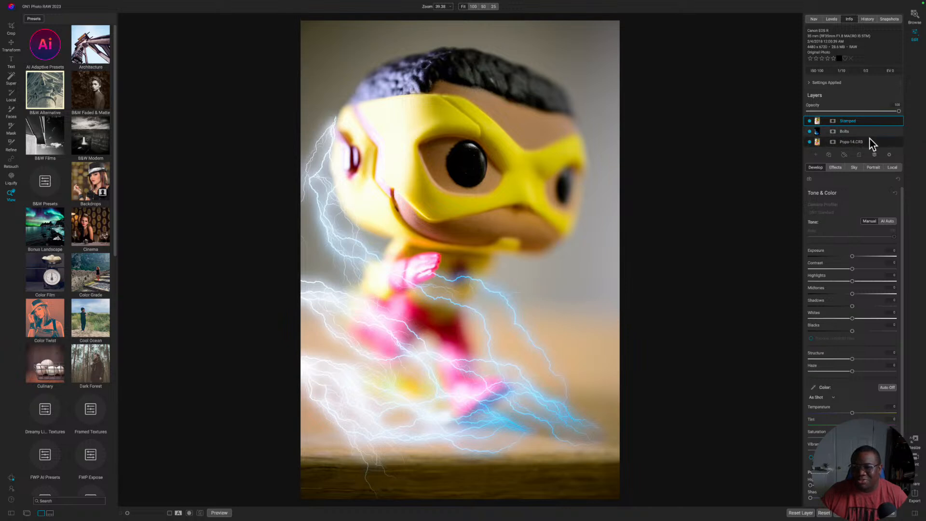
Inspect the Stamped layer alone by hiding and restoring the Bolts and Pops-14.CR3 layers beneath it
left_click(809, 131)
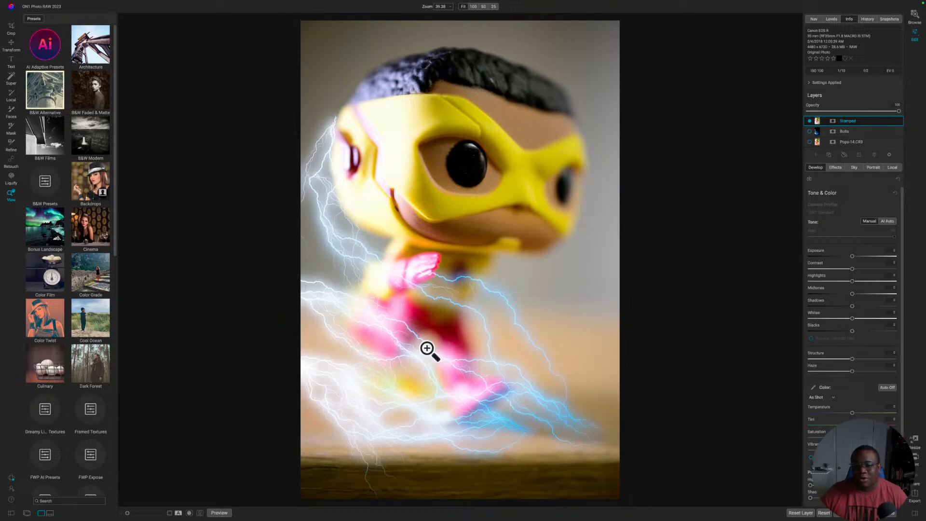
left_click(809, 142)
left_click(809, 131)
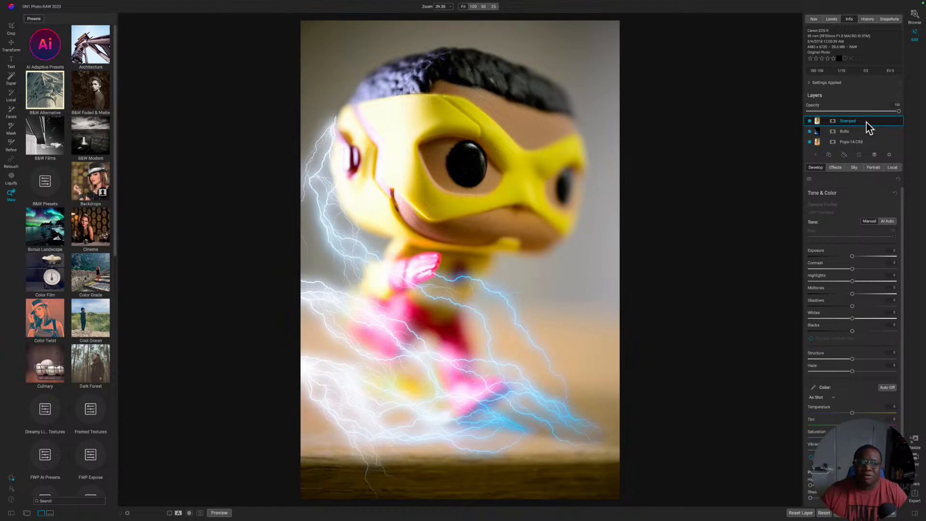
Send the Stamped layer to Boris FX Optics 2022 without applying the previous filters and masks
mouse_move(149, 7)
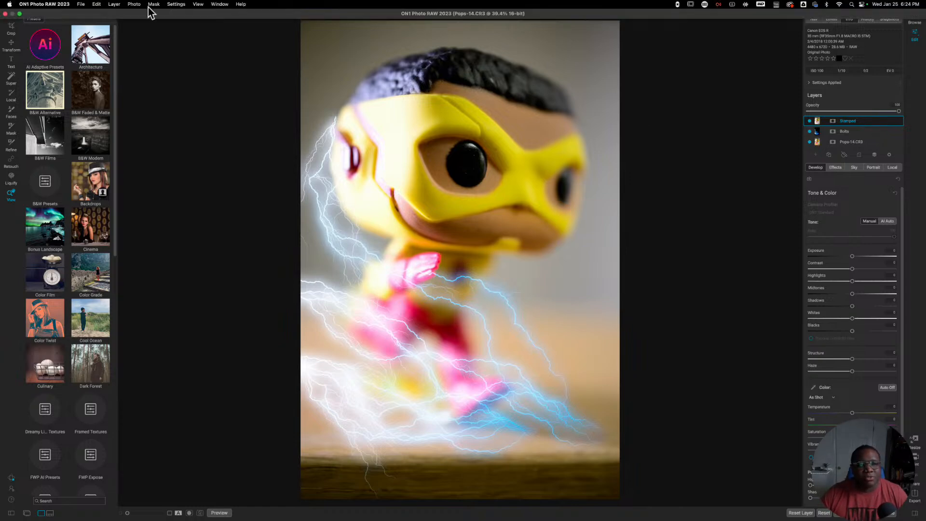
left_click(115, 4)
mouse_move(138, 112)
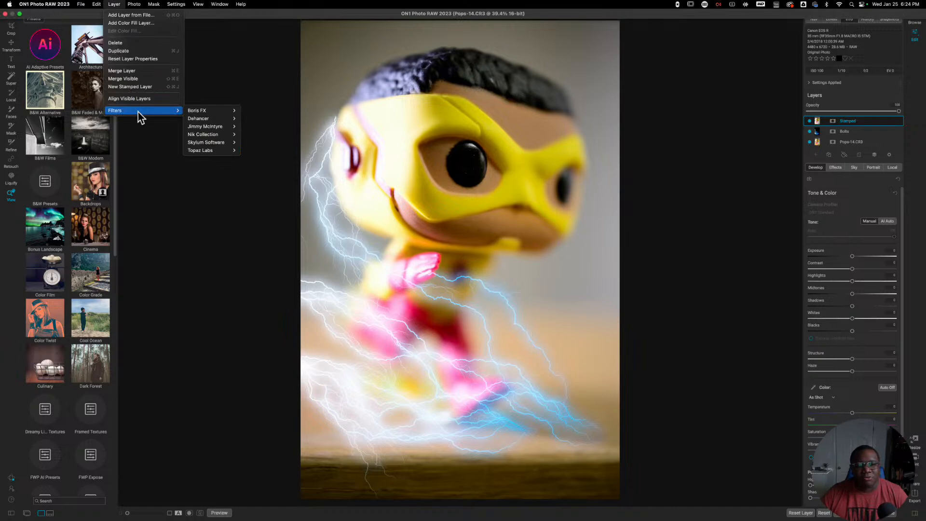
mouse_move(212, 110)
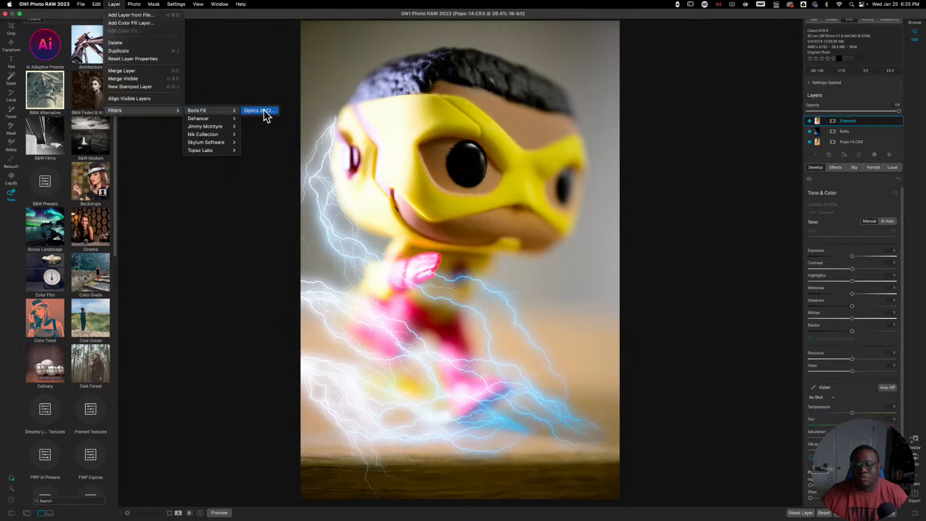
left_click(259, 111)
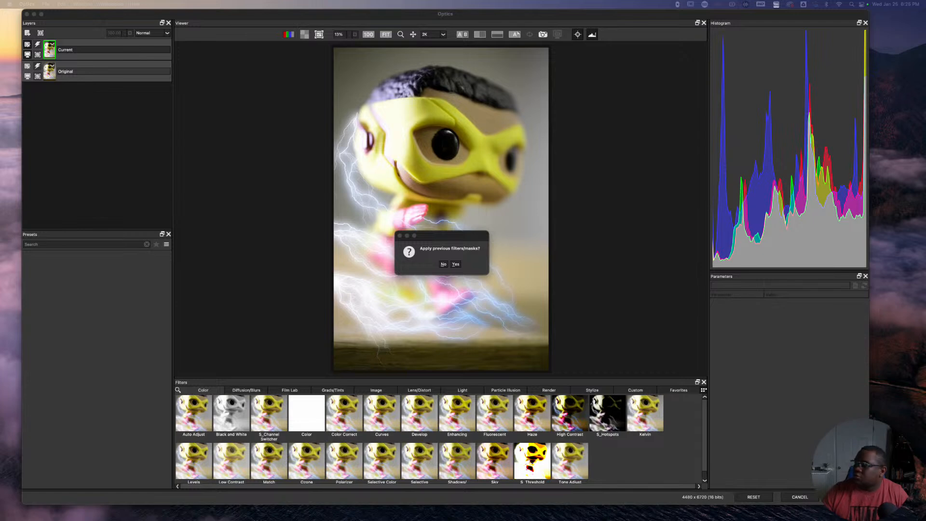
left_click(443, 264)
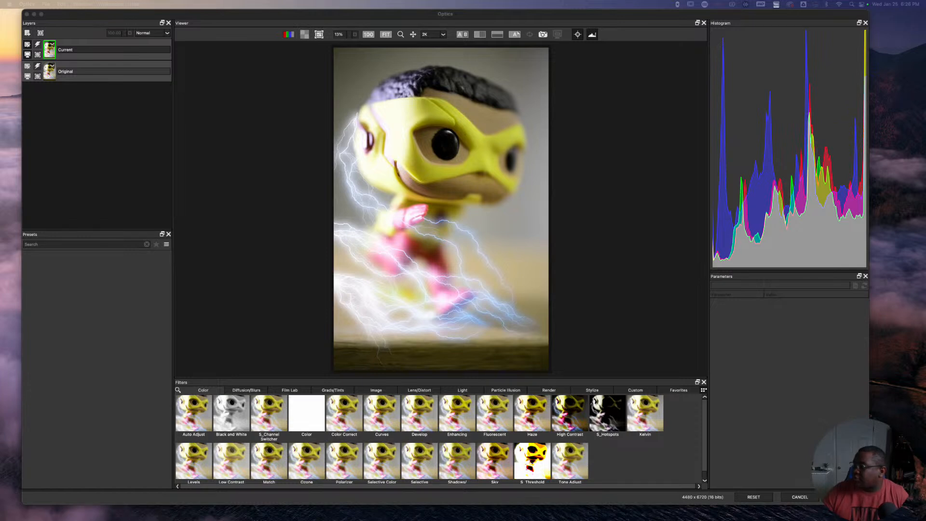
Switch to Chrome and compare the Boris FX Optics New License and Subscription purchase options, returning to Optics
left_click_drag(925, 124, 541, 36)
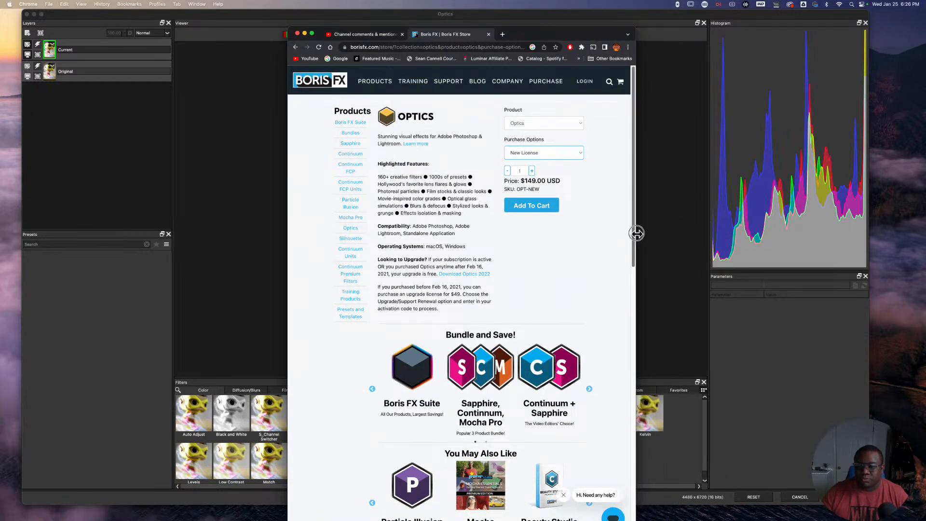
left_click_drag(635, 233, 746, 232)
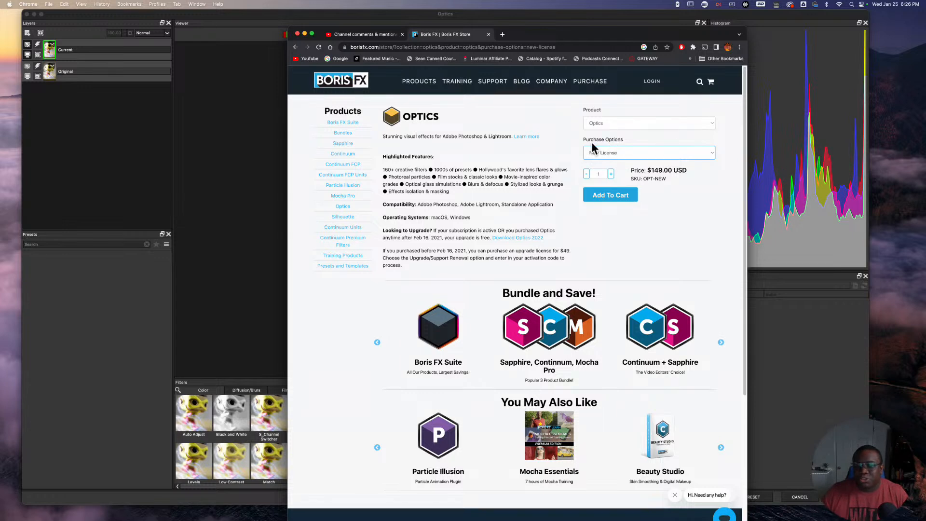
left_click(702, 155)
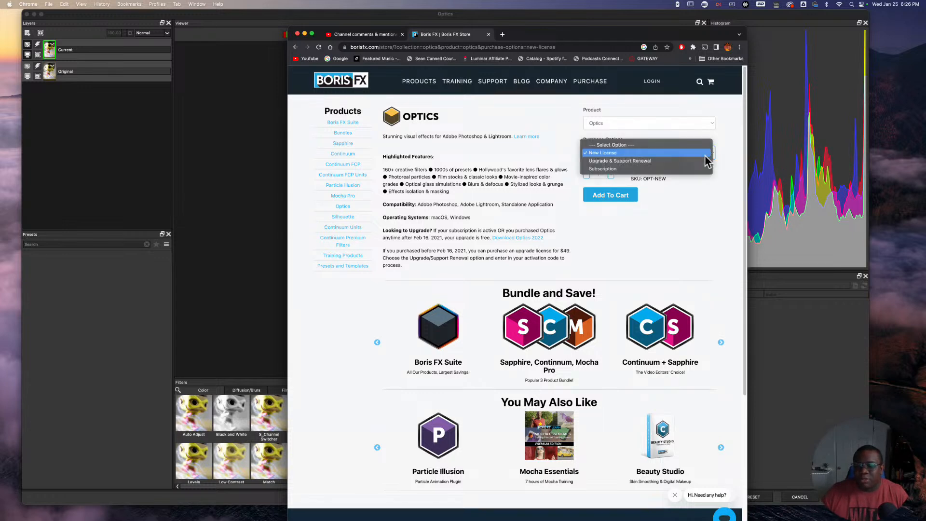
left_click(610, 155)
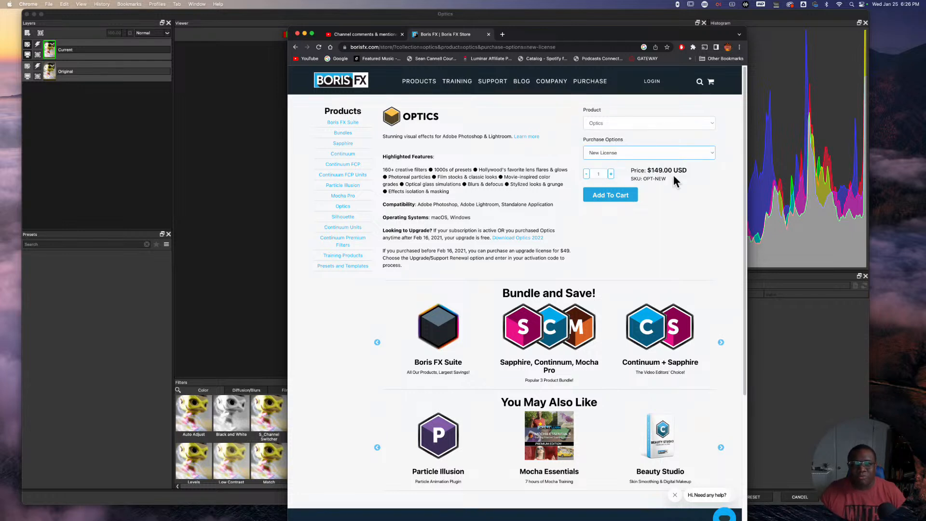
left_click(663, 155)
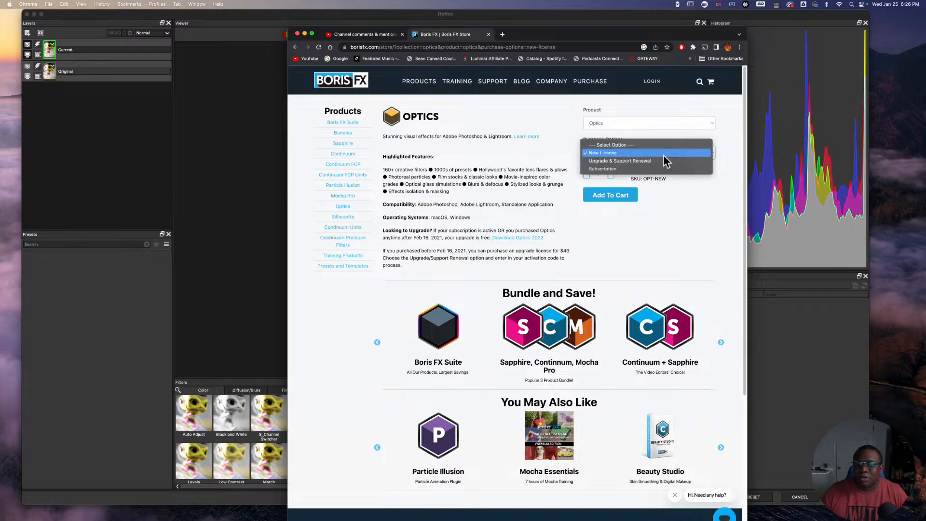
left_click(627, 169)
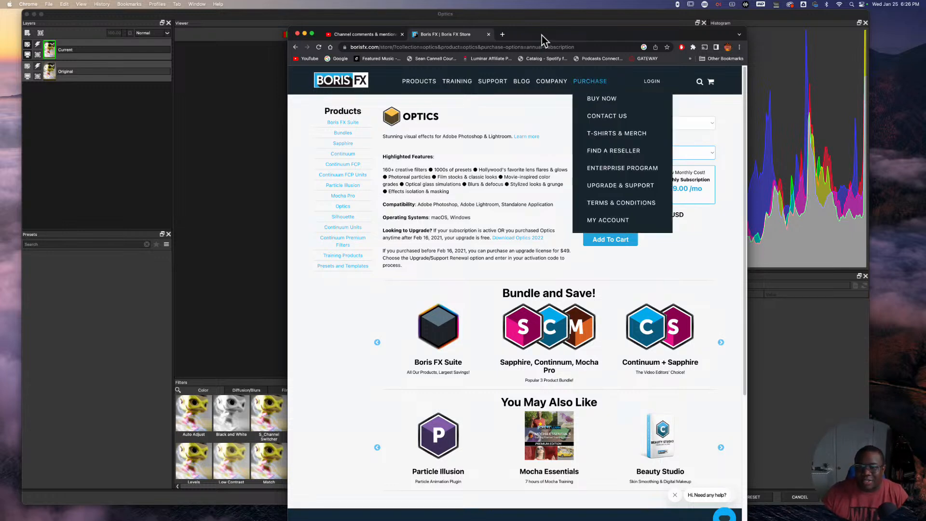
left_click_drag(542, 35, 925, 73)
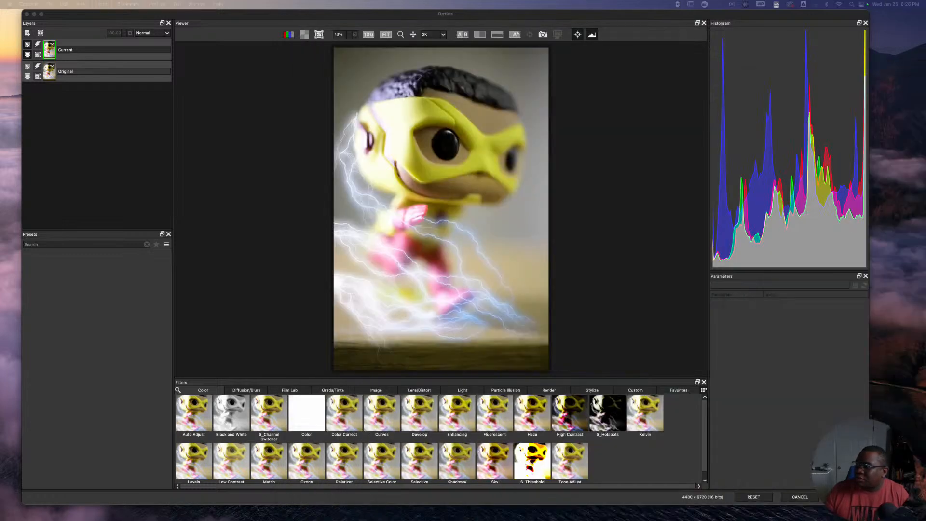
left_click(600, 21)
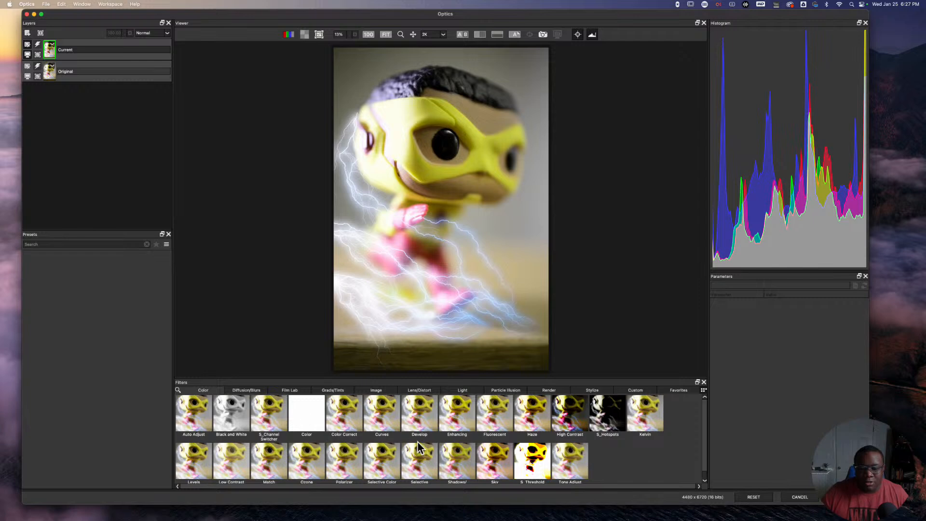
Browse the filter categories and apply the S_Caustics render filter with the Silky Sheets preset
left_click(240, 391)
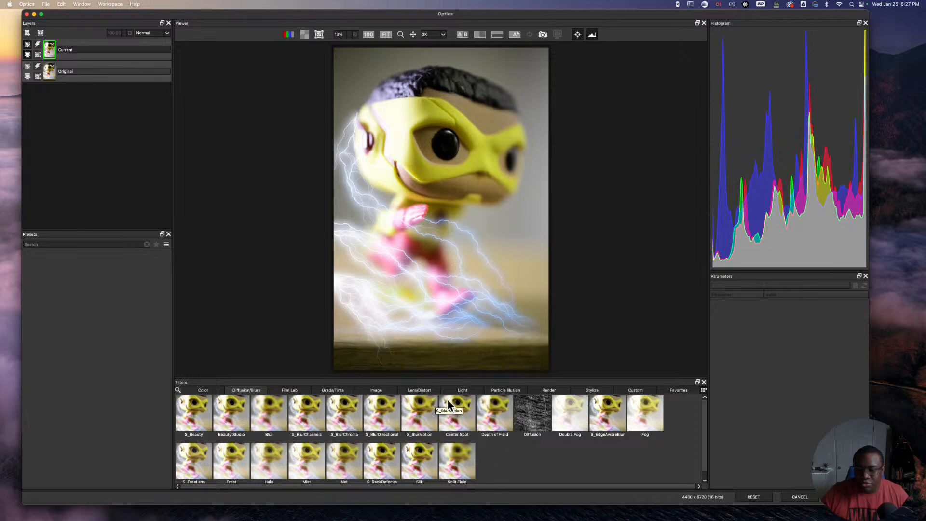
left_click(409, 392)
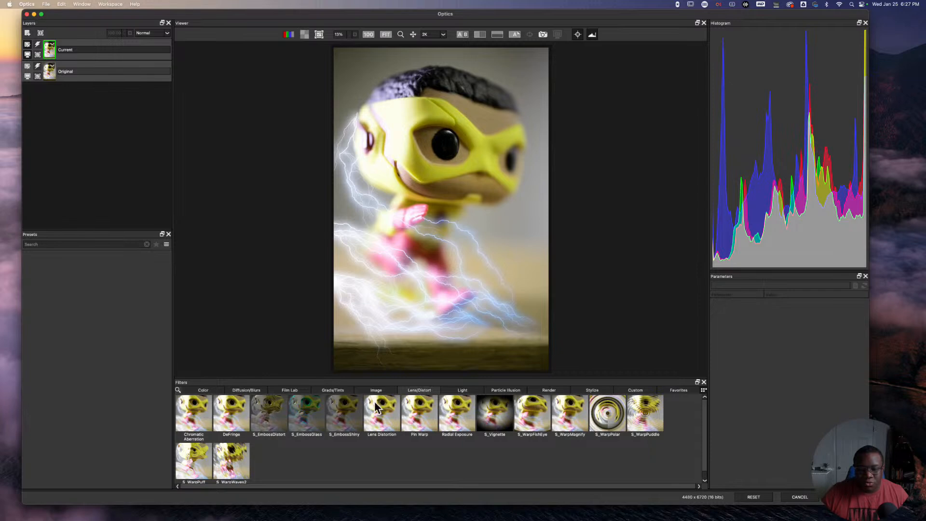
left_click(509, 392)
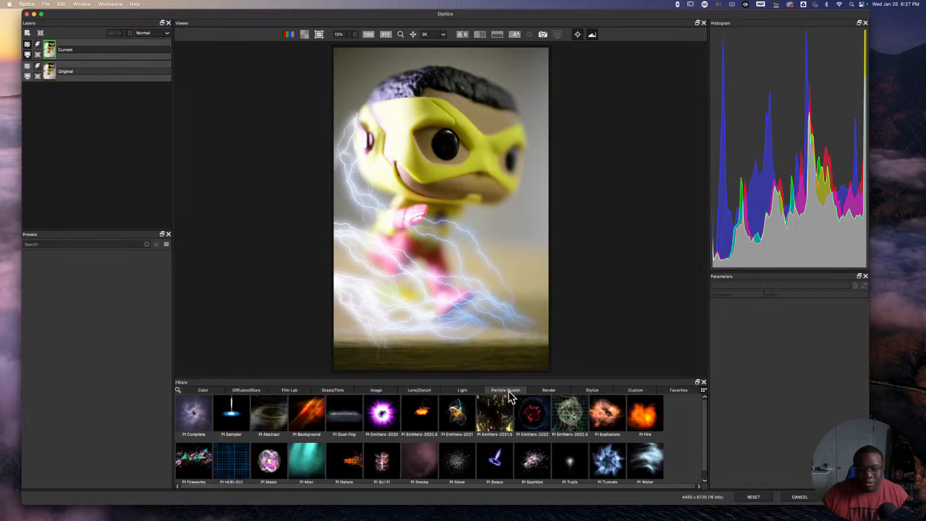
left_click(538, 389)
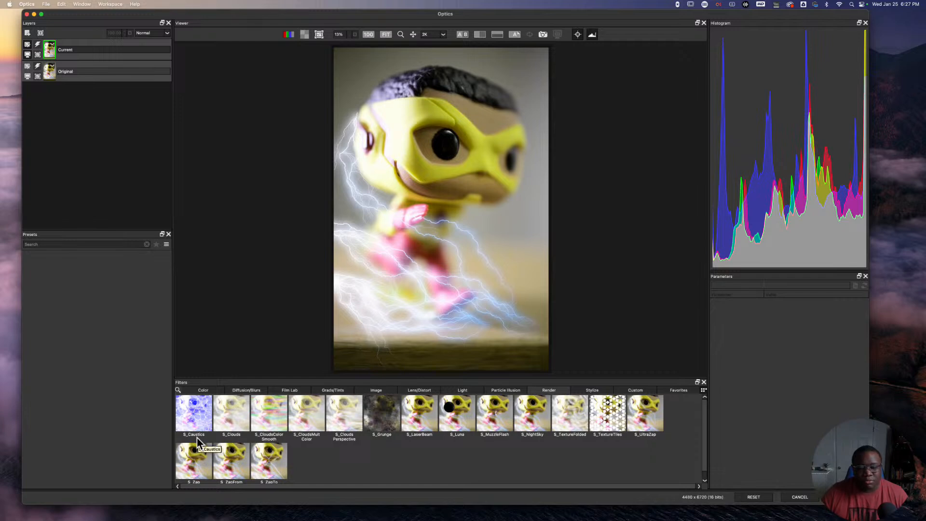
left_click(194, 421)
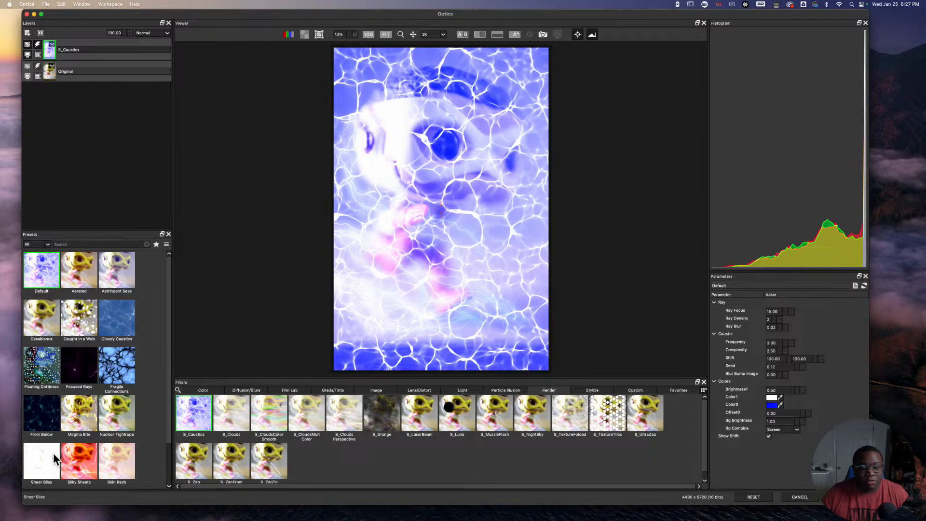
left_click(74, 456)
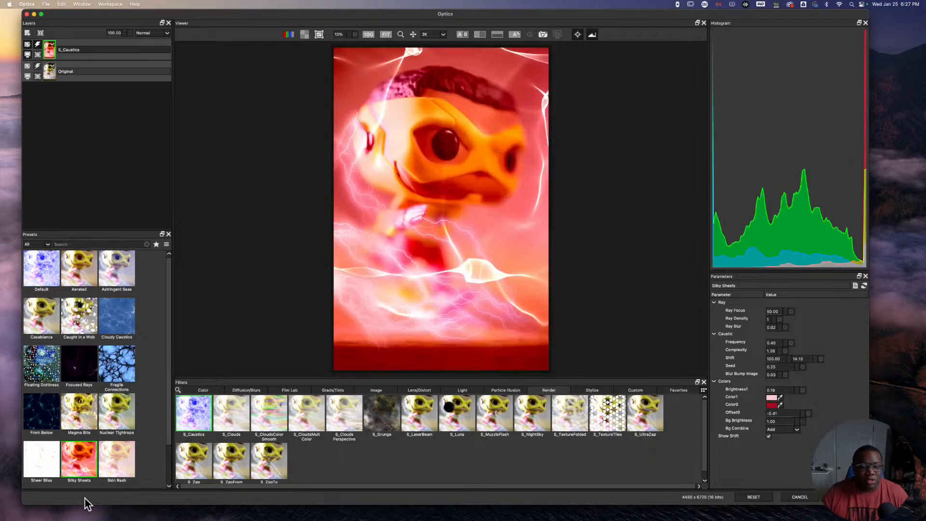
scroll(75, 438, "down", 2)
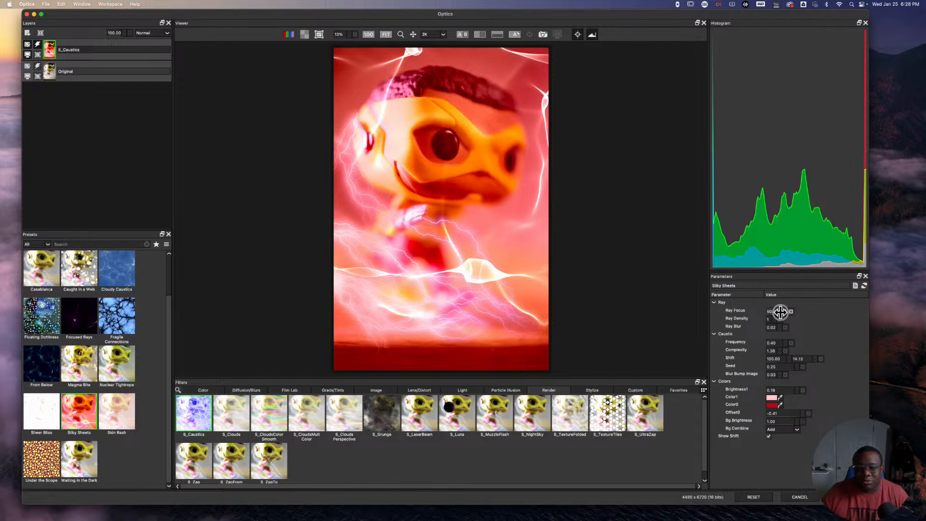
Lower the caustics Ray Focus to 24.38 and sample an orange from the figure's mask as Color1
left_click_drag(786, 312, 766, 312)
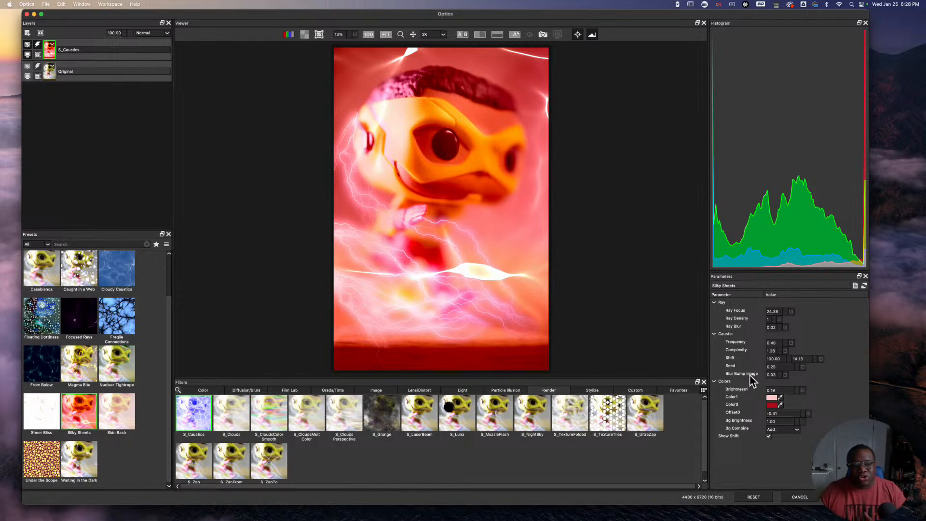
left_click(780, 398)
left_click(530, 121)
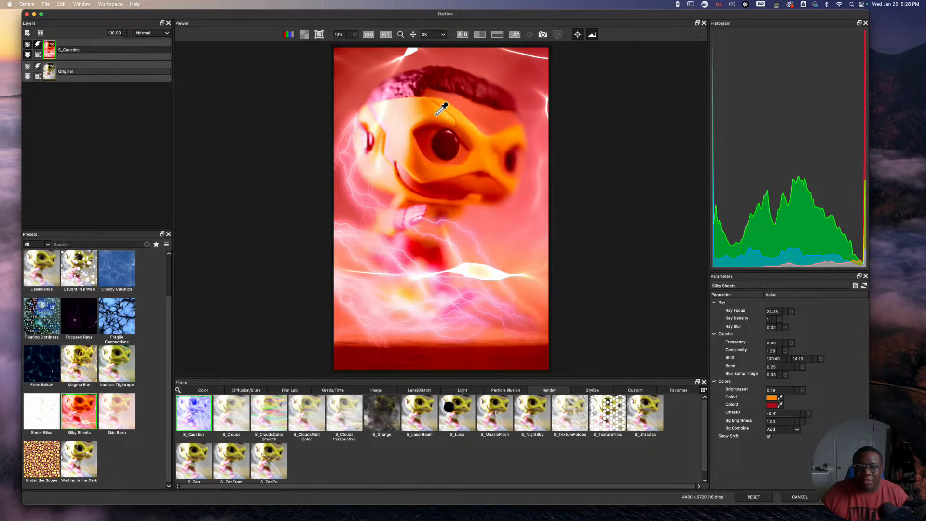
Try sampling an orange and a pink tone from the image as the caustics Color0
left_click(780, 407)
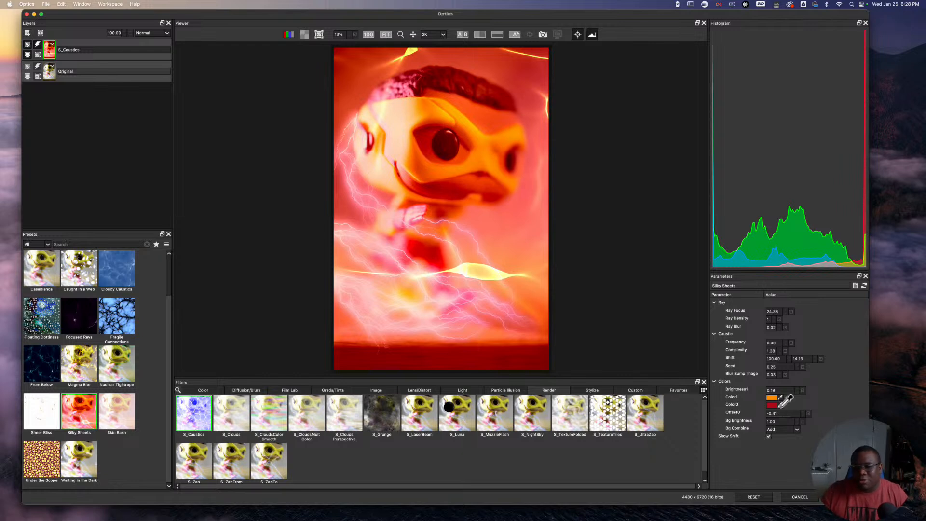
left_click(516, 295)
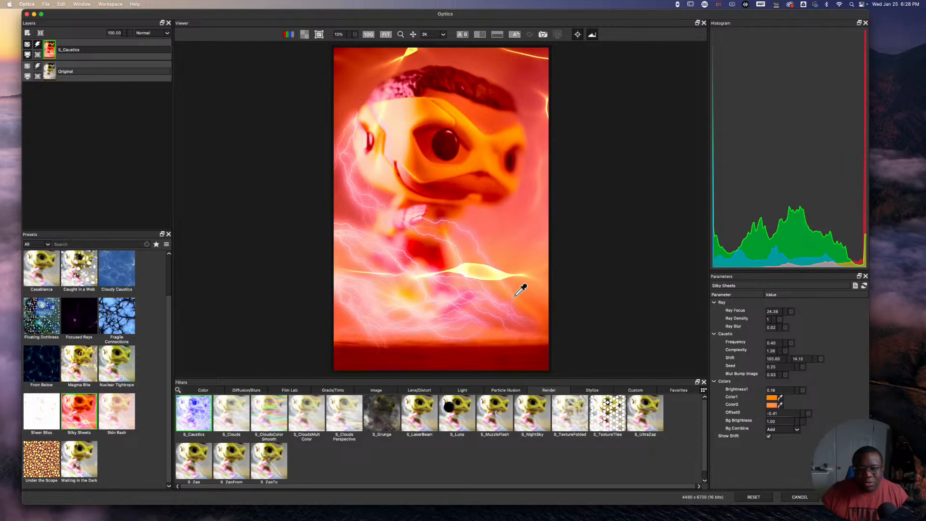
left_click(428, 199)
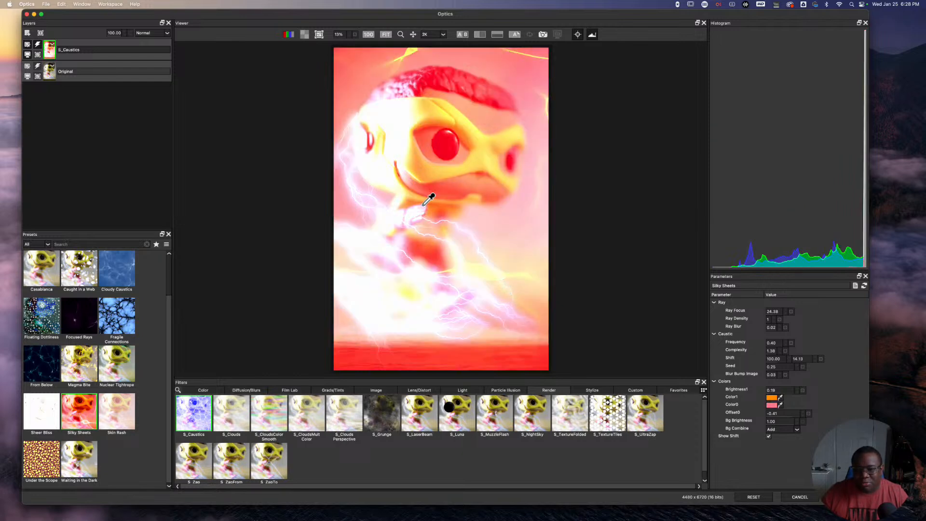
Change the caustics Color0 to a slightly darkened red and set the Seed to 0.87
left_click(772, 406)
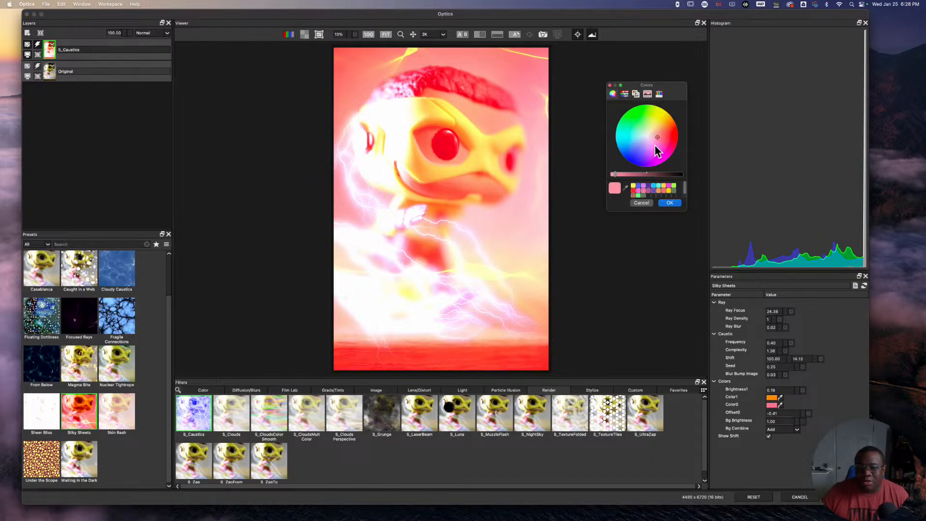
left_click_drag(657, 138, 675, 141)
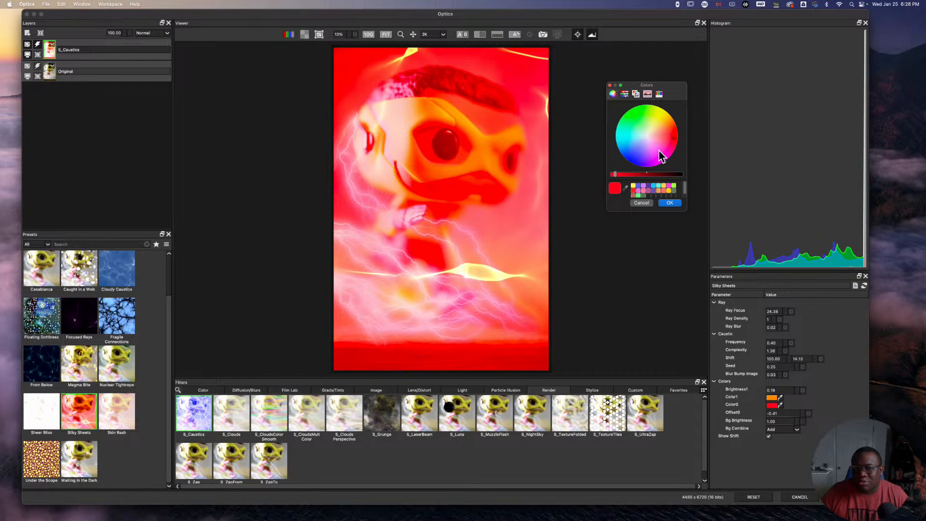
left_click(623, 95)
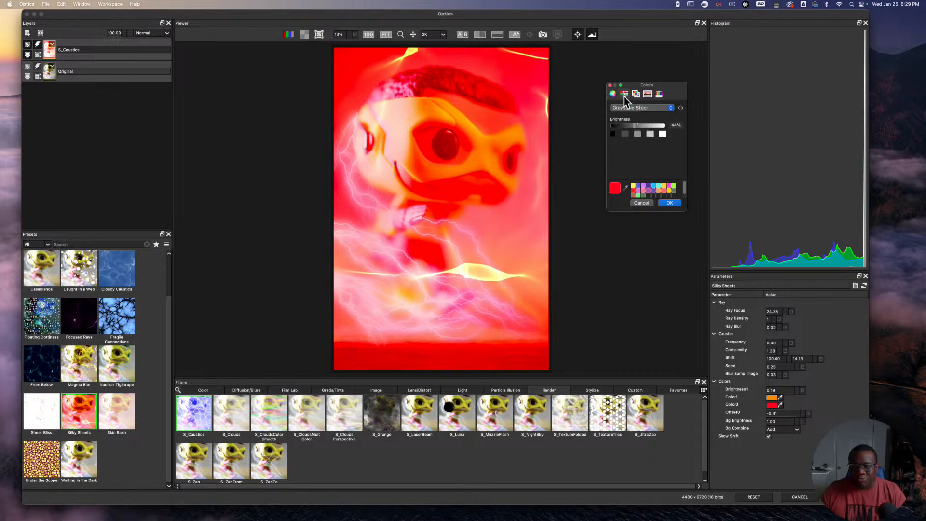
left_click(629, 108)
left_click(629, 115)
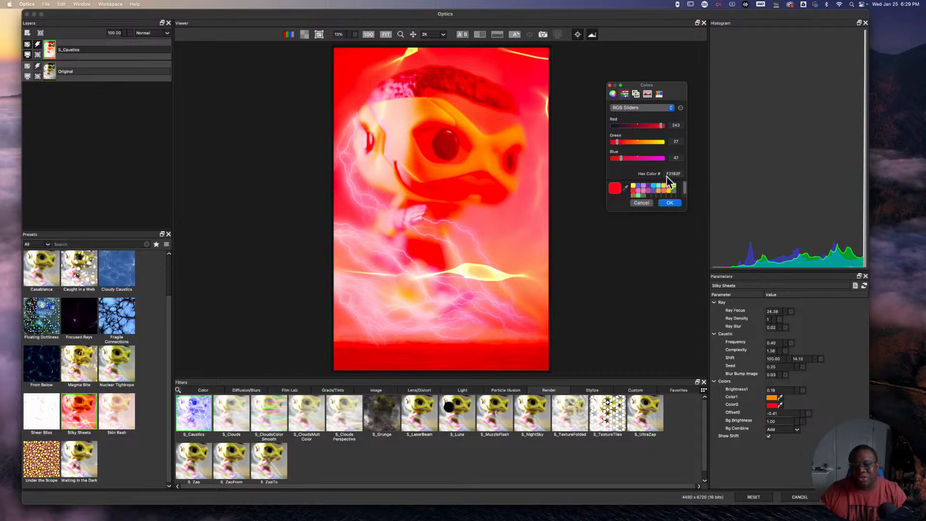
left_click(613, 94)
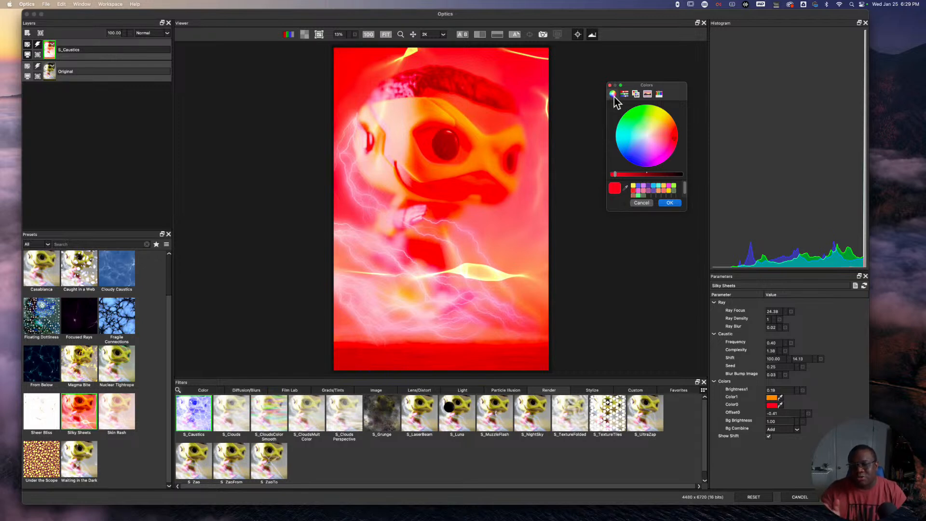
left_click(674, 137)
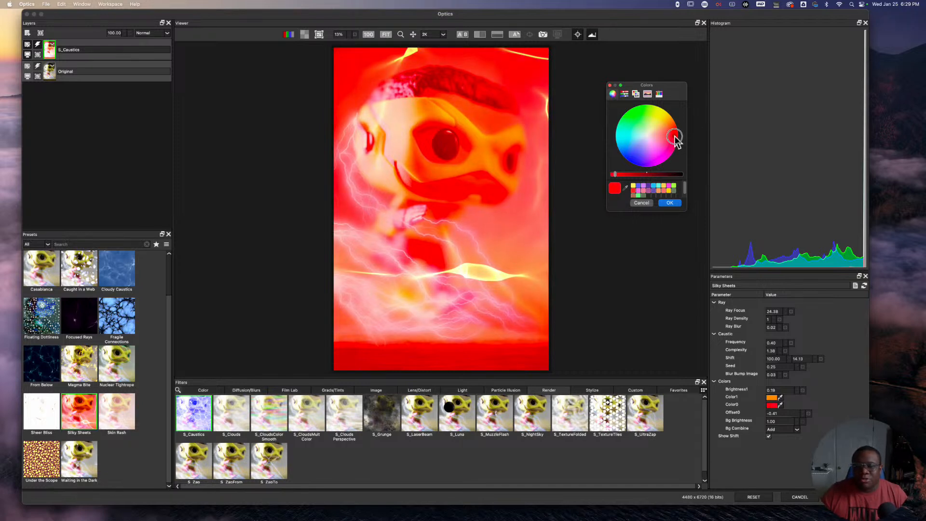
left_click_drag(615, 176, 627, 177)
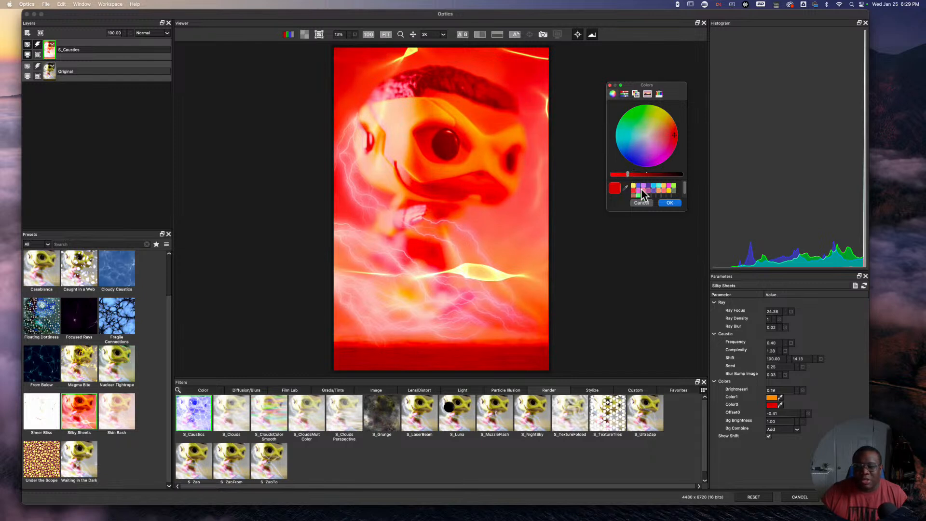
left_click(668, 202)
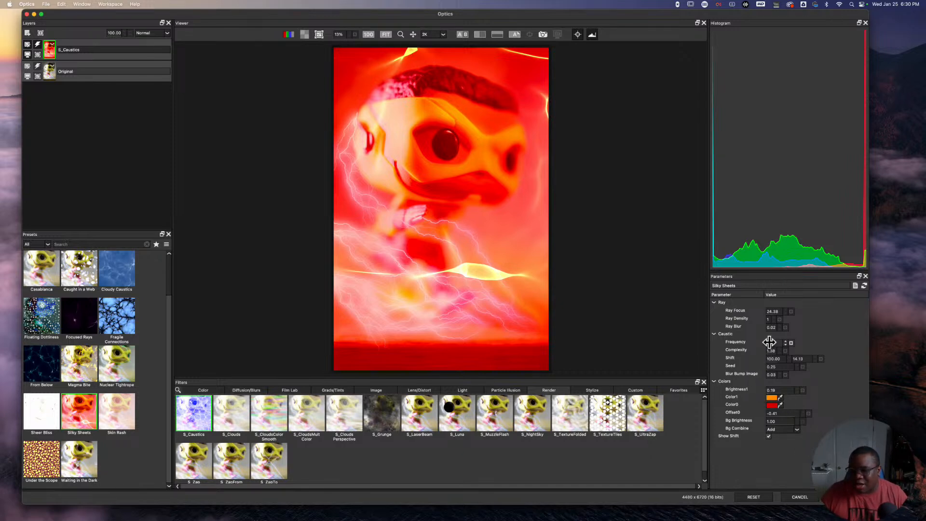
left_click_drag(771, 342, 778, 367)
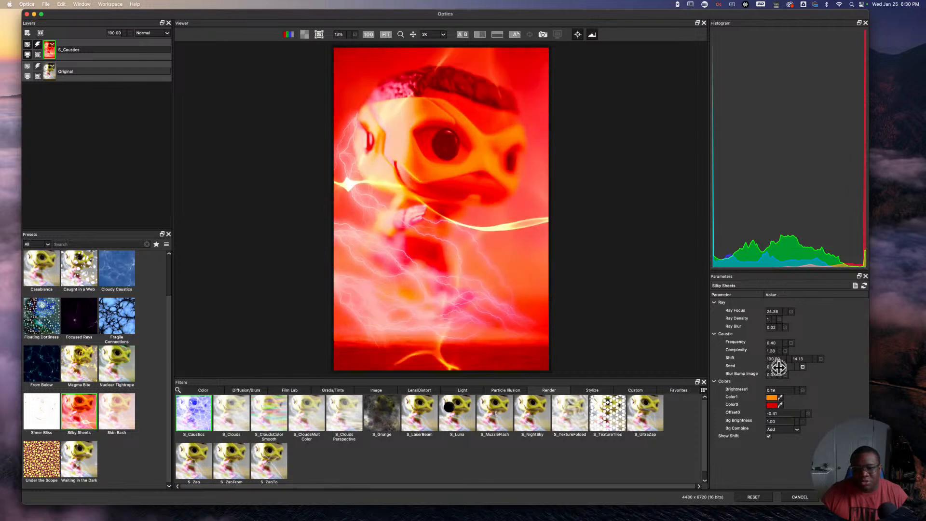
left_click_drag(778, 367, 780, 368)
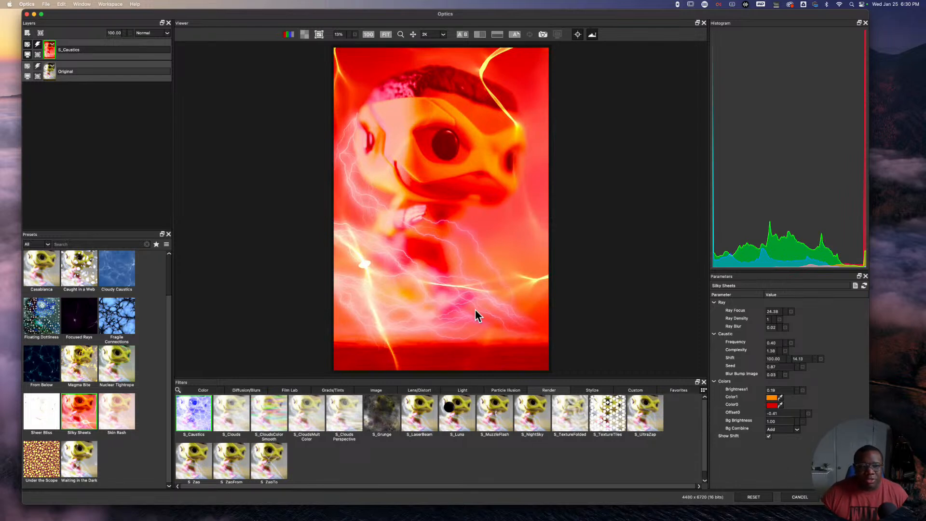
Add a new layer with the Color filter's Black preset, place it beneath S_Caustics, and select the S_Caustics layer
left_click(28, 33)
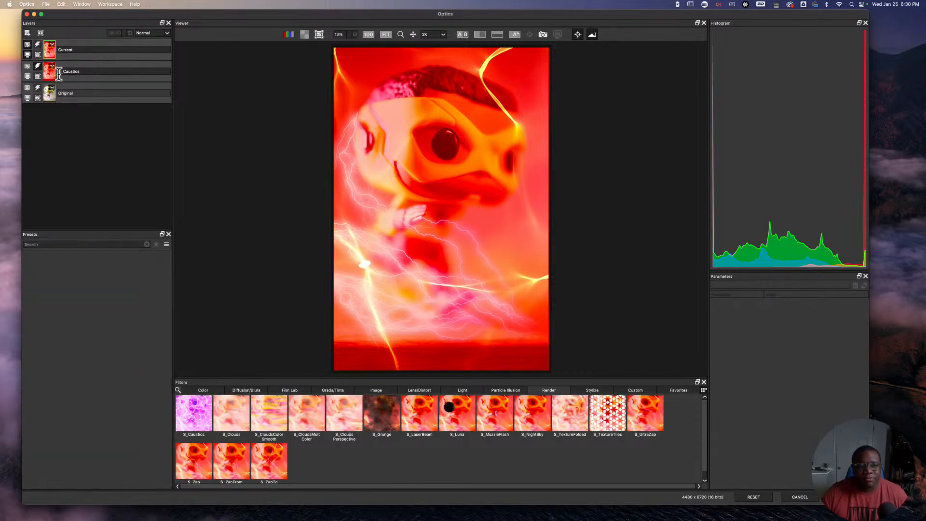
left_click(215, 389)
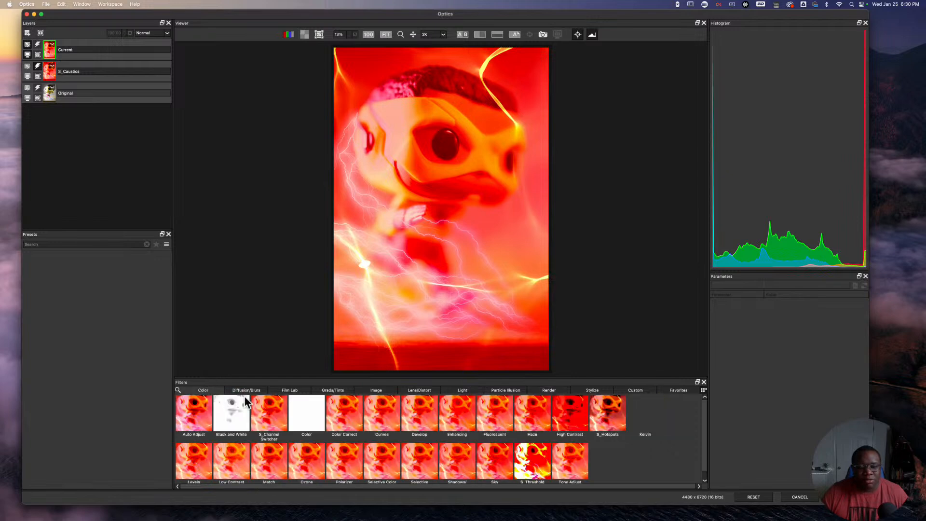
left_click(294, 403)
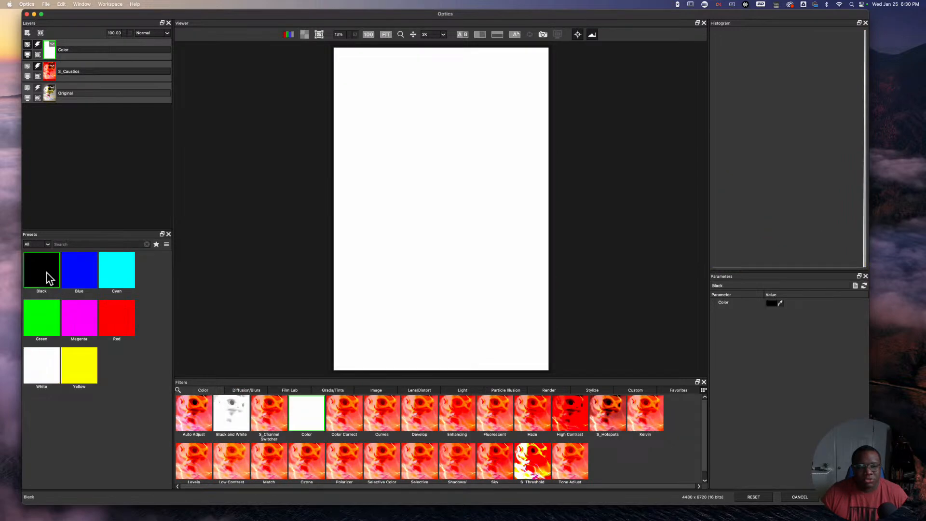
left_click(47, 274)
left_click_drag(84, 48, 76, 67)
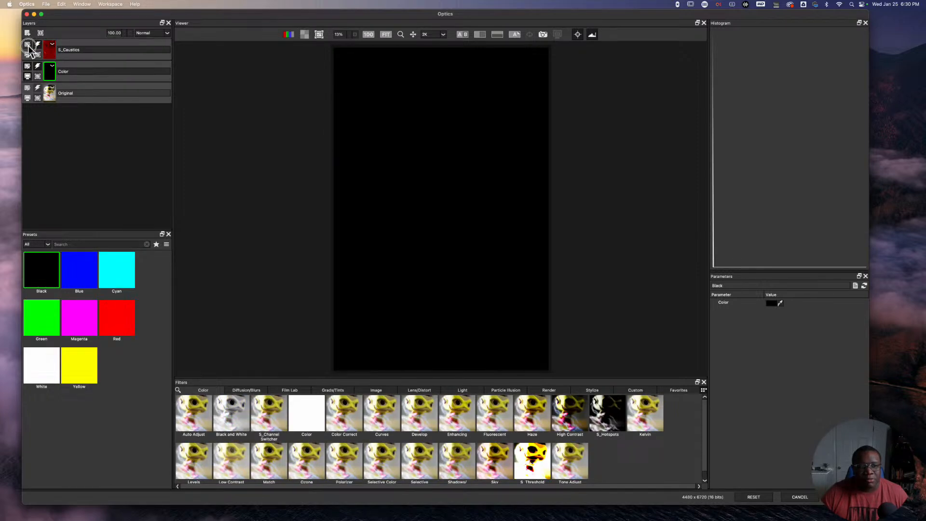
left_click(49, 51)
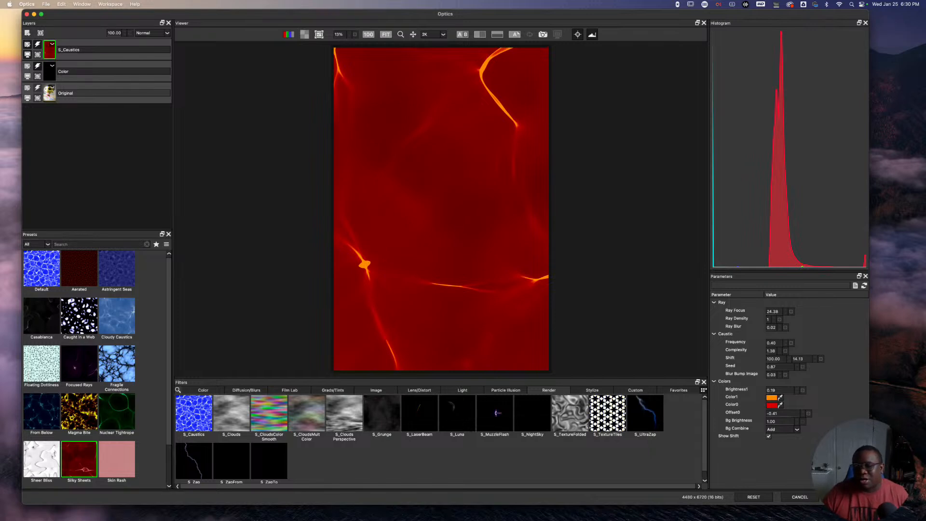
Apply the caustics effect from Optics to the photo and rename the resulting Stamped copy layer "Speed Force"
left_click(846, 497)
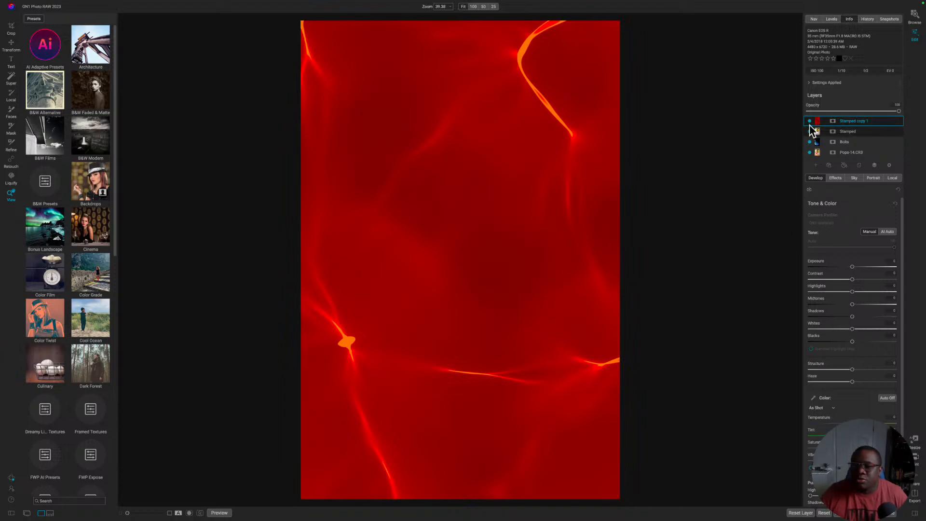
double_click(859, 123)
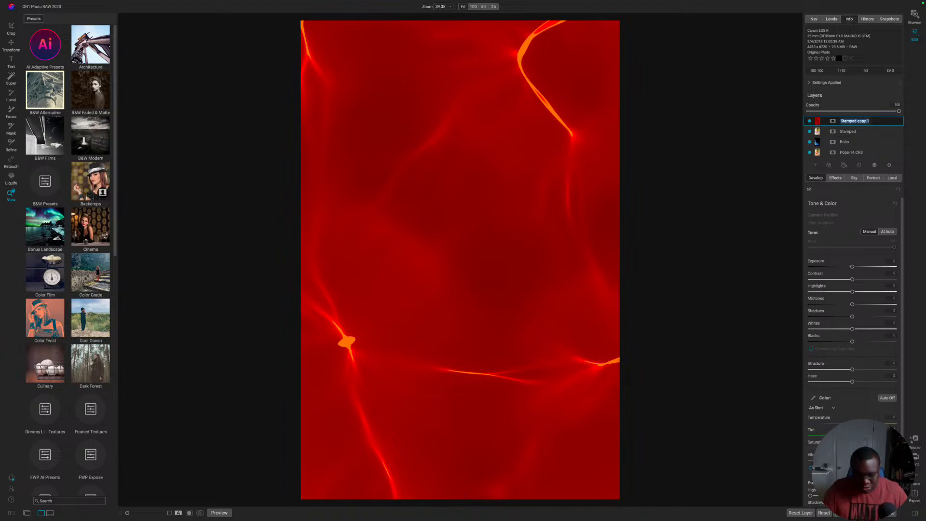
type("Speed Force")
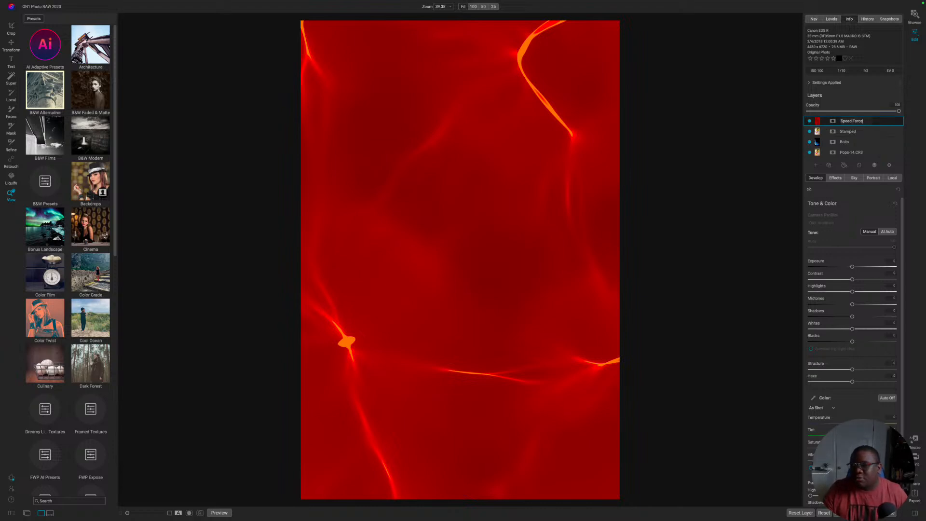
key("Return")
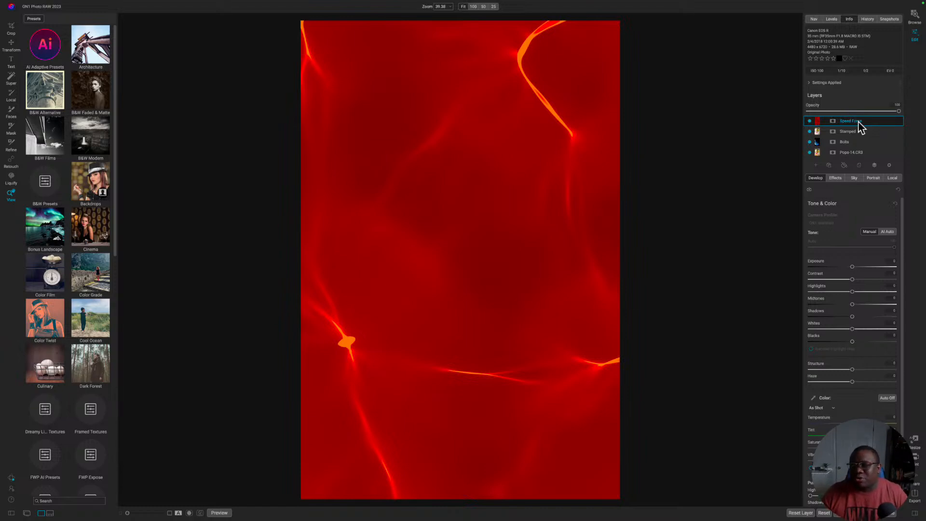
Blend the Speed Force layer in Screen mode and darken it slightly by lowering its Exposure and Blacks
left_click(889, 166)
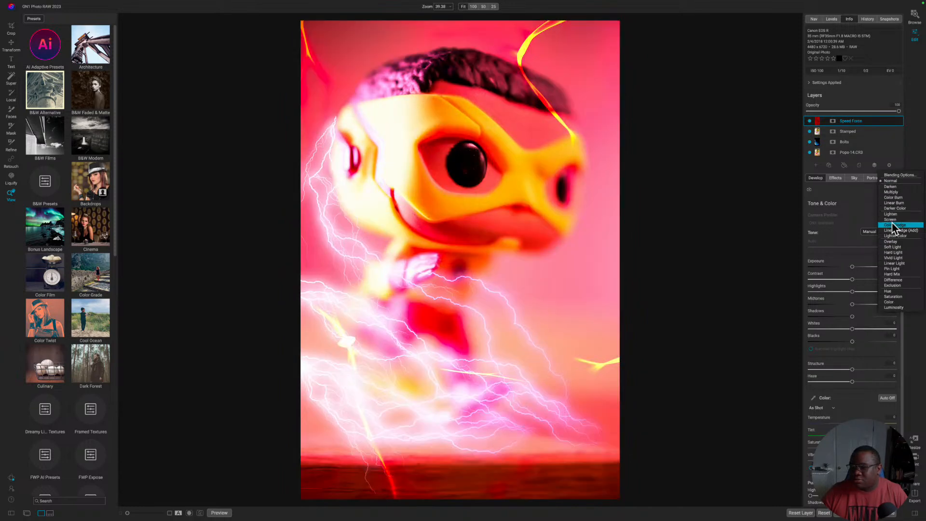
left_click(890, 221)
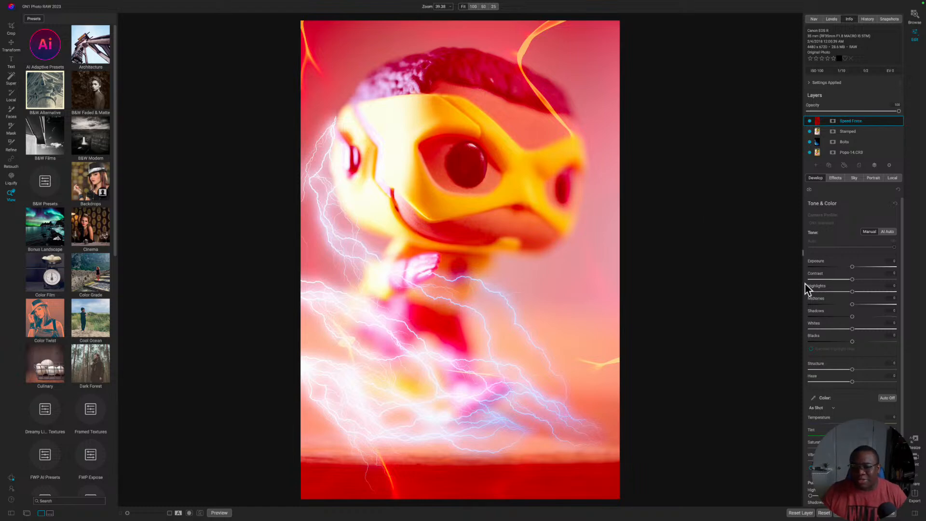
left_click(852, 266)
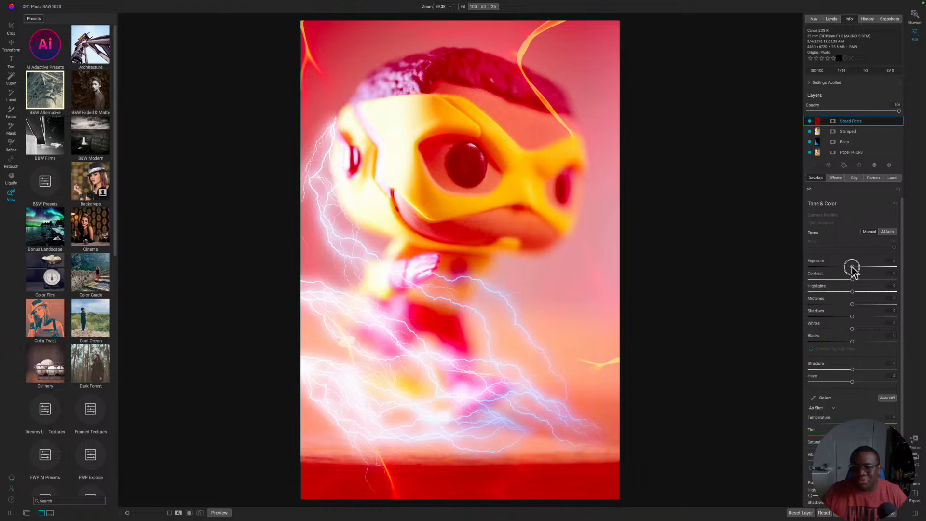
left_click_drag(852, 267, 843, 267)
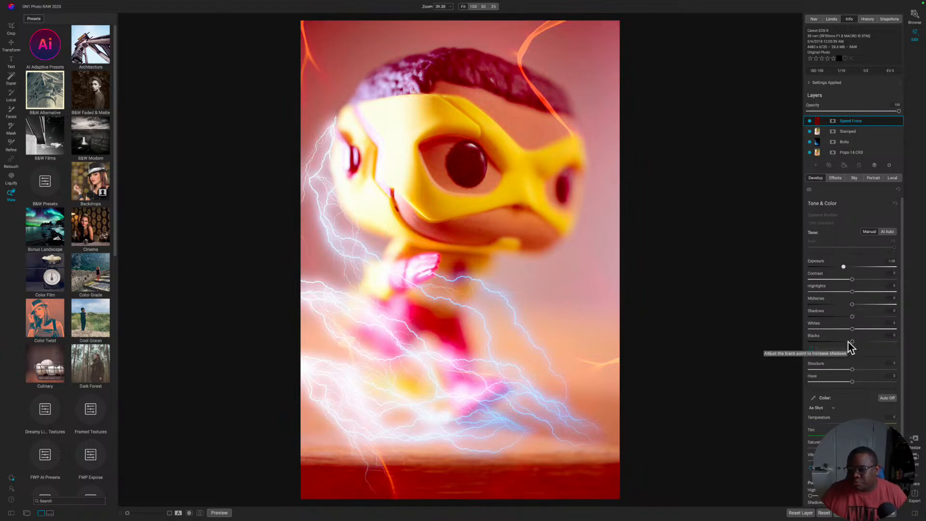
mouse_move(852, 343)
left_mouse_down()
mouse_move(835, 343)
mouse_move(849, 346)
left_mouse_up()
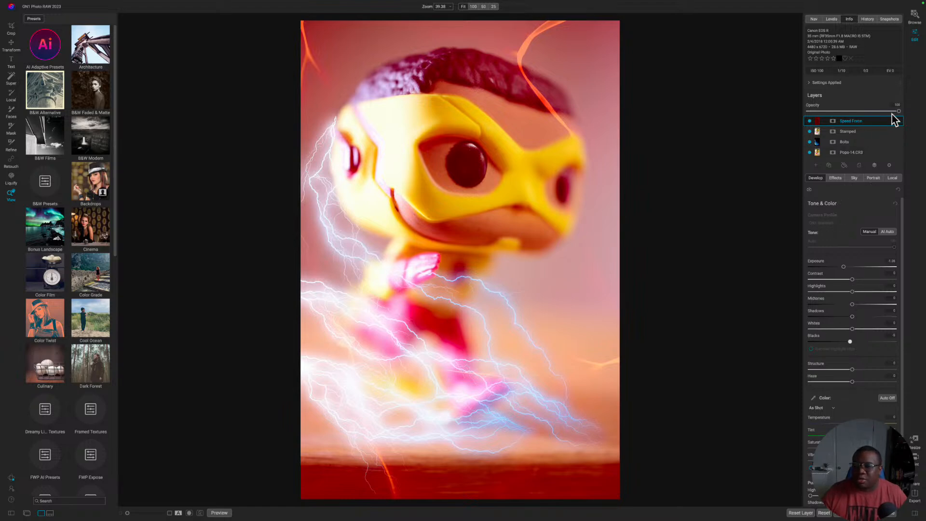
mouse_move(897, 115)
left_mouse_down()
mouse_move(868, 118)
mouse_move(900, 113)
left_mouse_up()
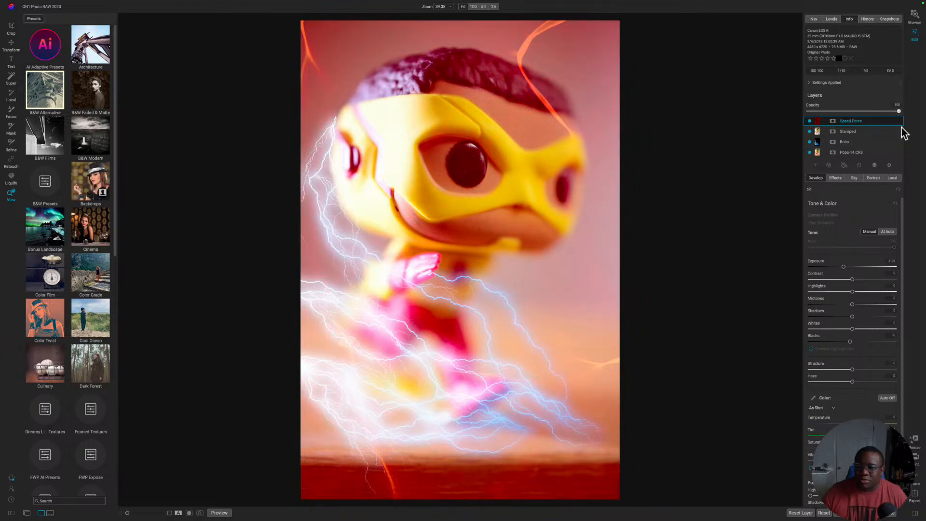
left_click_drag(843, 267, 848, 269)
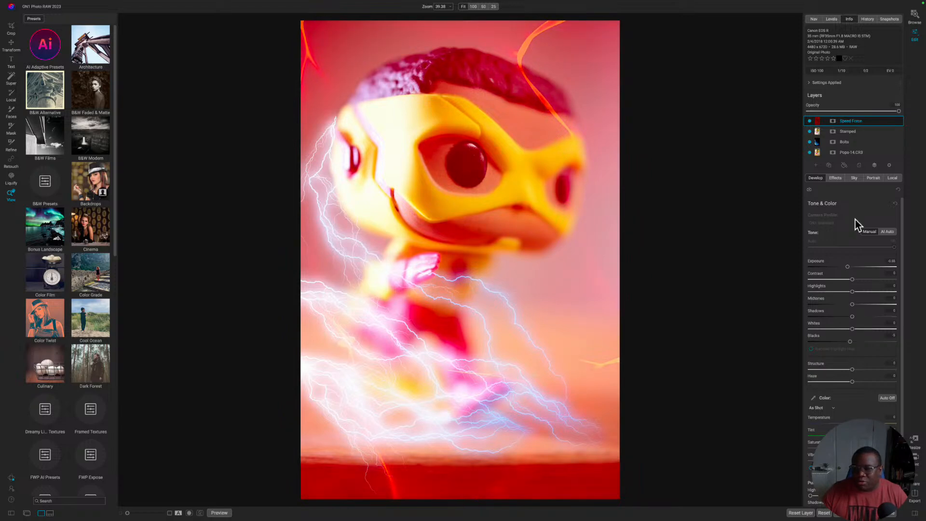
Add a Color Enhancer filter with the Desert preset to the Speed Force layer
left_click(832, 179)
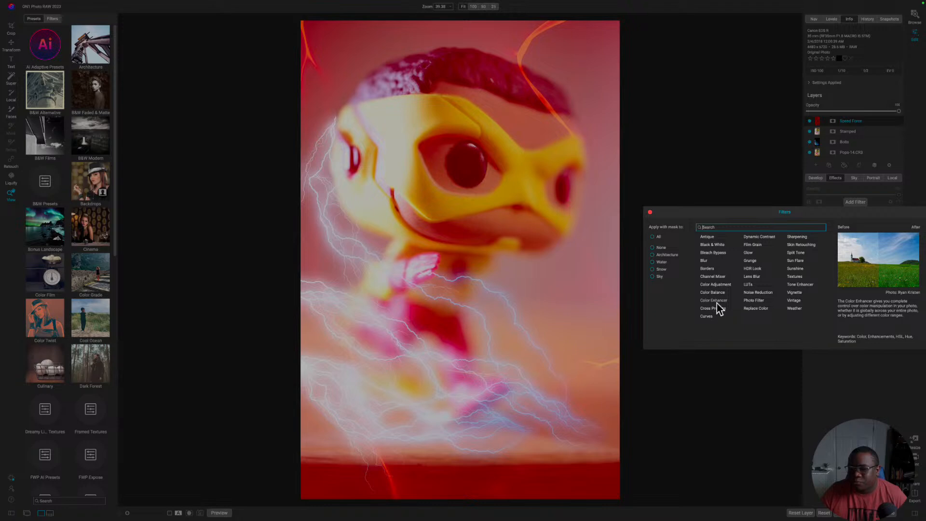
left_click(717, 300)
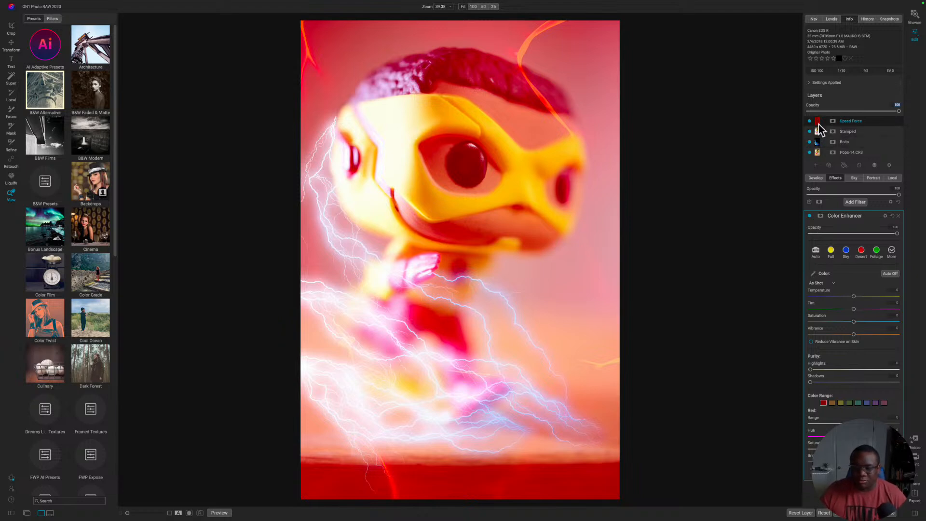
left_click(809, 131)
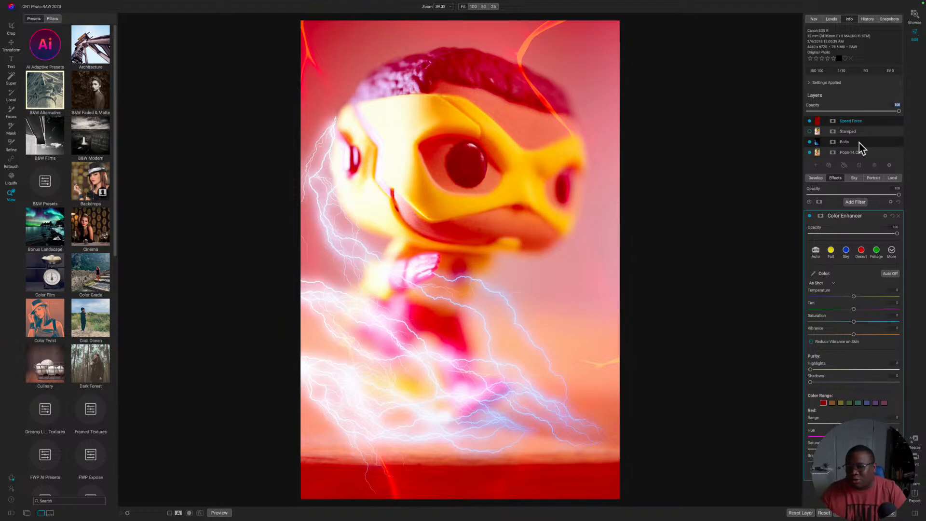
left_click(863, 249)
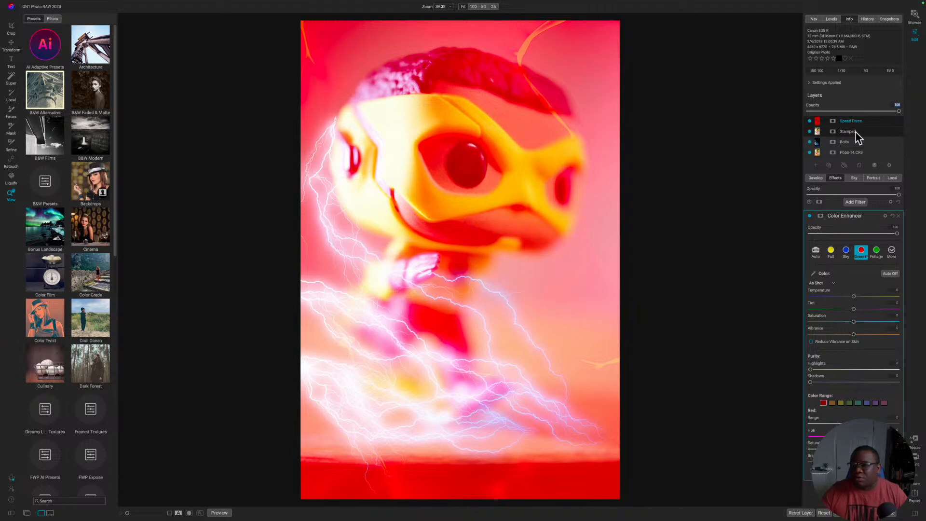
Try moving the Stamped layer above Speed Force, and return it to its place beneath
left_click_drag(856, 134, 837, 120)
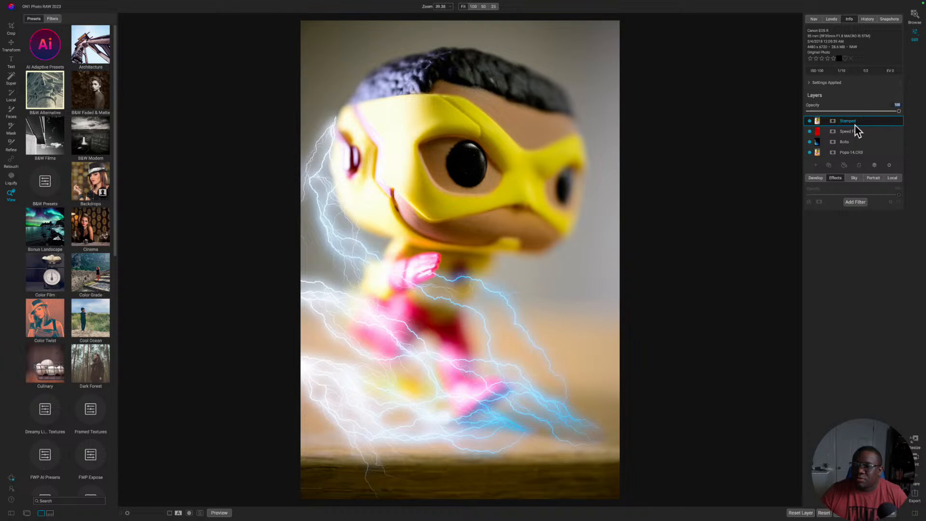
left_click_drag(854, 122, 840, 138)
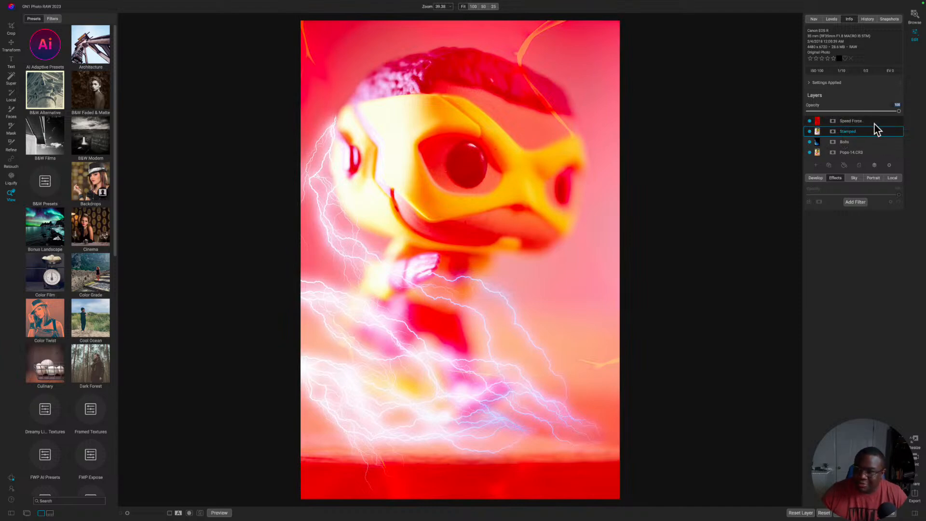
Try a new stamped layer above Speed Force with a Color Enhancer filter that strongly lowers the red saturation
left_click(874, 123)
right_click(875, 124)
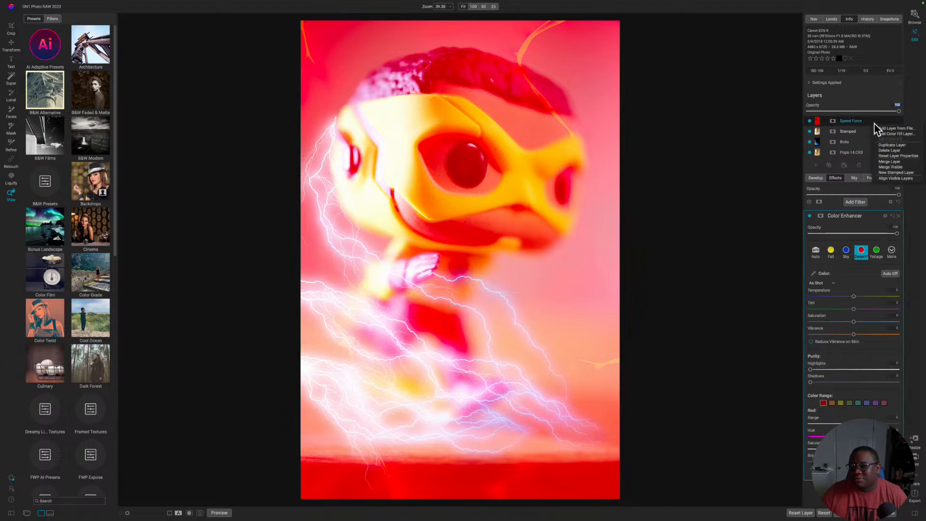
left_click(881, 173)
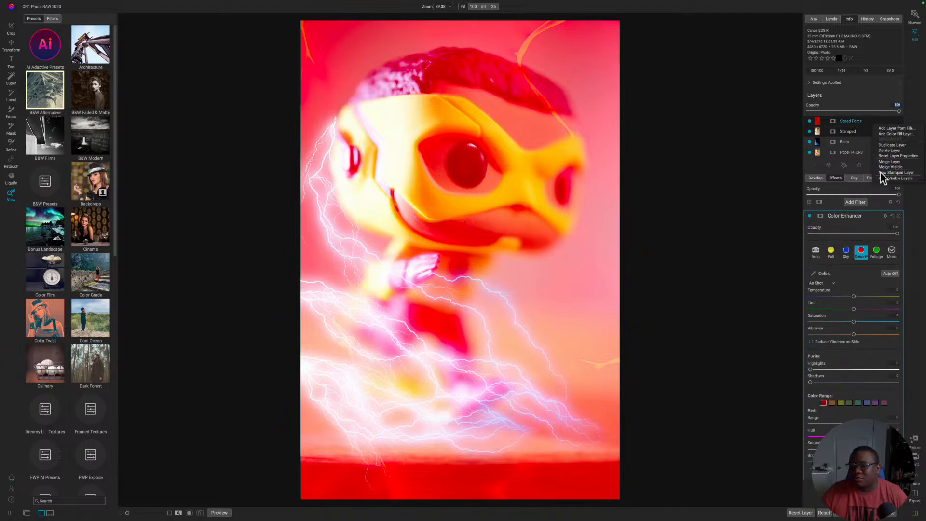
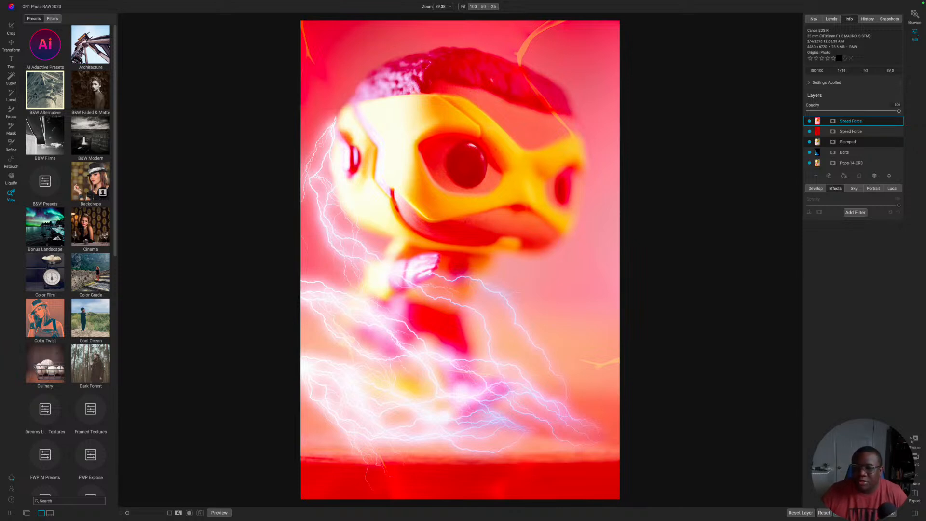
left_click(858, 212)
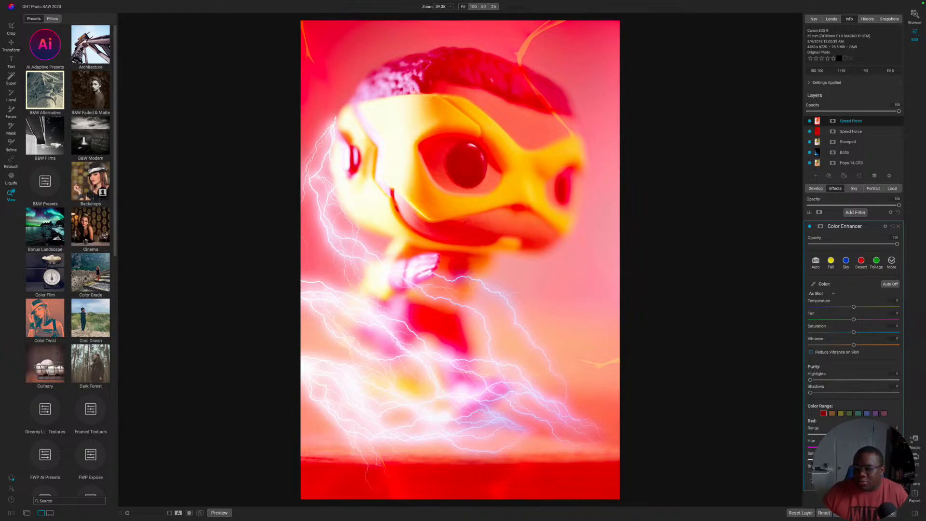
left_click_drag(854, 459, 784, 466)
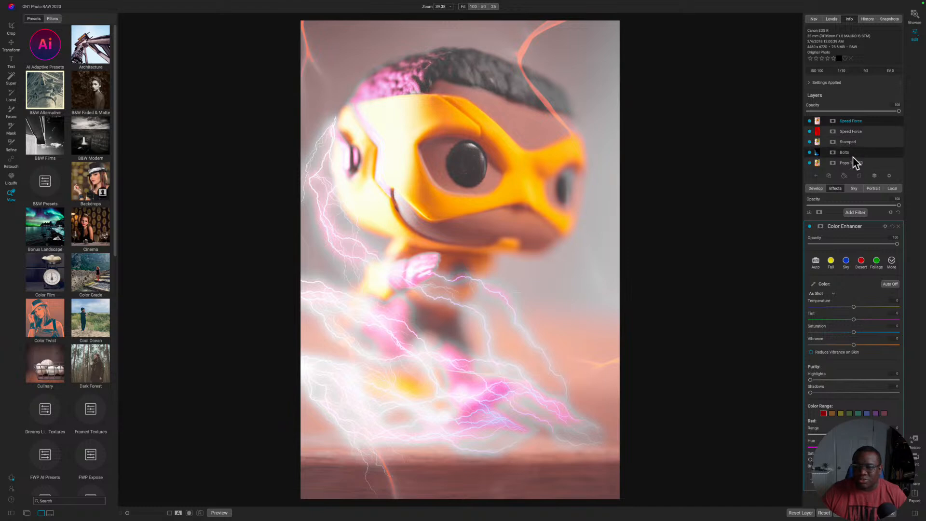
Hide the desaturated stamped layer on top and delete it
left_click(809, 121)
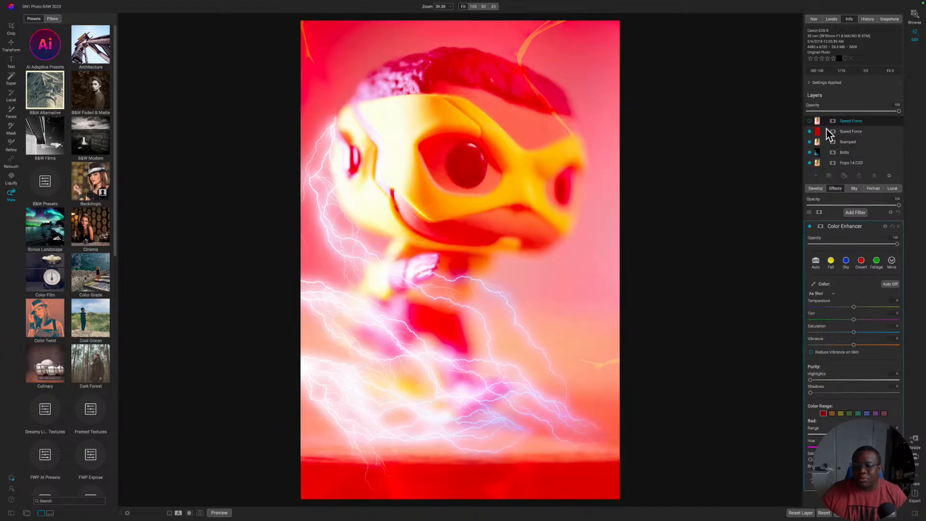
right_click(854, 123)
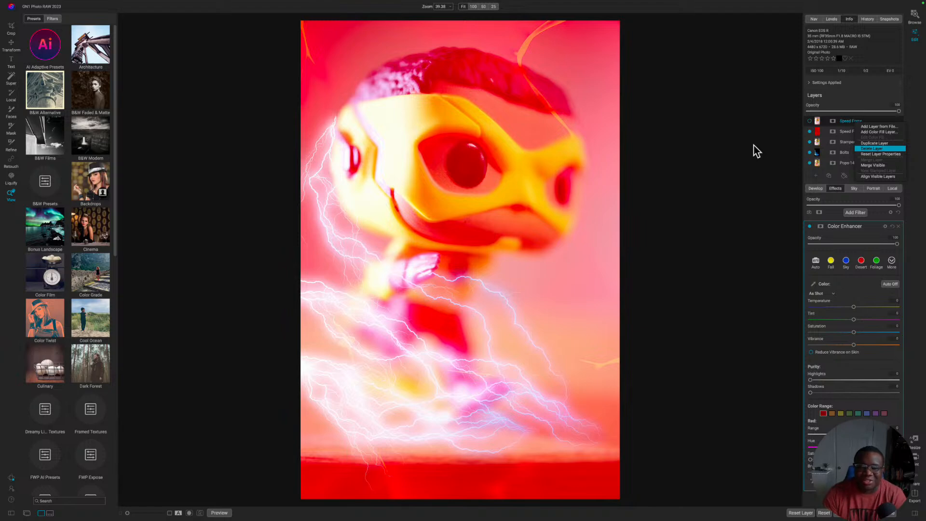
key("Return")
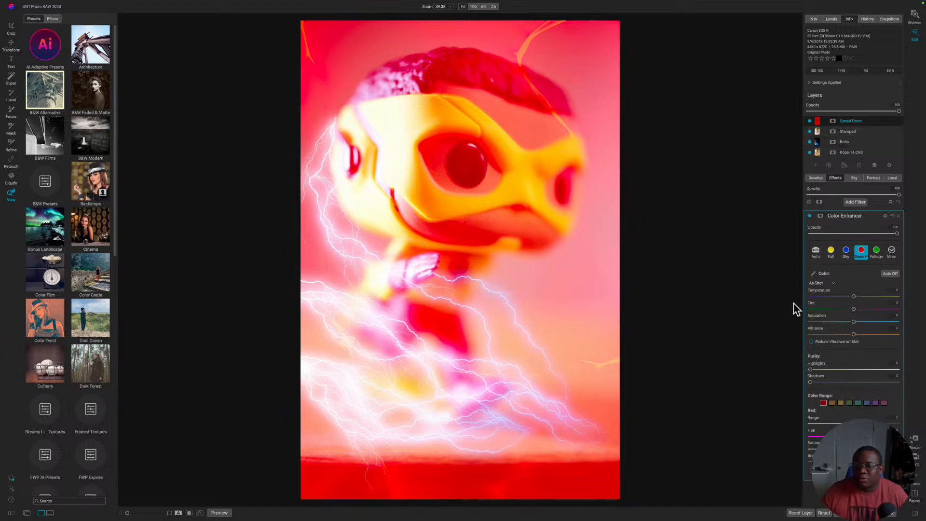
Hide the Stamped layer and partly paint the Speed Force effect out over the figure's face with a size 1800 brush at 37 opacity
left_click(809, 131)
key("b")
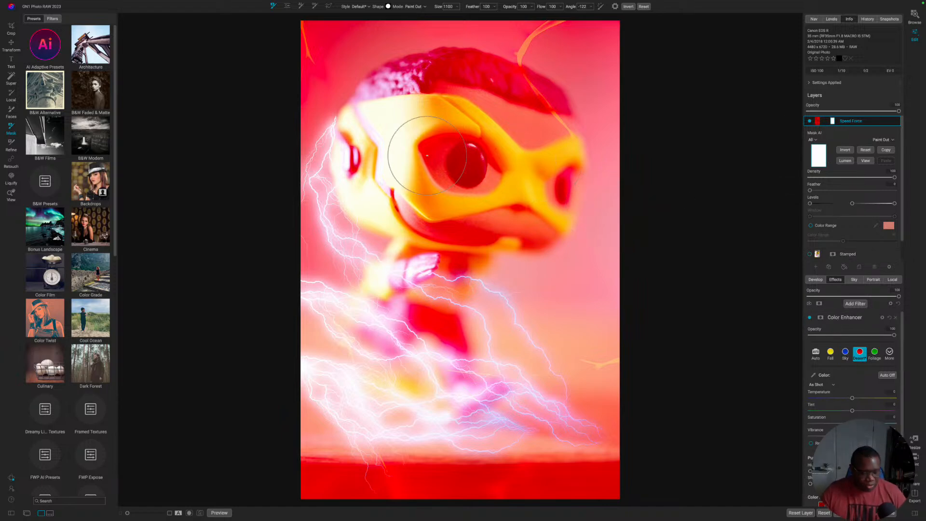
key("bracketright")
key("bracketright")
key("bracketright")
key("bracketright")
key("bracketright")
key("bracketright")
key("bracketright")
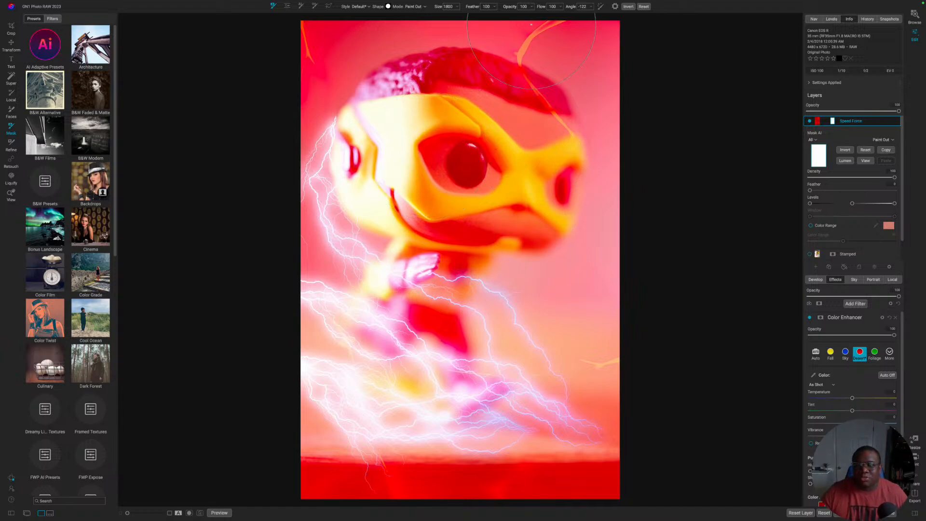
left_click_drag(505, 6, 475, 18)
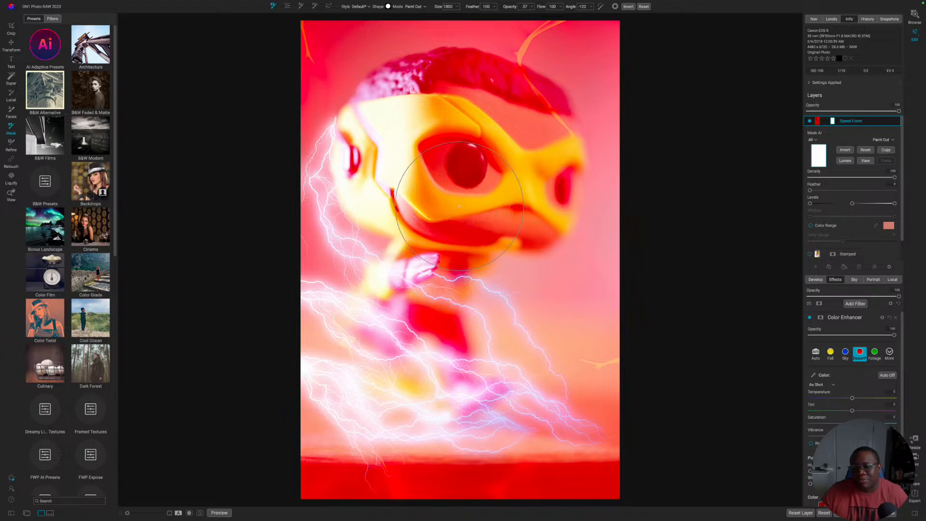
mouse_move(470, 187)
left_mouse_down()
mouse_move(505, 188)
mouse_move(506, 159)
mouse_move(465, 144)
mouse_move(420, 144)
mouse_move(492, 170)
mouse_move(517, 160)
mouse_move(507, 139)
mouse_move(447, 136)
mouse_move(421, 146)
mouse_move(442, 180)
mouse_move(500, 199)
mouse_move(528, 181)
mouse_move(517, 158)
mouse_move(451, 136)
mouse_move(430, 143)
mouse_move(421, 197)
mouse_move(488, 197)
left_mouse_up()
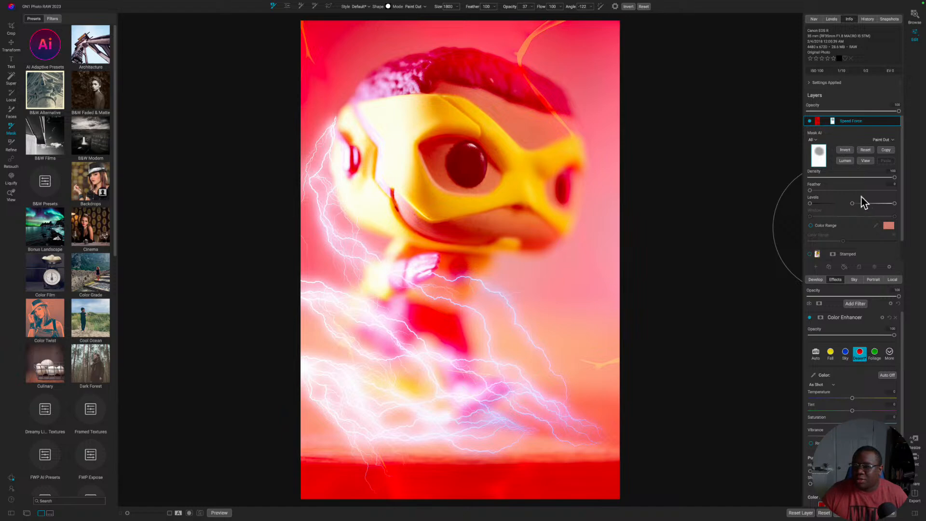
Mask the Bolts layer's lightning out around the back of the figure's head using a size 1300 brush at 100 opacity
left_click(832, 121)
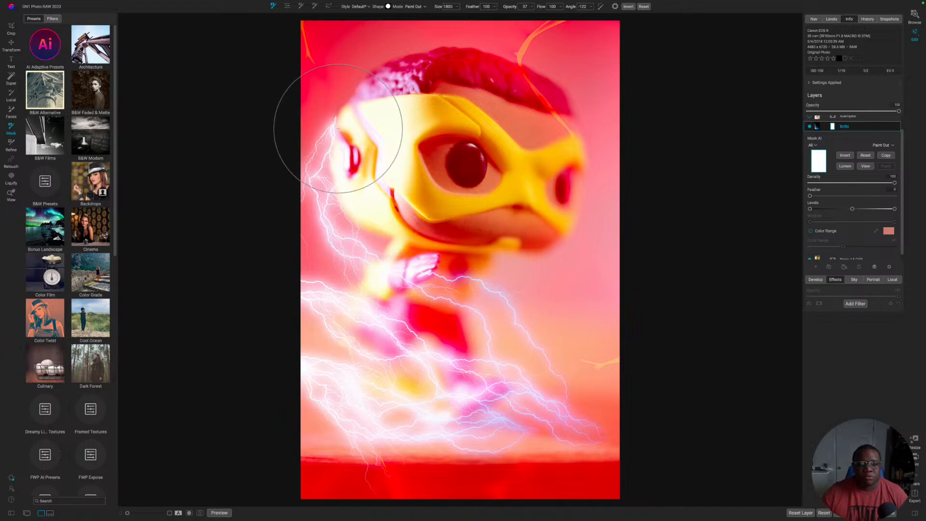
key("bracketleft")
key("bracketleft")
key("bracketleft")
key("bracketleft")
key("bracketleft")
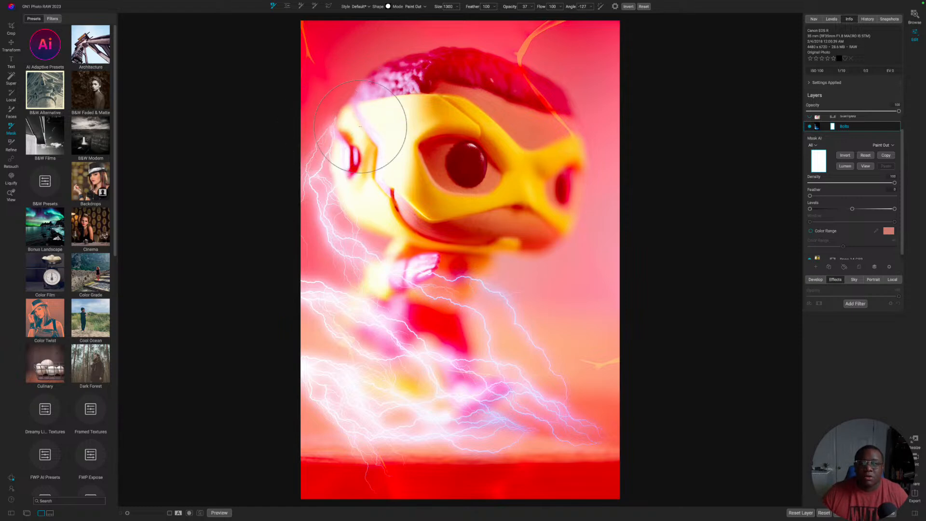
left_click(360, 127)
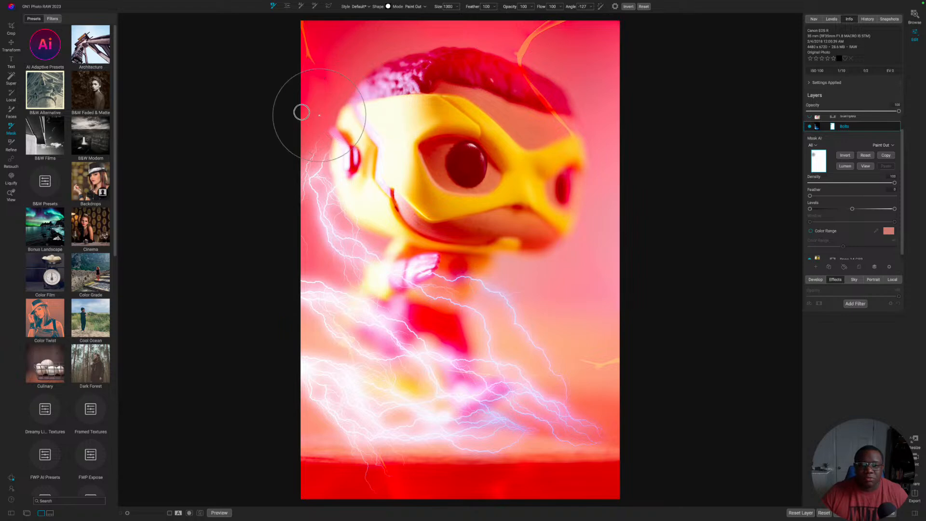
mouse_move(302, 117)
left_mouse_down()
mouse_move(392, 124)
mouse_move(400, 140)
left_mouse_up()
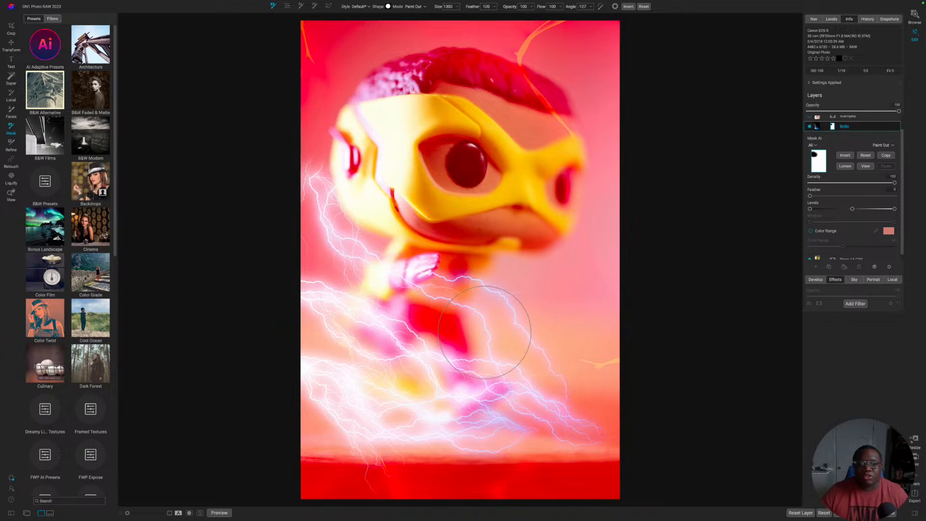
left_click_drag(394, 213, 376, 159)
Paint out the stray lightning ends near the lower edge of the Bolts layer with a size 500 brush
key("bracketleft")
key("bracketleft")
key("bracketleft")
key("bracketleft")
key("bracketleft")
key("bracketleft")
key("bracketleft")
key("bracketleft")
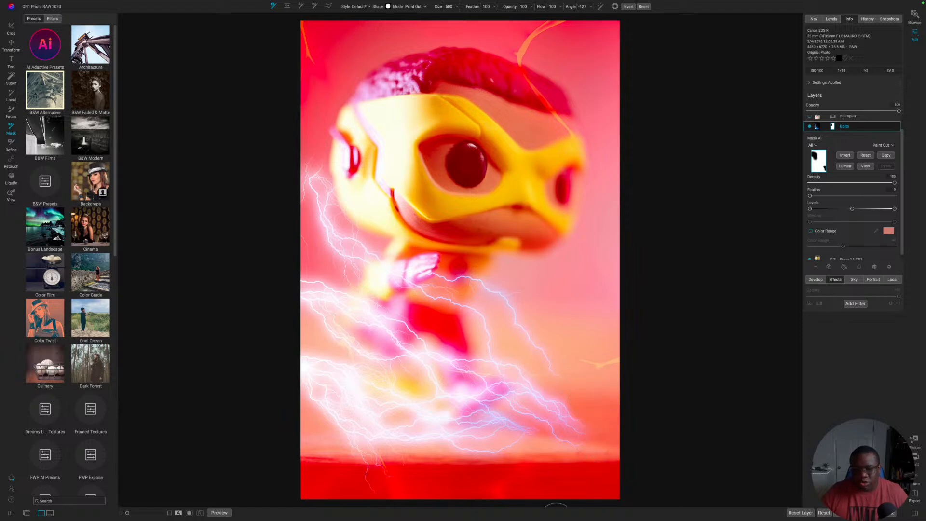
mouse_move(372, 444)
left_mouse_down()
mouse_move(351, 484)
mouse_move(399, 479)
left_mouse_up()
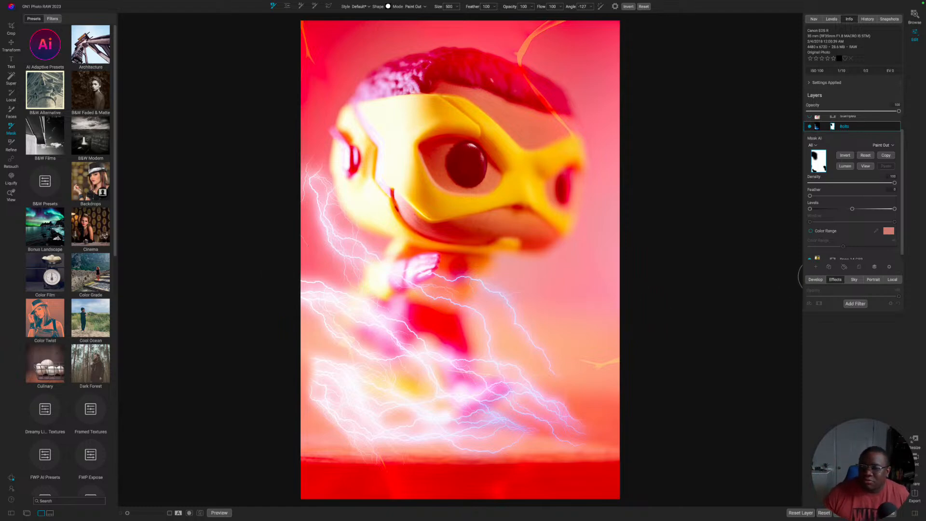
Create a new stamped layer above the Speed Force layer from all visible layers
scroll(878, 138, "up", 1)
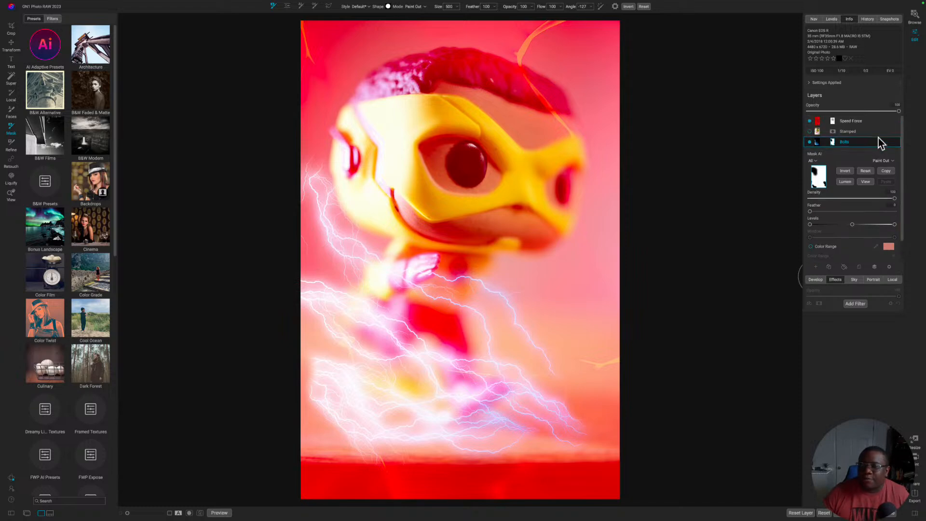
left_click(832, 142)
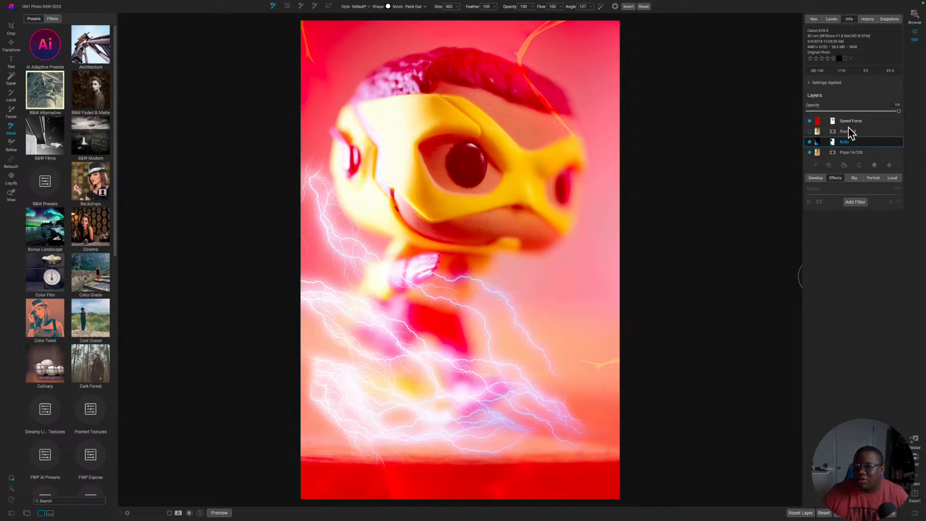
left_click(874, 124)
right_click(876, 129)
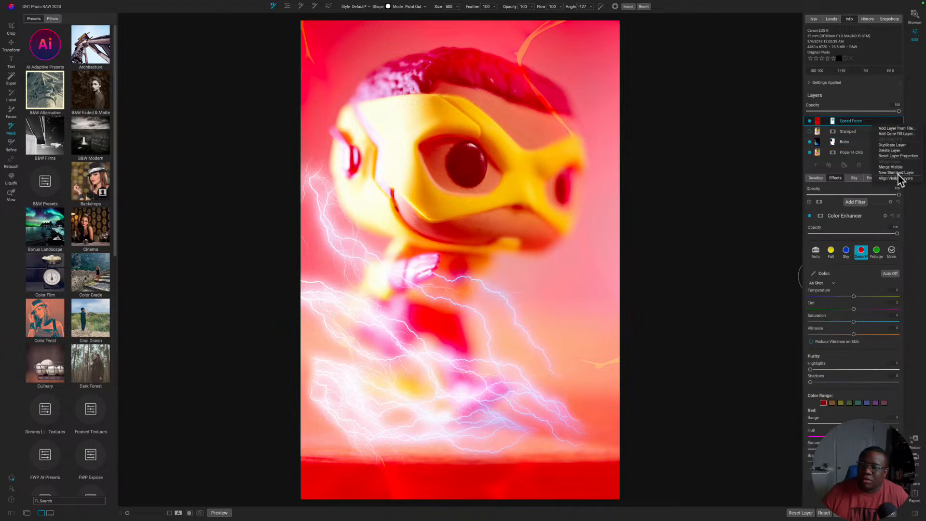
left_click(729, 166)
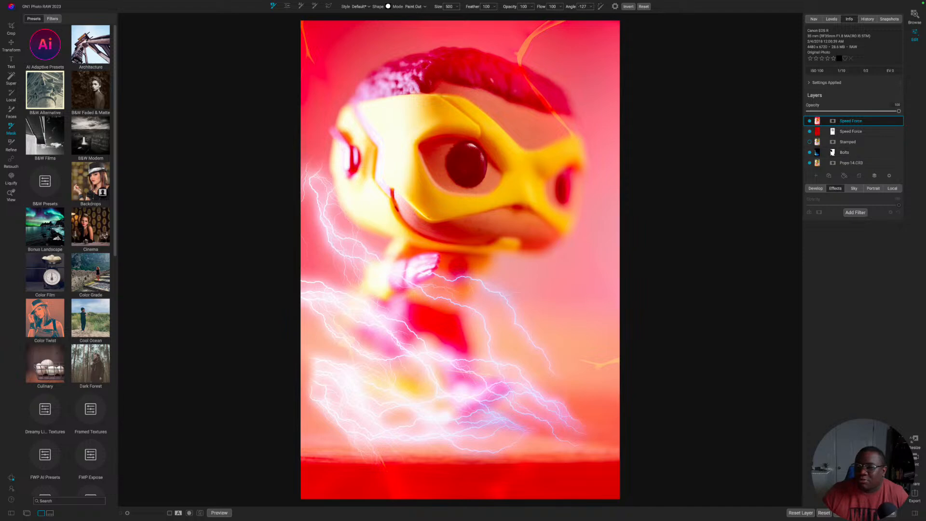
Rename the new stamped layer on top as Final
double_click(851, 121)
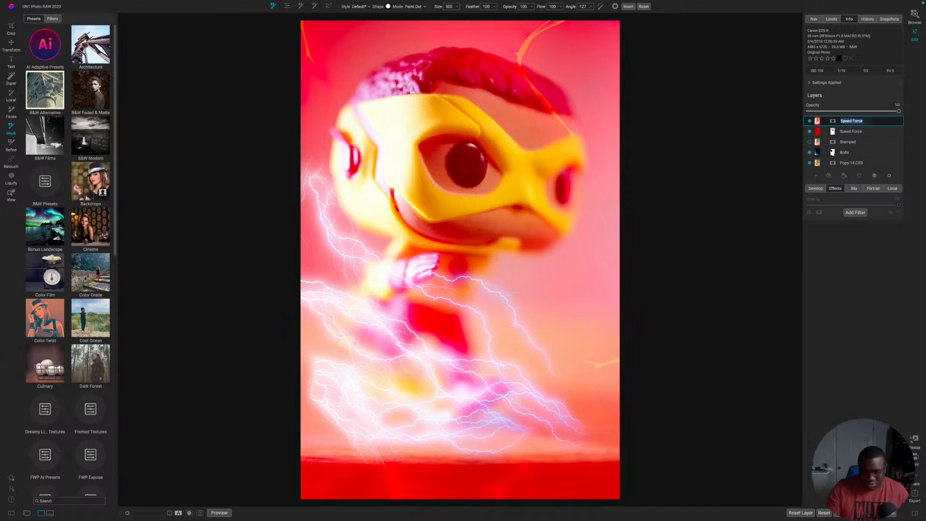
type("Final")
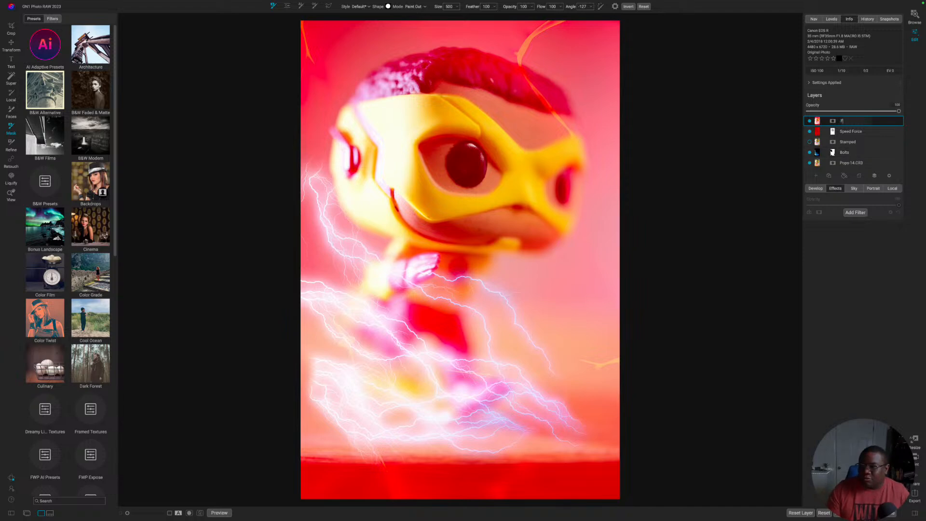
key("BackSpace")
key("BackSpace")
key("BackSpace")
key("Return")
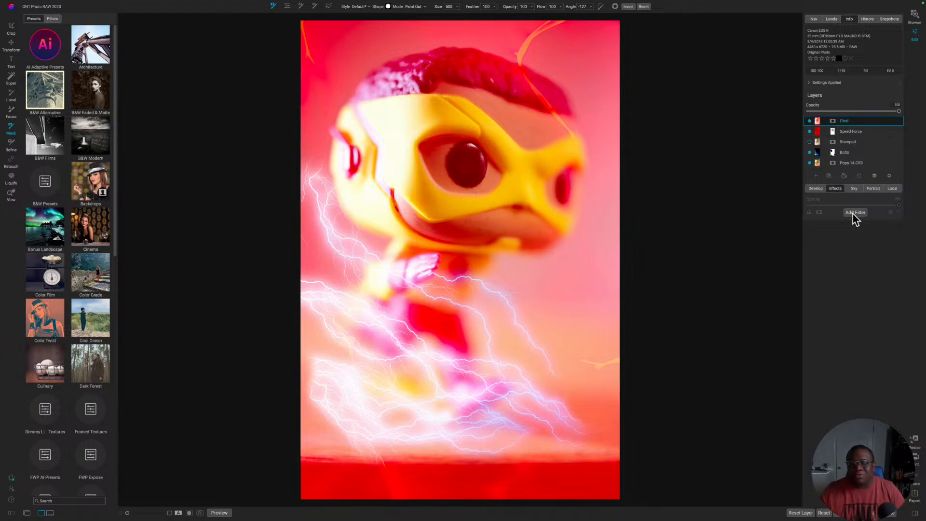
Add a Blur filter of type Motion to the Final layer with a distance of about 108 and an angle of about 12
key("z")
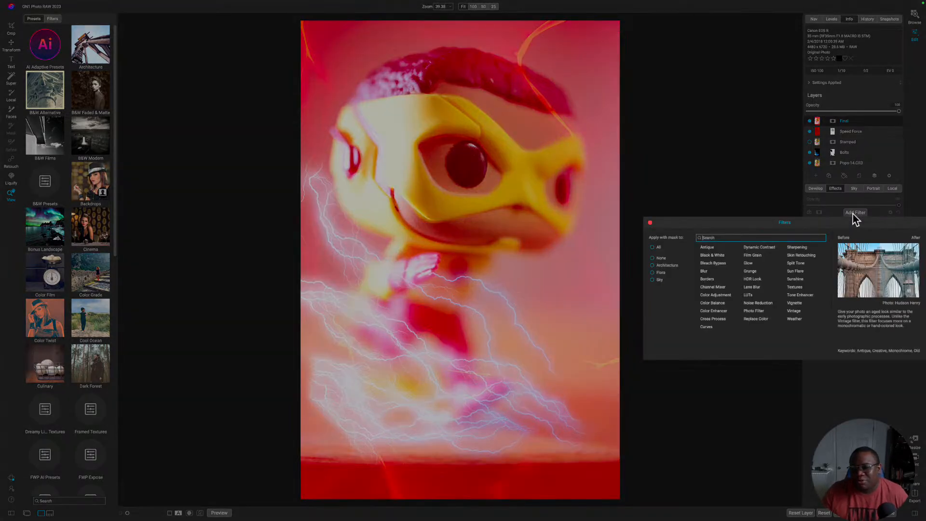
left_click(704, 271)
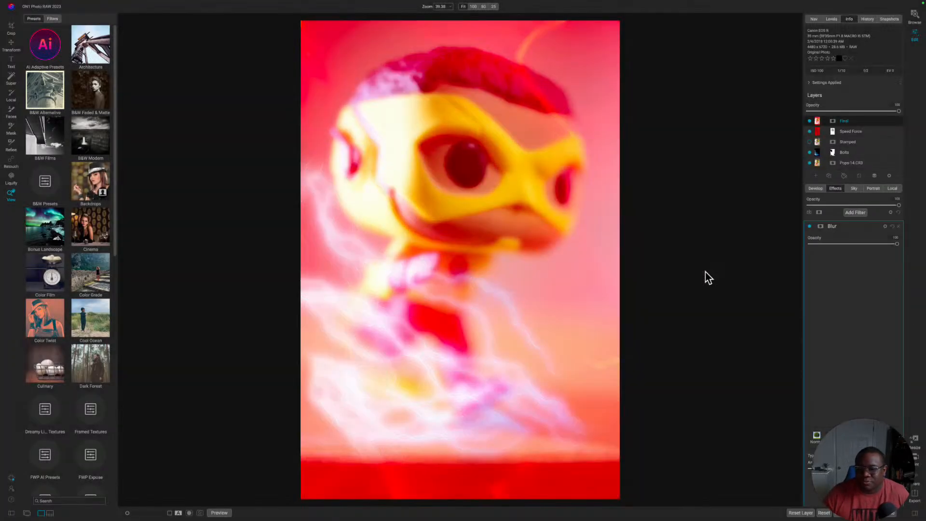
left_click(825, 280)
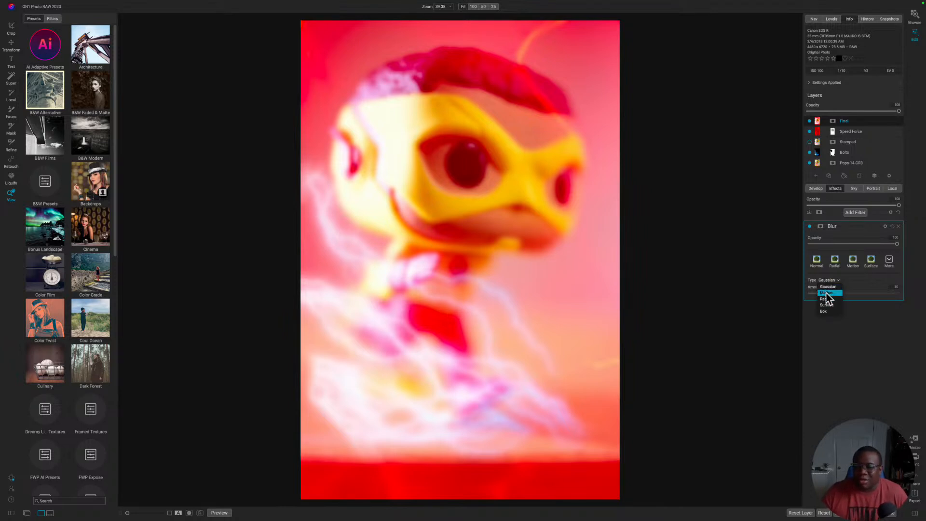
left_click(825, 292)
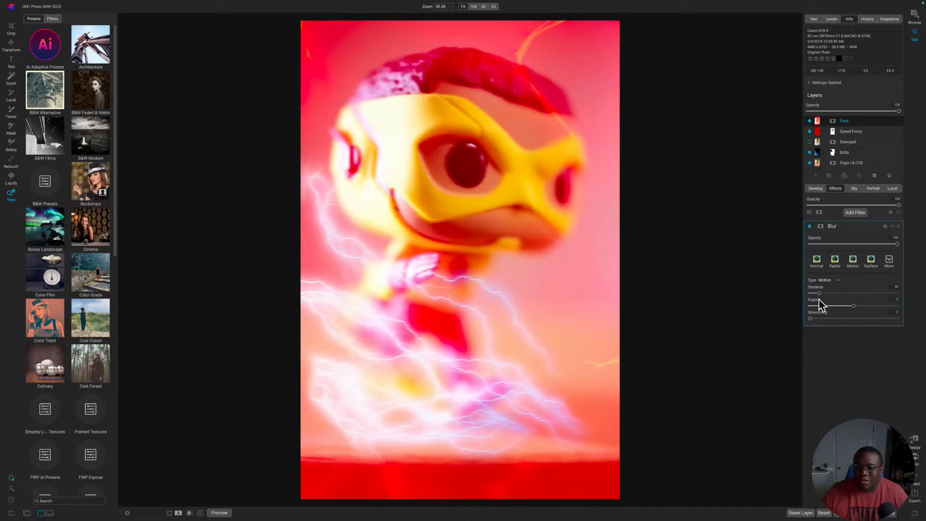
left_click_drag(818, 292, 845, 293)
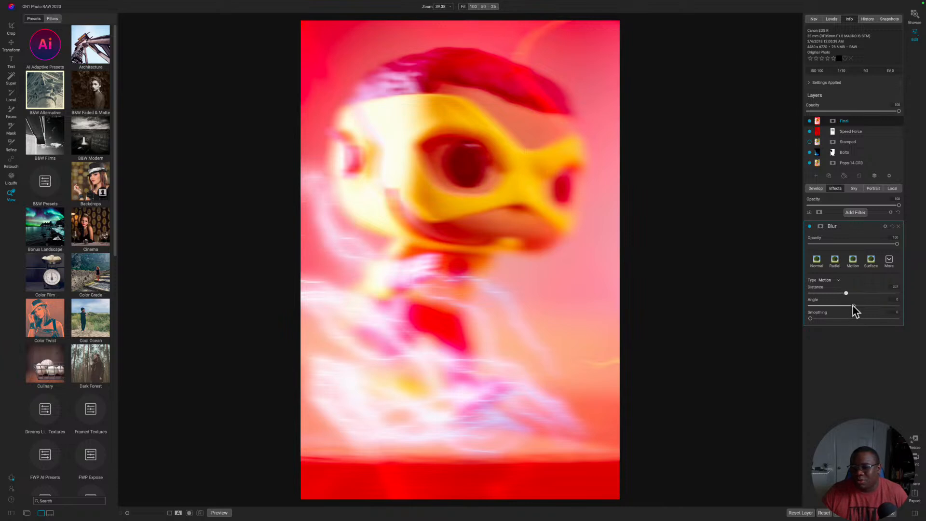
left_click_drag(853, 305, 873, 306)
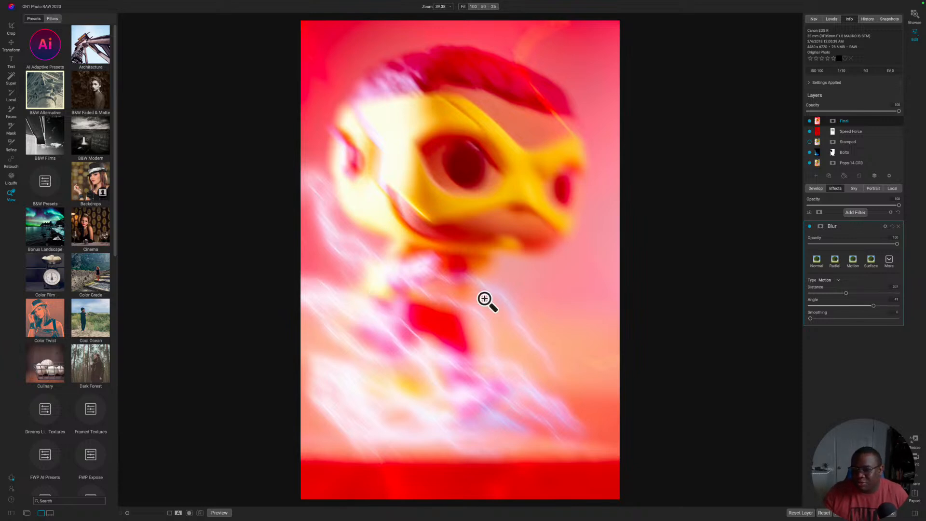
mouse_move(810, 320)
left_mouse_down()
mouse_move(823, 321)
mouse_move(804, 320)
left_mouse_up()
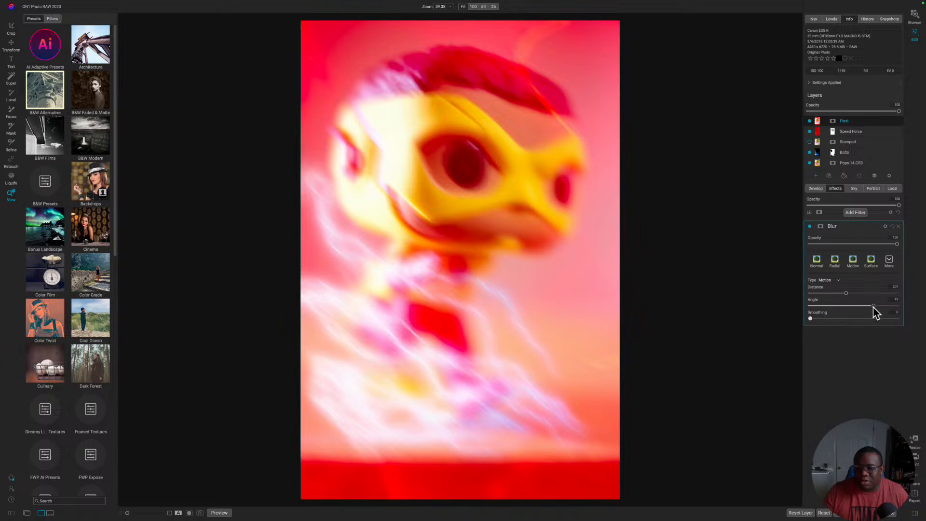
left_click_drag(873, 307, 828, 295)
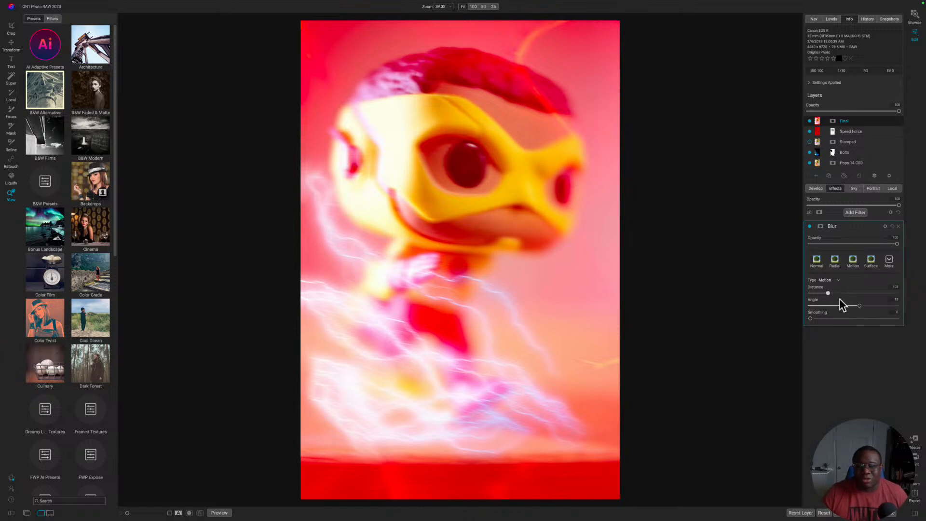
Mask the motion blur out over the figure's near eye with a size 1300 brush at 100 opacity
left_click(820, 231)
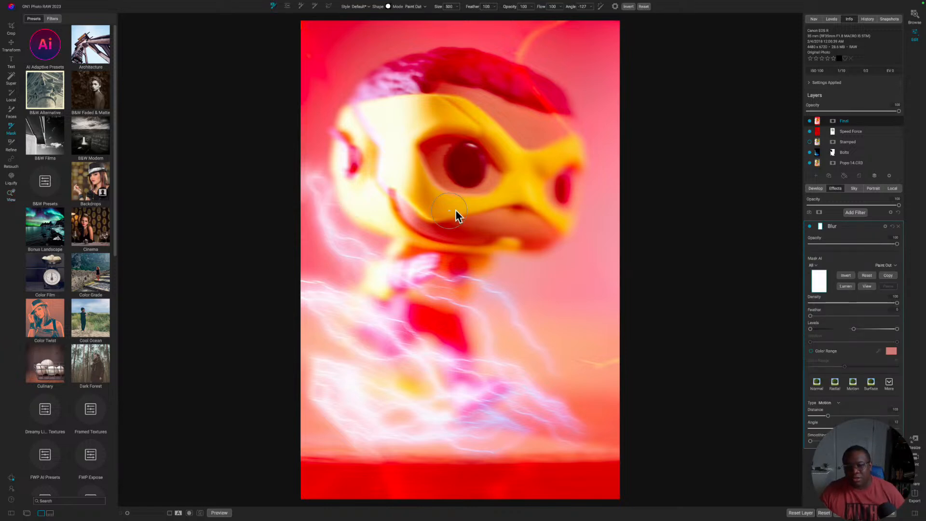
scroll(456, 211, "up", 8)
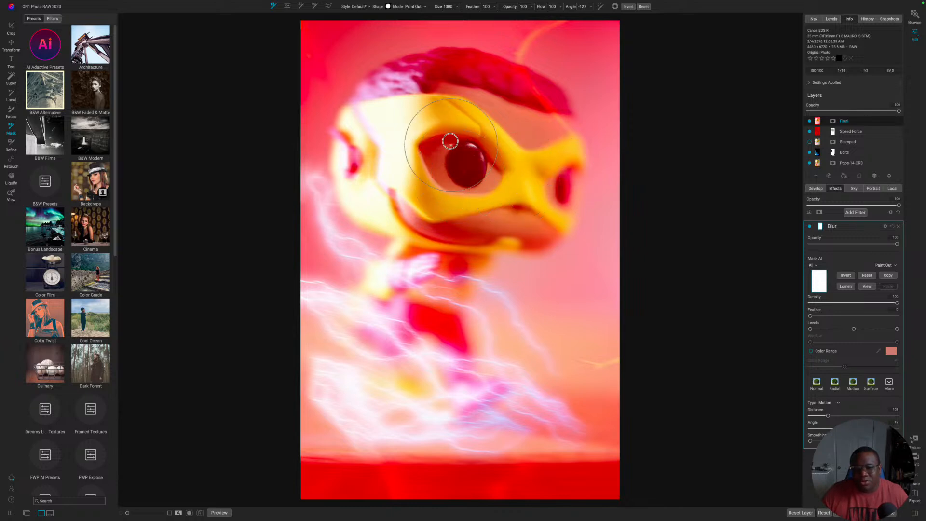
left_click(451, 173)
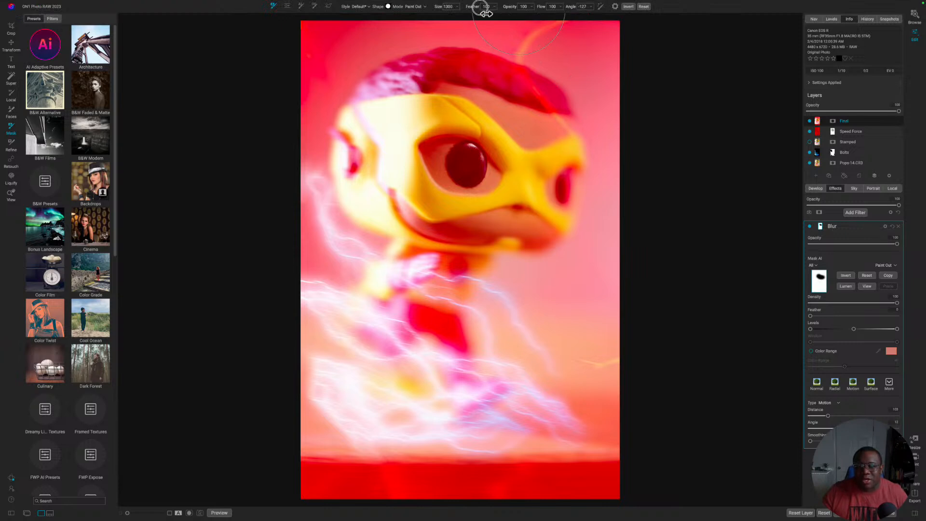
Partly paint the motion blur back in across the near eye with a size 1000 brush at 31 opacity
left_click_drag(515, 11, 476, 11)
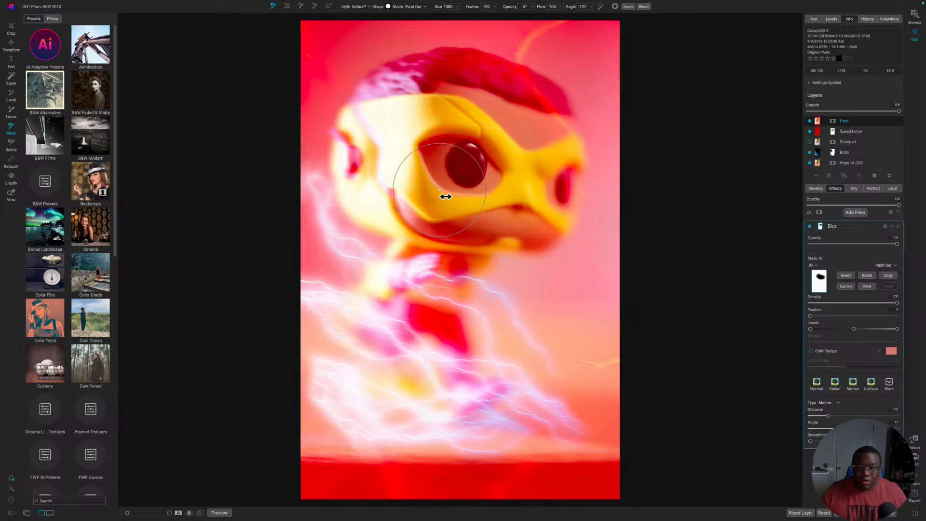
key("x")
key("bracketleft")
key("bracketleft")
key("bracketleft")
mouse_move(446, 160)
left_mouse_down()
mouse_move(512, 178)
mouse_move(492, 197)
mouse_move(424, 186)
mouse_move(427, 159)
mouse_move(442, 145)
mouse_move(480, 152)
left_mouse_up()
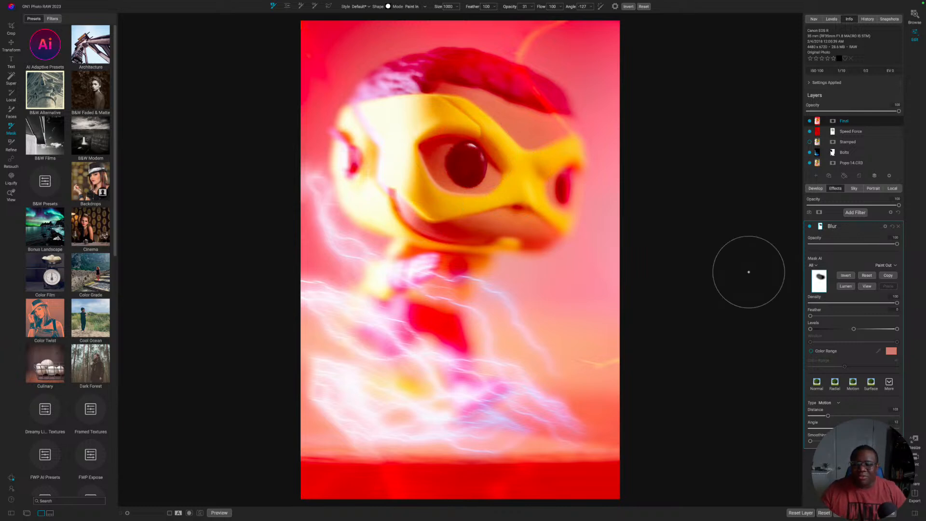
Compare the image with and without the Blur filter
left_click(811, 226)
left_click(811, 227)
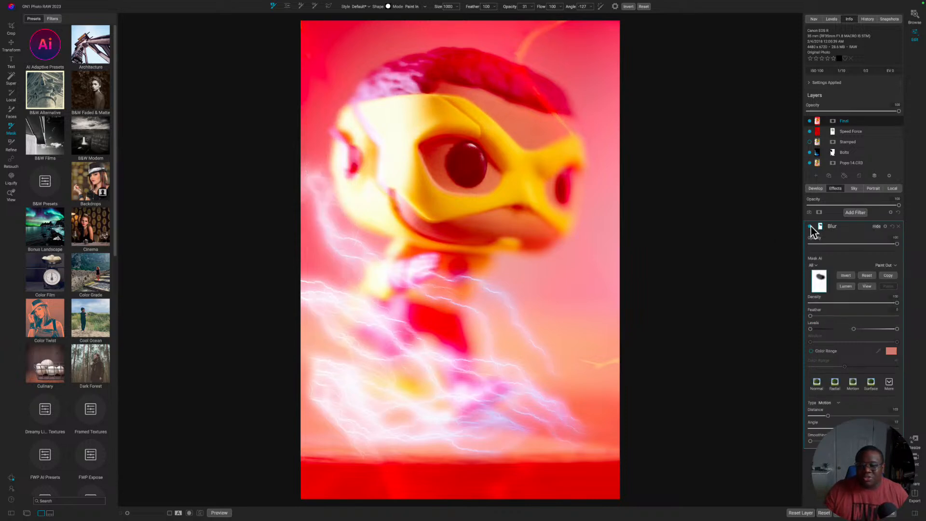
left_click(810, 226)
left_click(811, 227)
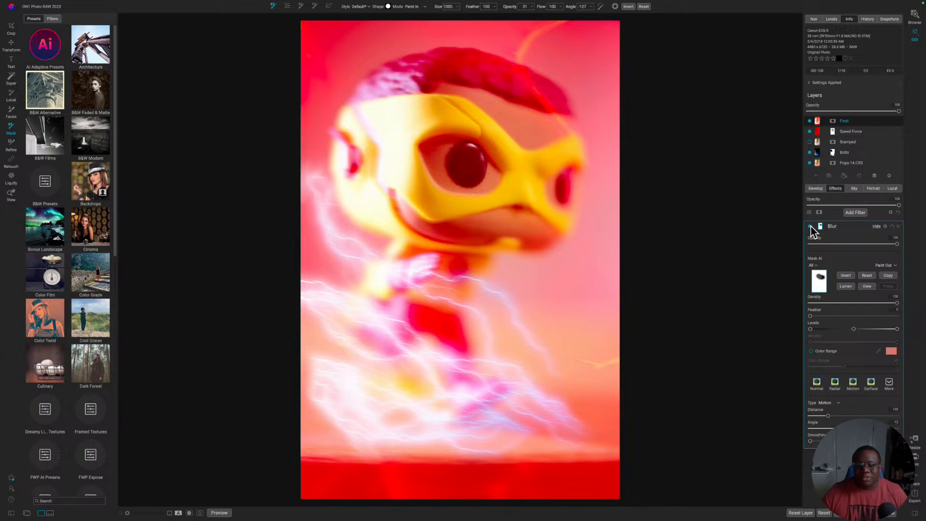
left_click(810, 226)
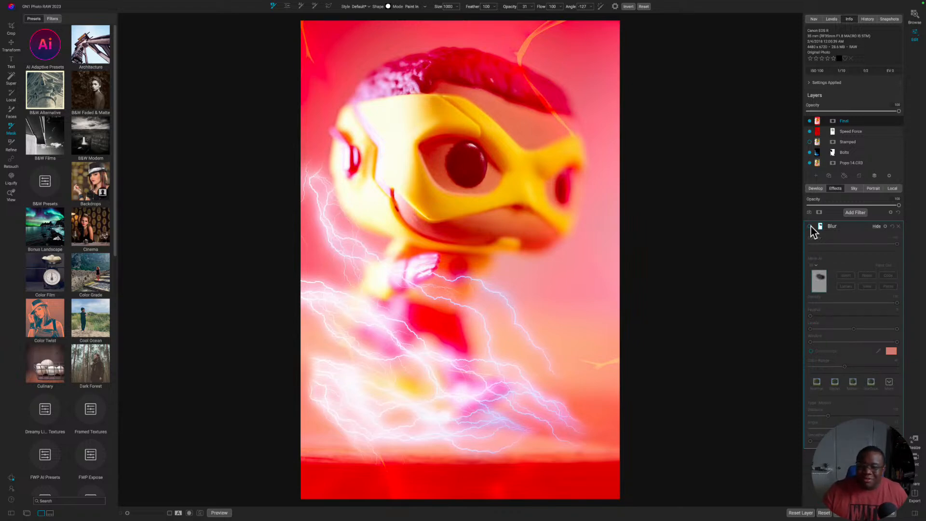
left_click(810, 226)
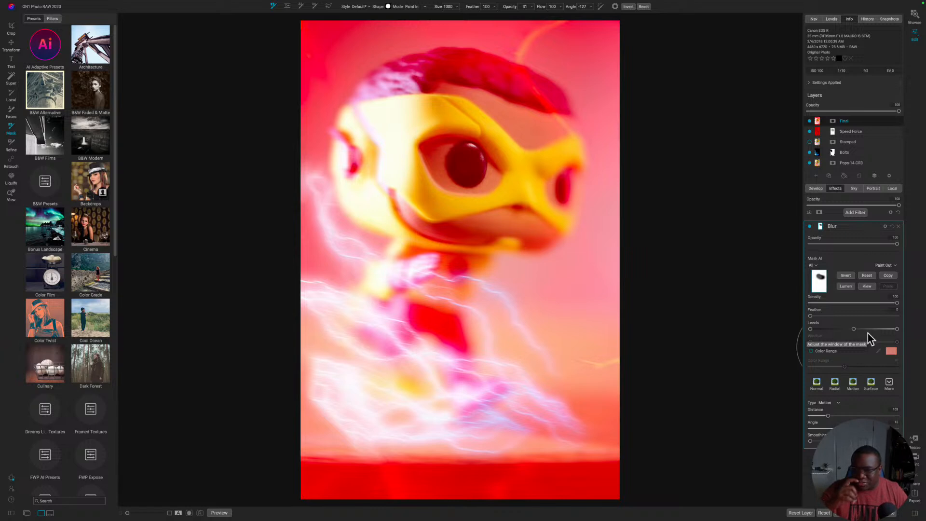
Add a Weather filter to the Final layer with Bottom Third Slow fog and an amount of about 37
left_click(850, 228)
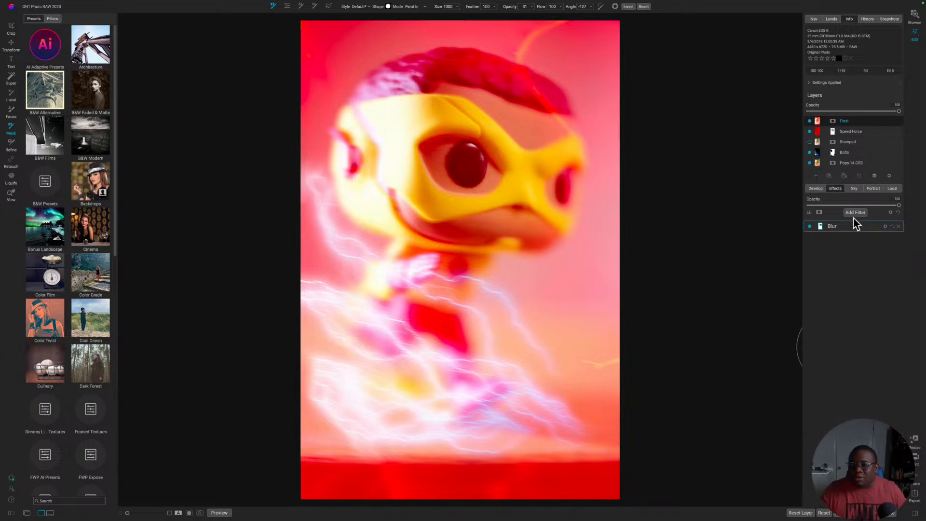
left_click(854, 213)
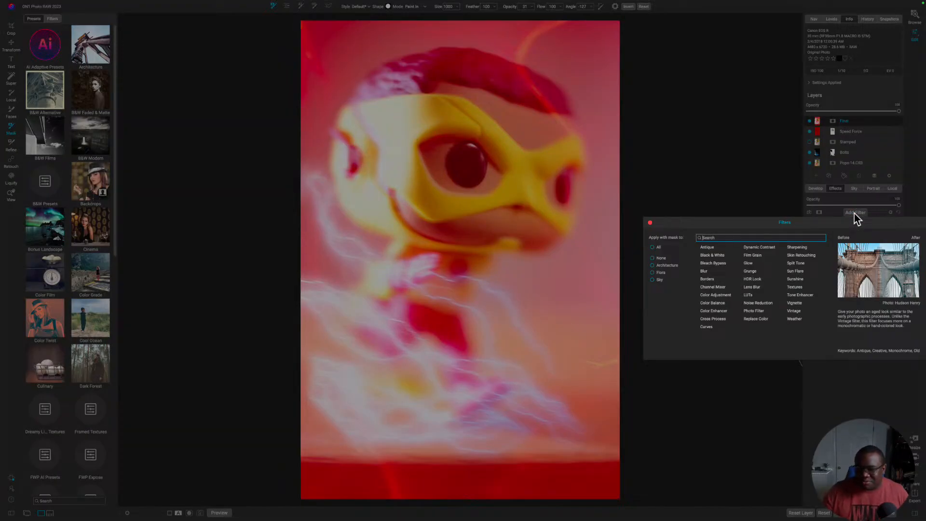
left_click(800, 320)
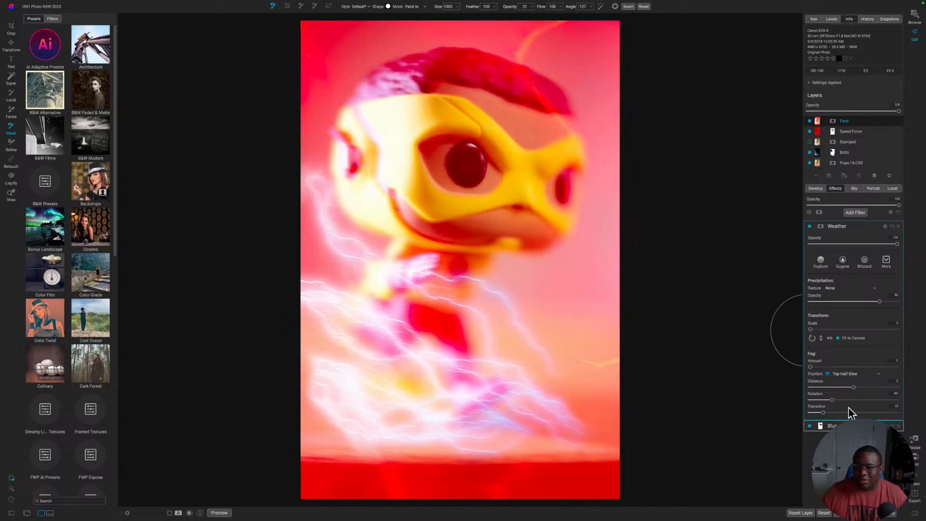
left_click(830, 374)
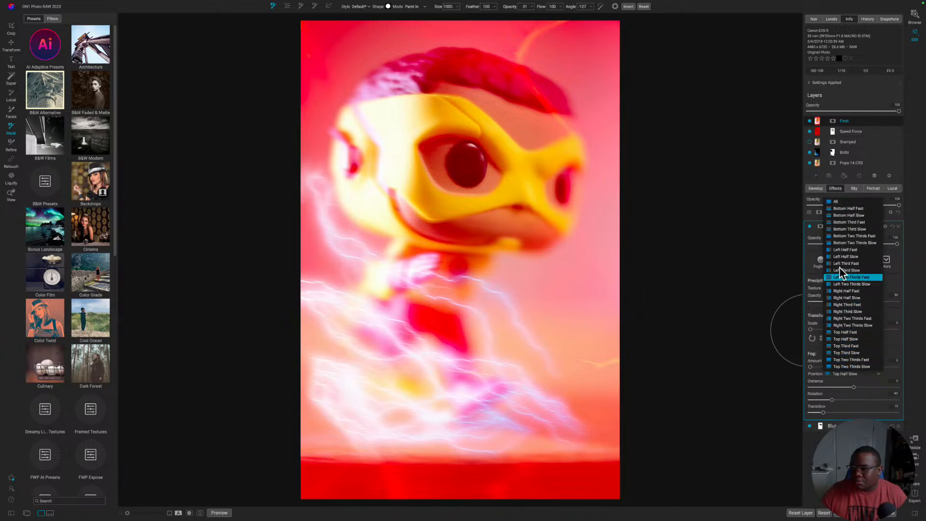
left_click(841, 230)
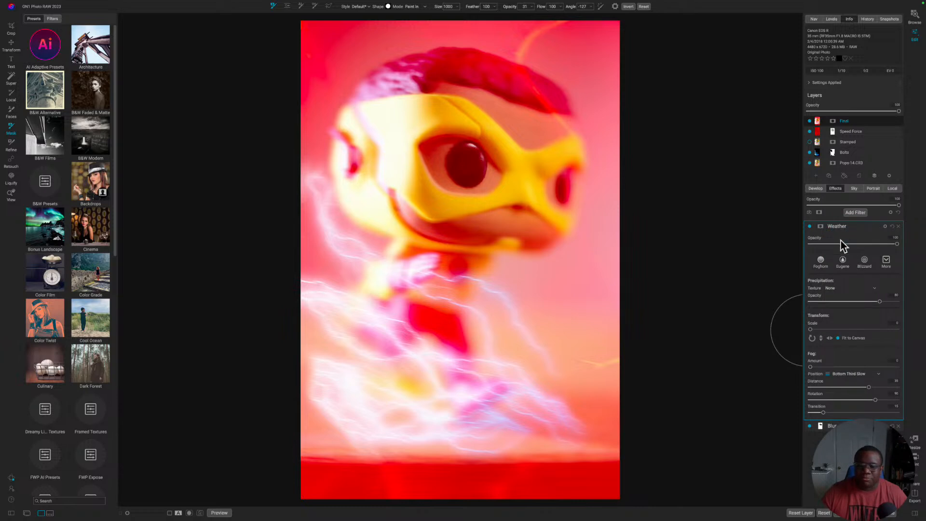
left_click_drag(810, 366, 845, 370)
left_click_drag(846, 369, 843, 369)
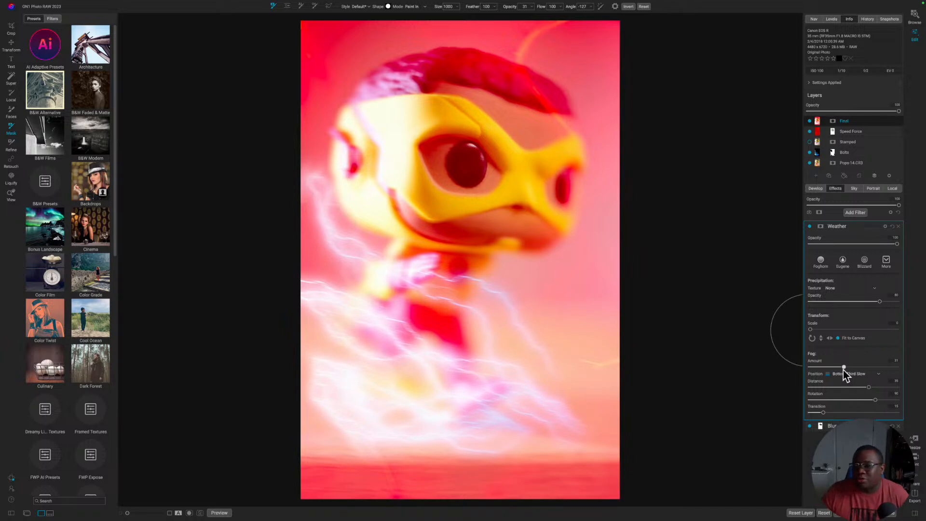
left_click(854, 227)
Hide the layers above the original photo and show Bolts, Speed Force and Final one by one to review each stage
left_click(809, 131)
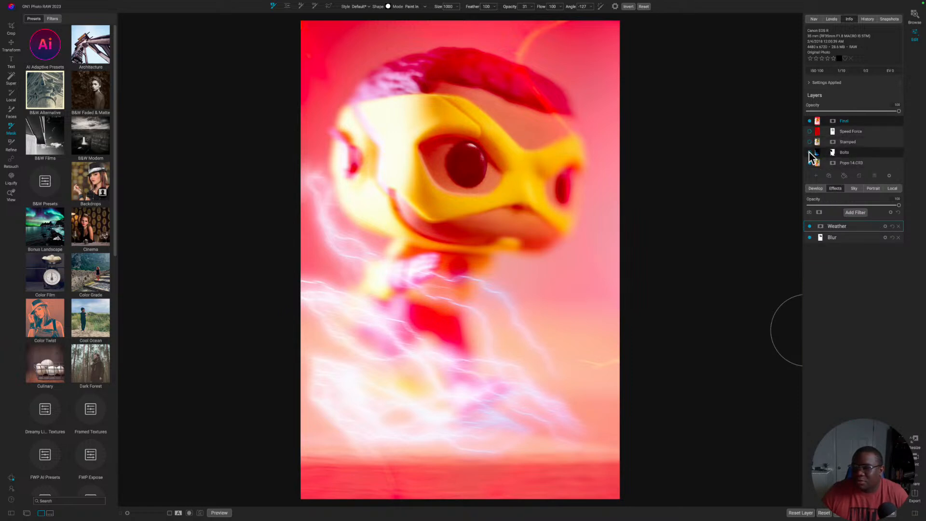
left_click(809, 121)
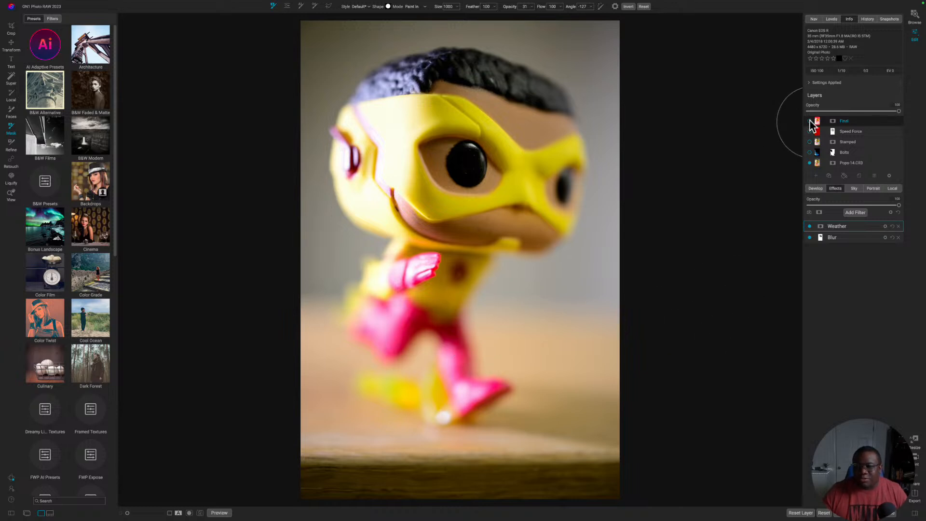
left_click(810, 152)
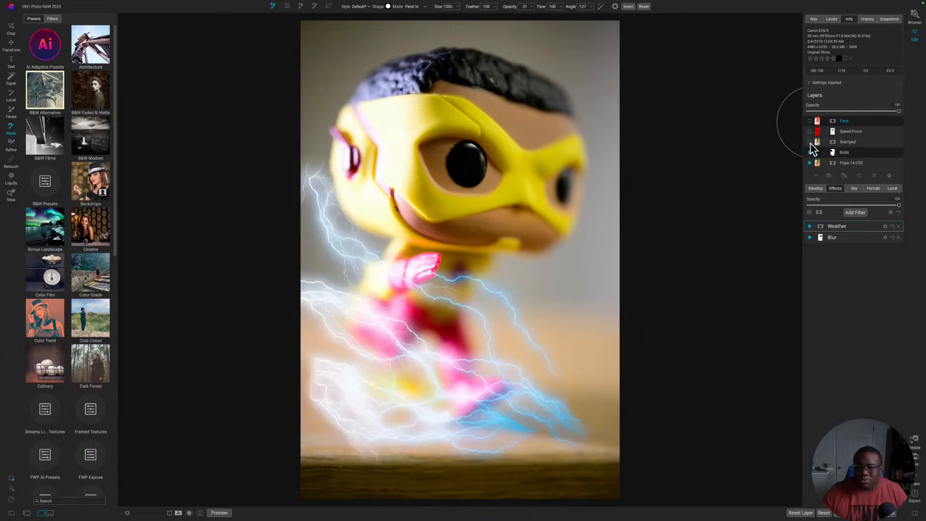
left_click(809, 131)
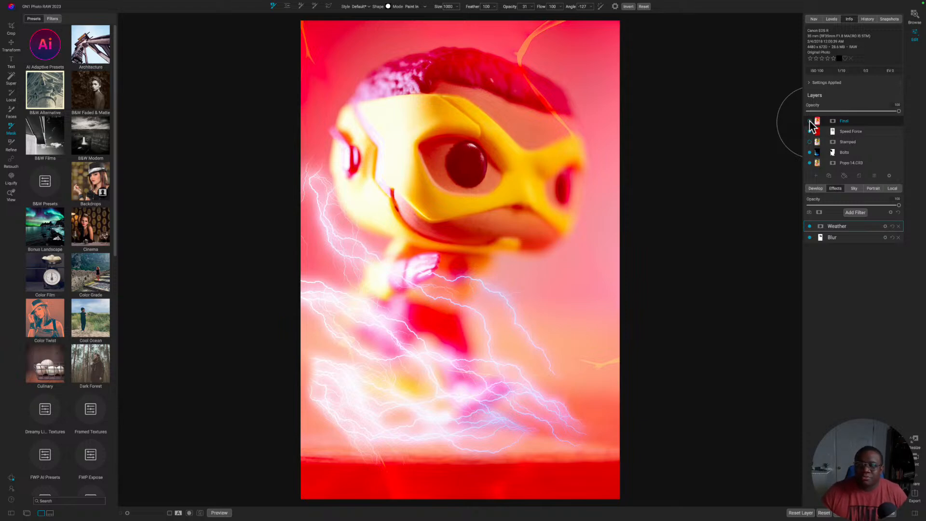
left_click(809, 121)
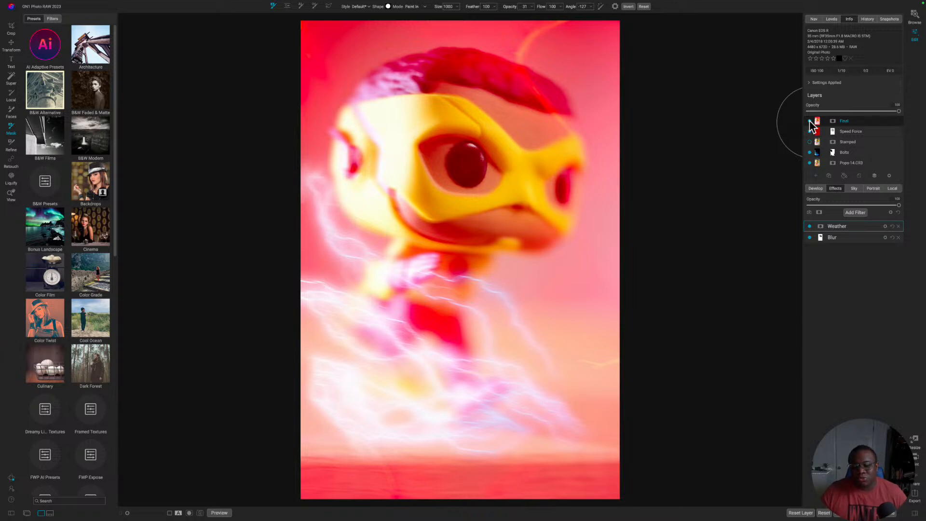
Give the Weather filter on the Final layer a mask and lower the filter's opacity to about 80
left_click(820, 226)
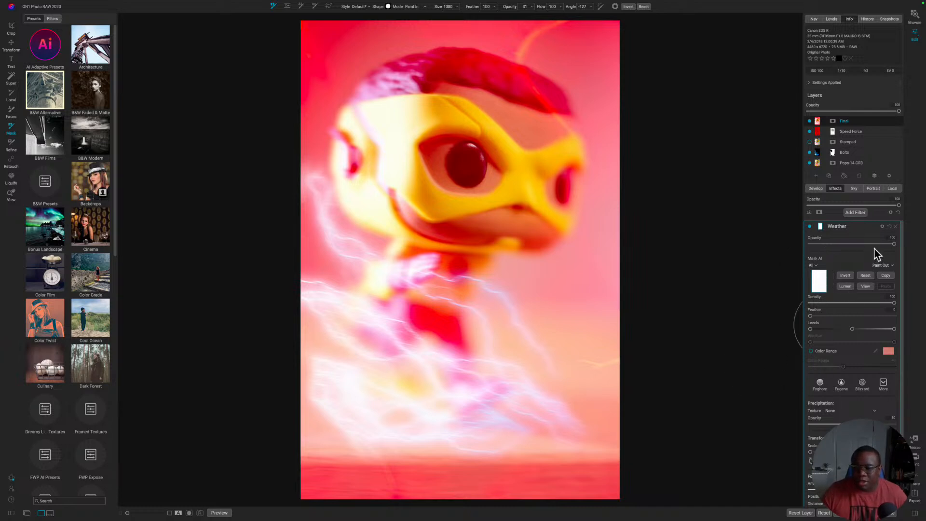
left_click_drag(893, 245, 863, 249)
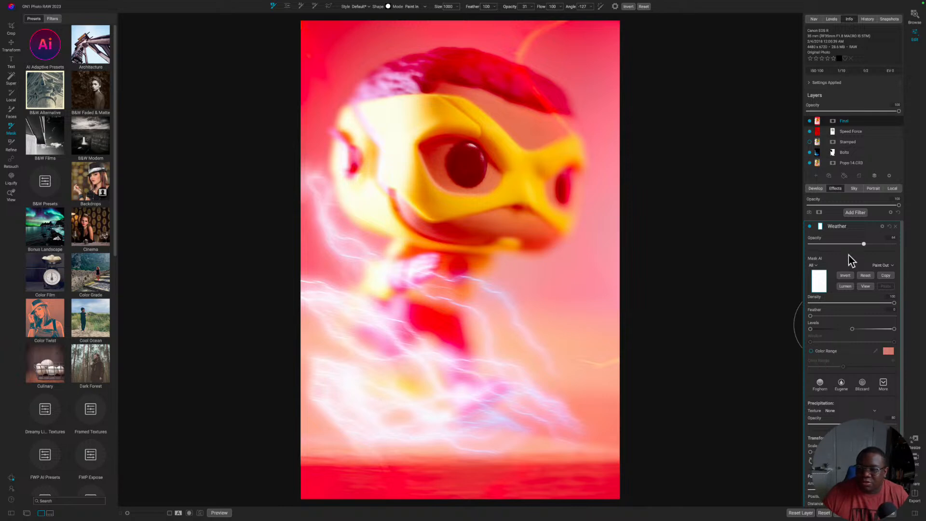
left_click_drag(864, 245, 879, 246)
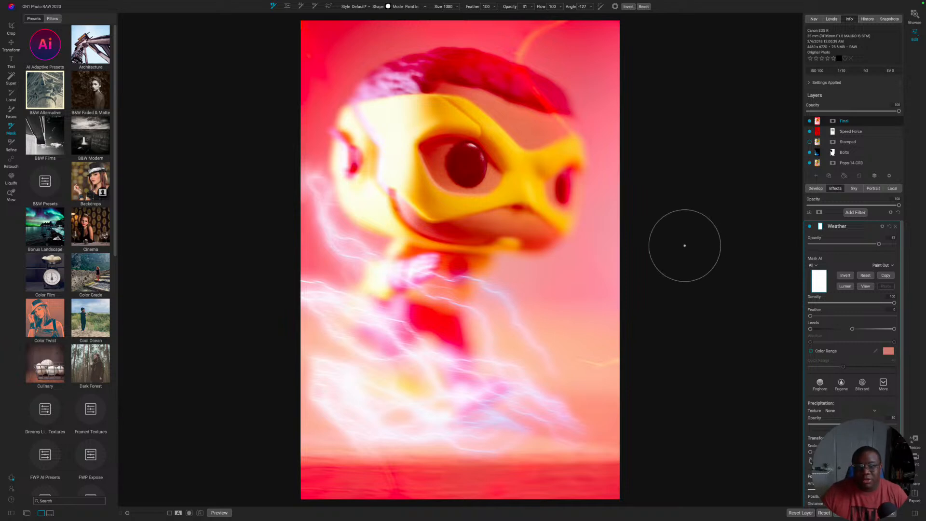
Mask the Weather filter with a Linear Top gradient centred across the figure's chest, widening its transition and tilting it slightly
left_click(287, 5)
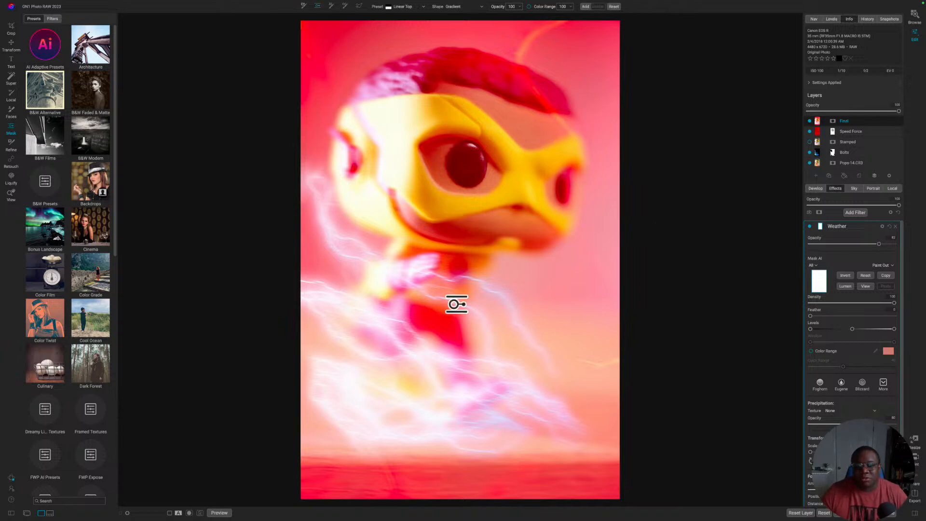
left_click(449, 291)
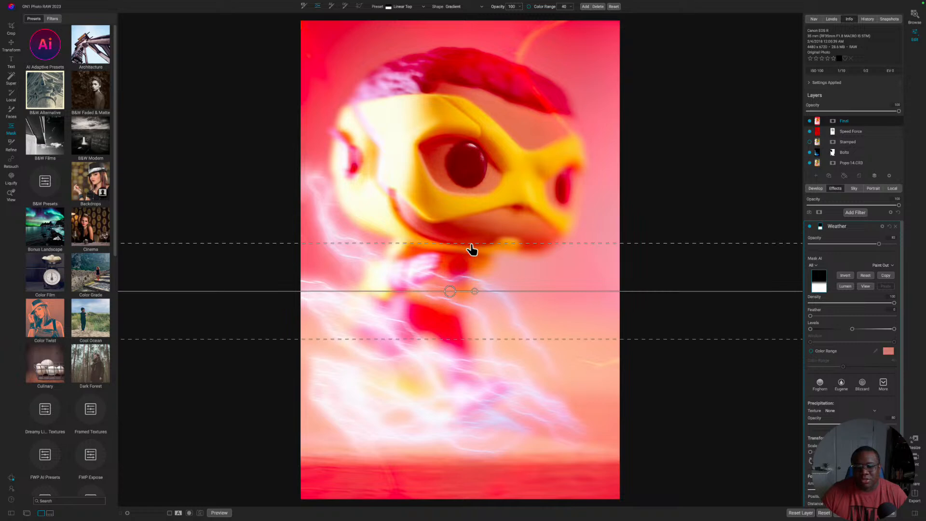
left_click_drag(471, 238, 469, 226)
left_click_drag(474, 291, 448, 300)
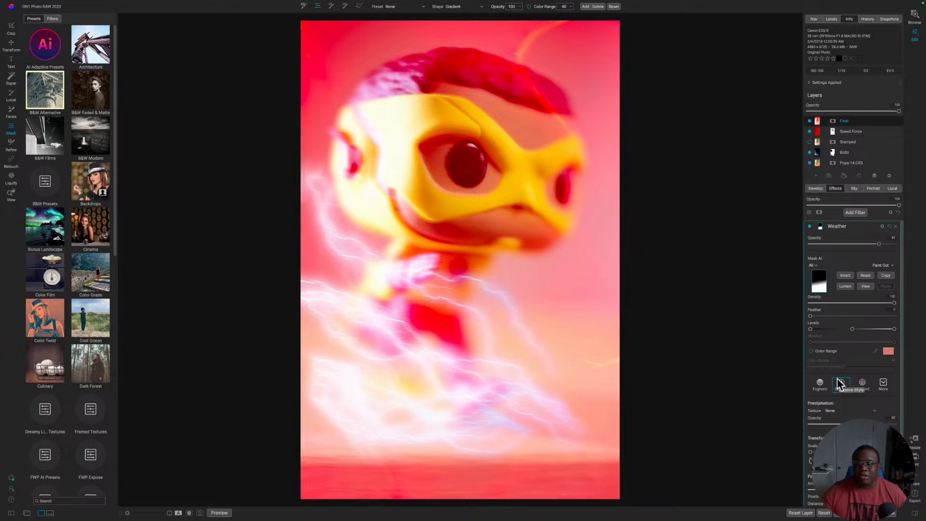
Add a Vignette filter to the Final layer using the Big Softy style
left_click(848, 213)
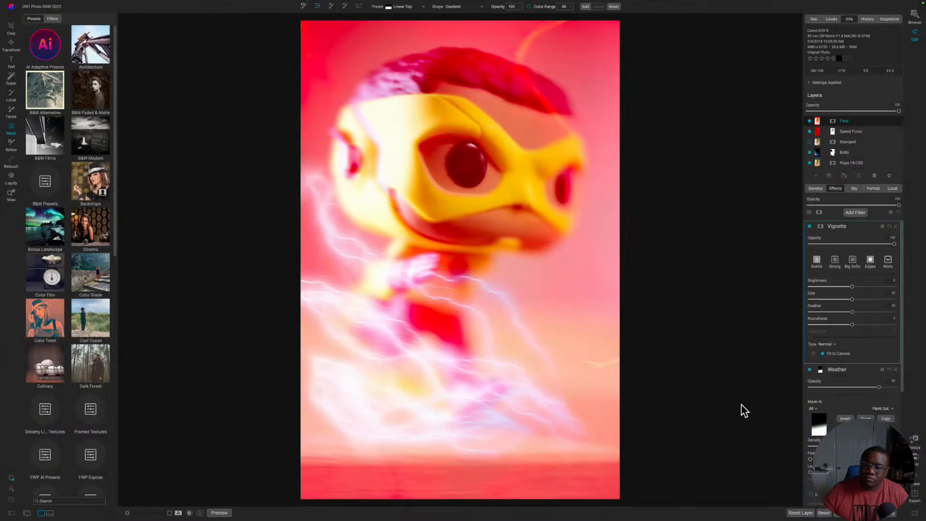
left_click(852, 261)
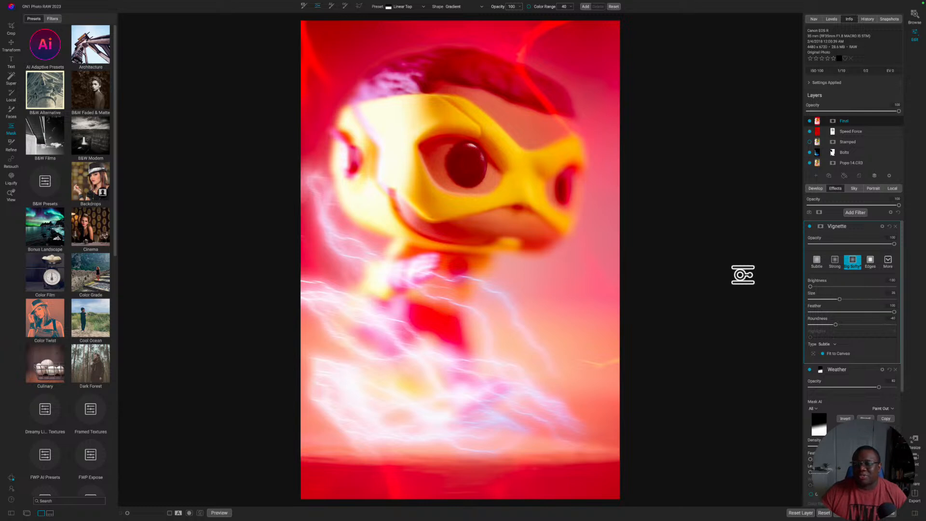
Hide the Speed Force and Bolts layers and toggle Final off and on to compare it with the original photo
left_click(809, 131)
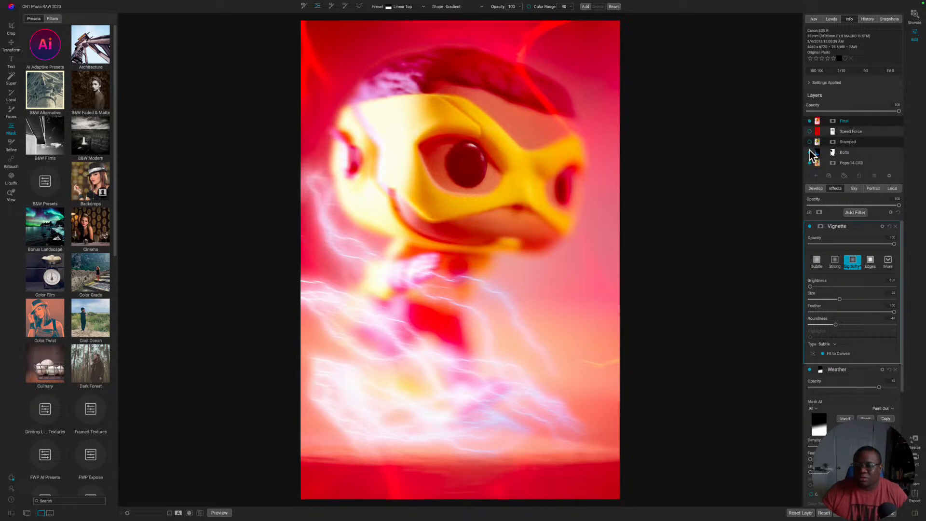
left_click(809, 121)
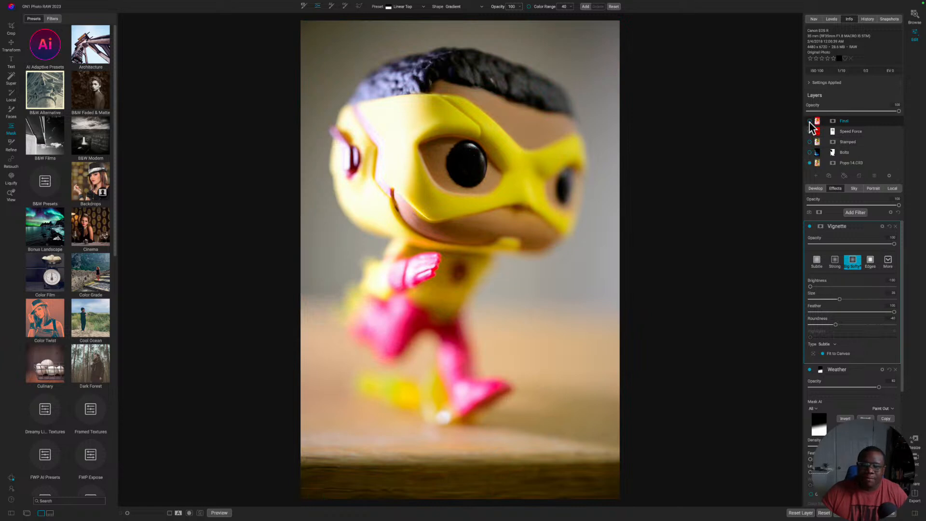
left_click(809, 121)
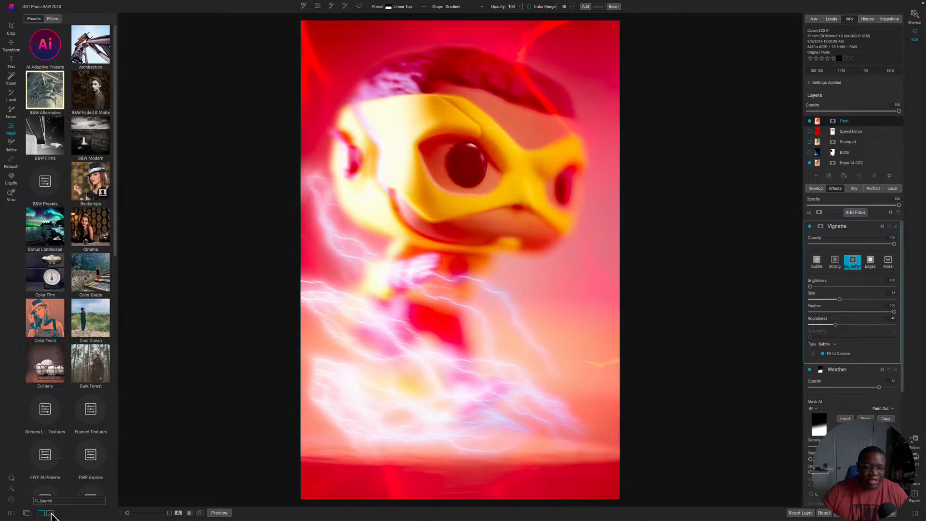
Show the filmstrip below the image and finish editing to return to Browse
left_click(50, 513)
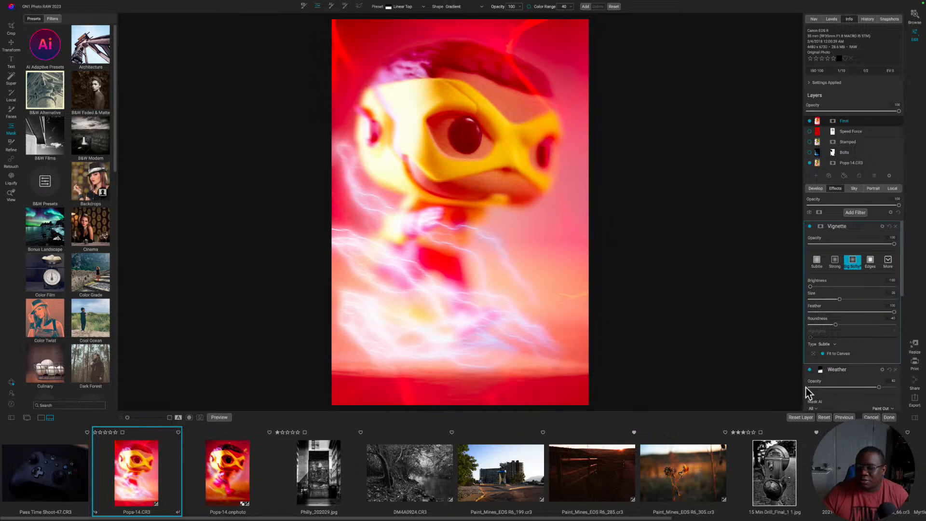
left_click(889, 417)
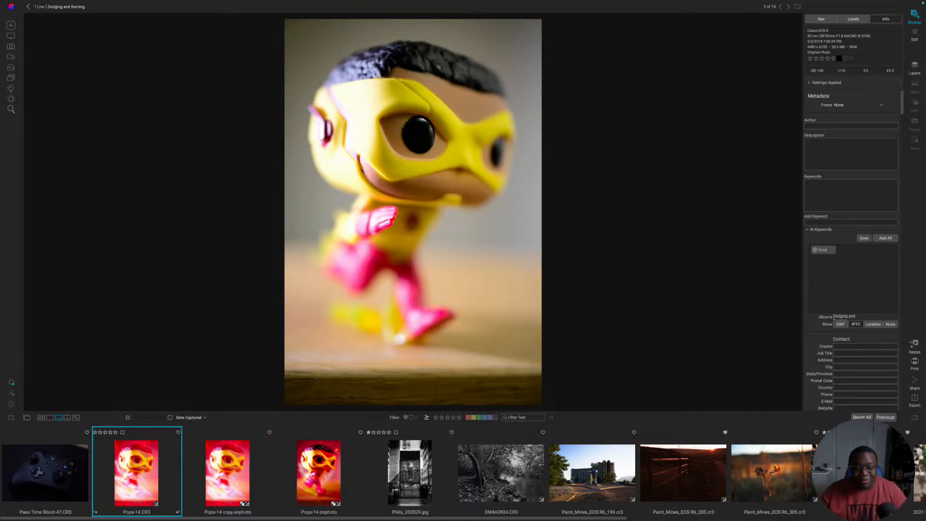
Try to compare Pops-14 copy.onphoto with Pops-14.onphoto in the Compare view
left_click(230, 463)
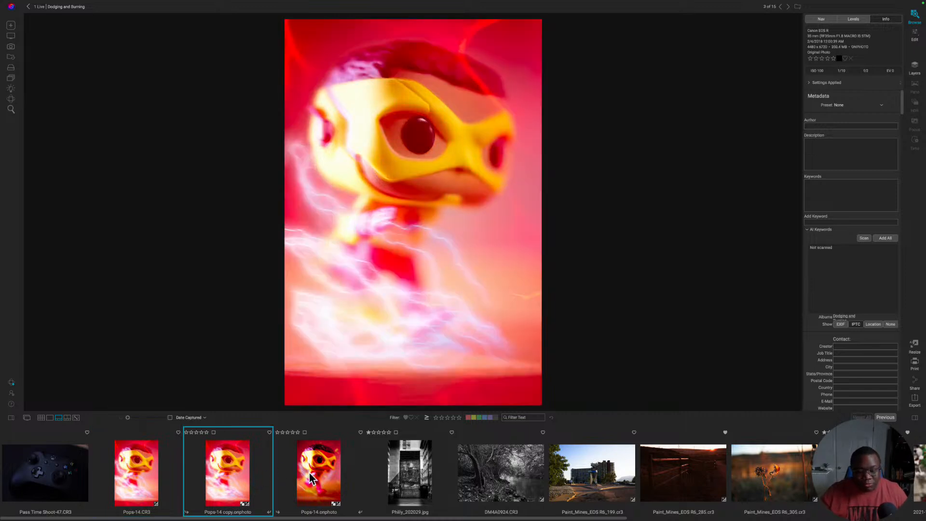
left_click(334, 480, "ctrl")
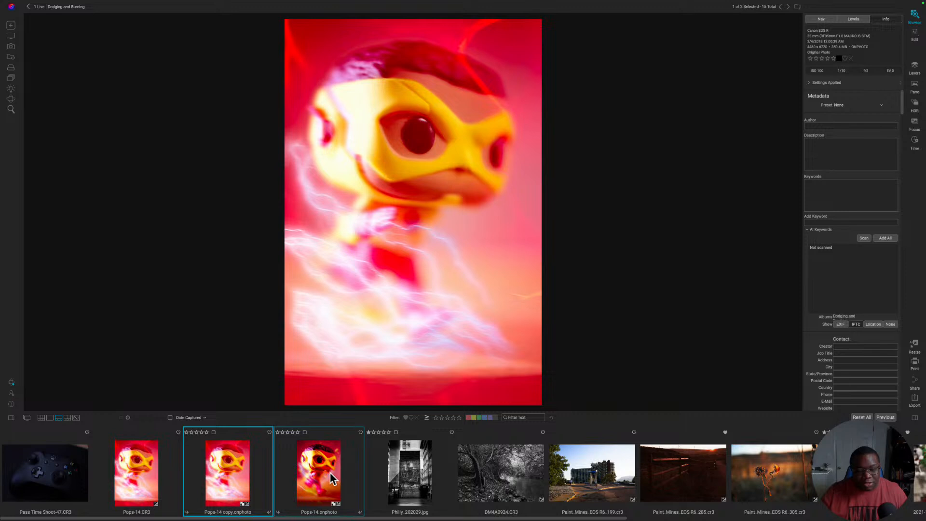
left_click(66, 418)
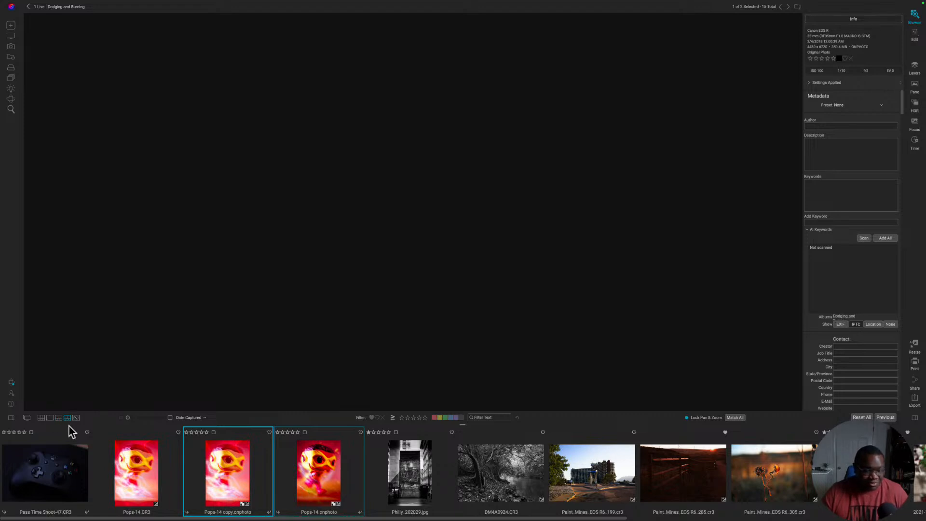
Reselect both Pops-14 .onphoto versions in the grid and try the Compare view again, switching between the versions
left_click(41, 417)
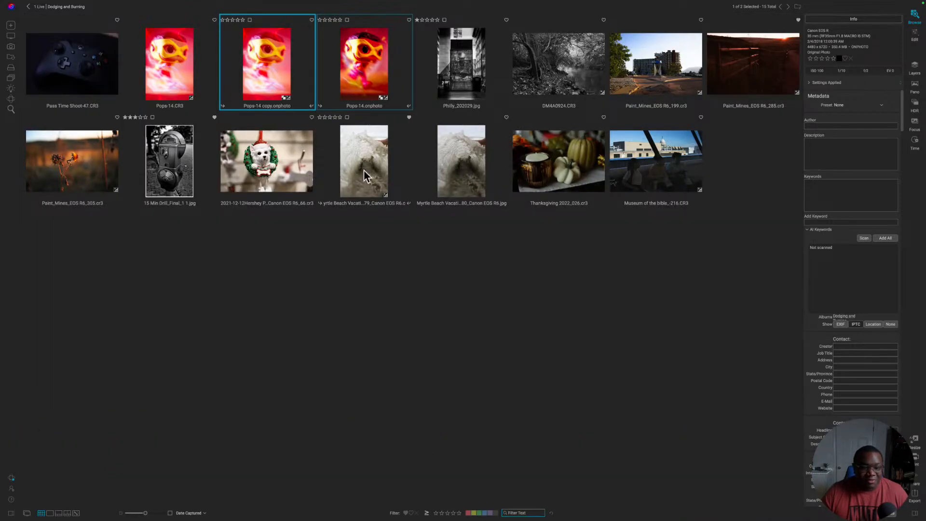
left_click(361, 341)
left_click(277, 59)
left_click(341, 63, "shift")
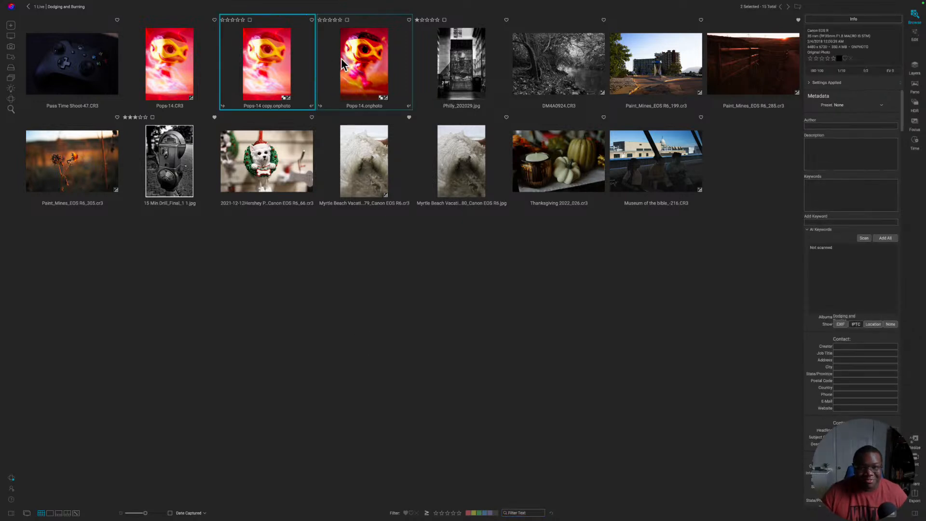
left_click(68, 512)
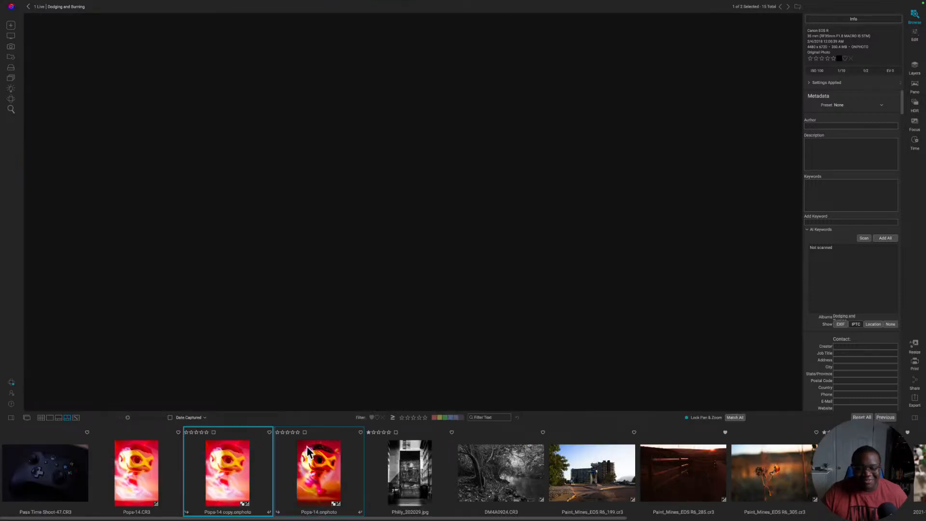
left_click(320, 472)
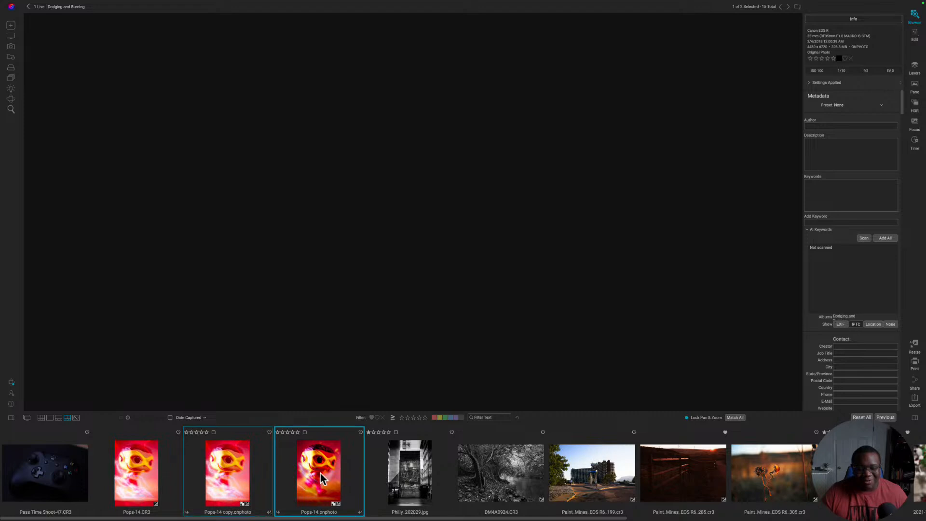
left_click(150, 468)
left_click(320, 480)
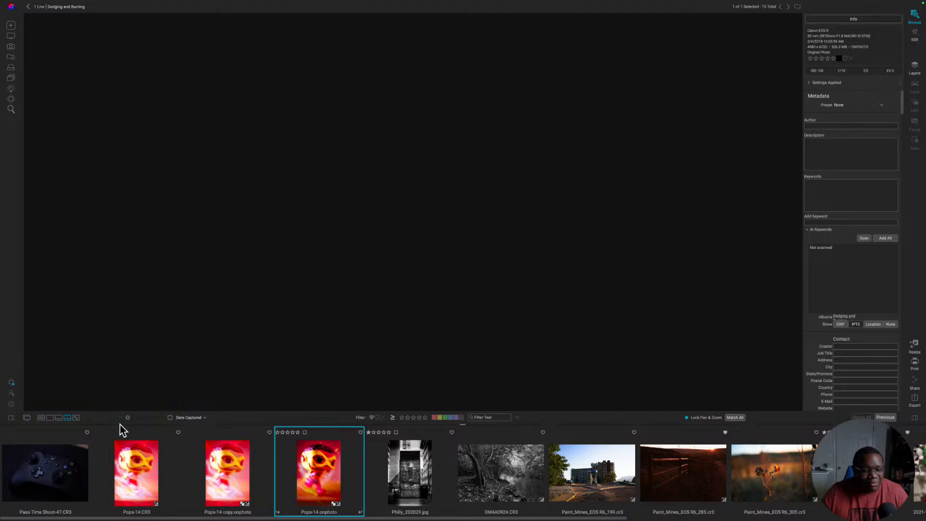
Enlarge the grid thumbnails to two per row and examine the two Pops-14 .onphoto versions side by side
left_click(41, 417)
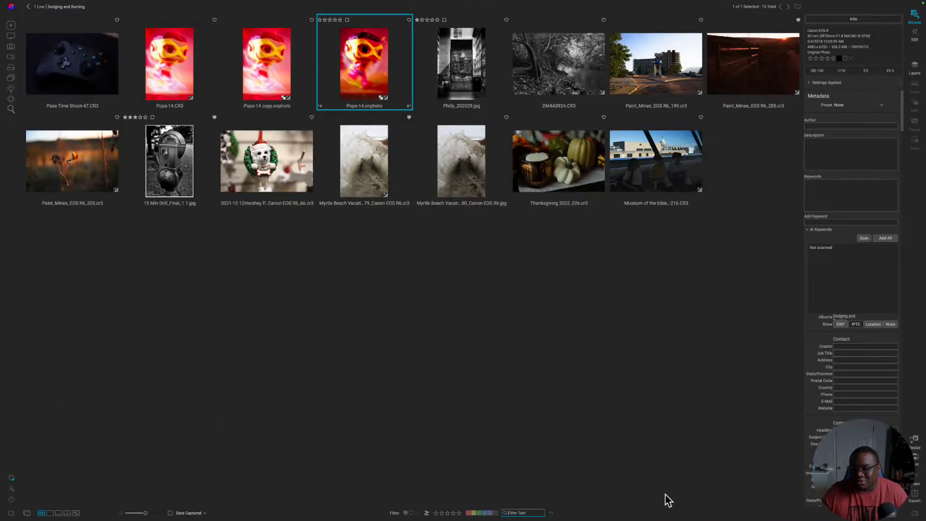
left_click_drag(147, 512, 163, 512)
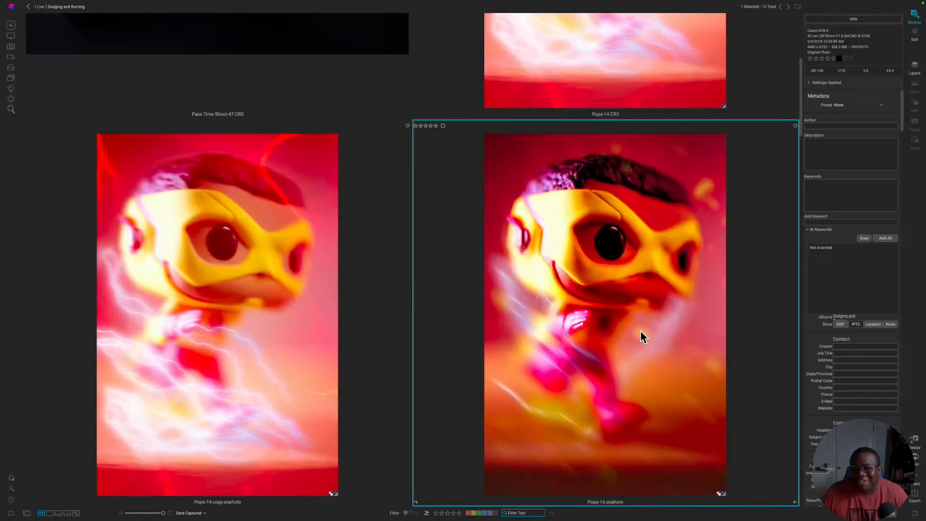
scroll(640, 329, "down", 3)
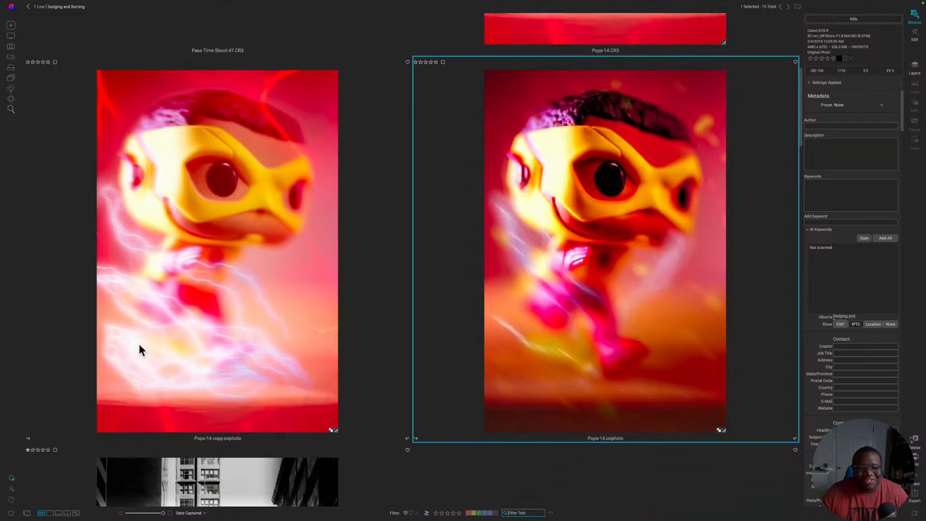
left_click(215, 273)
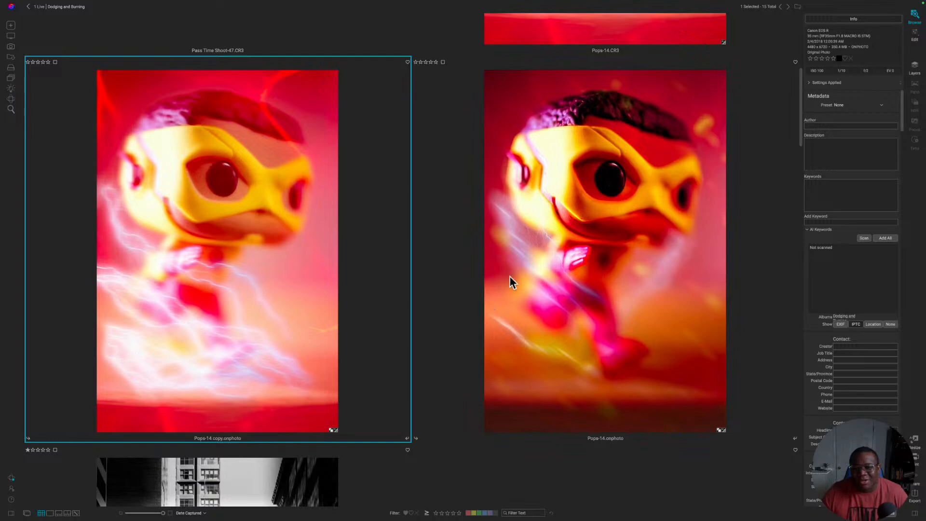
left_click(554, 231)
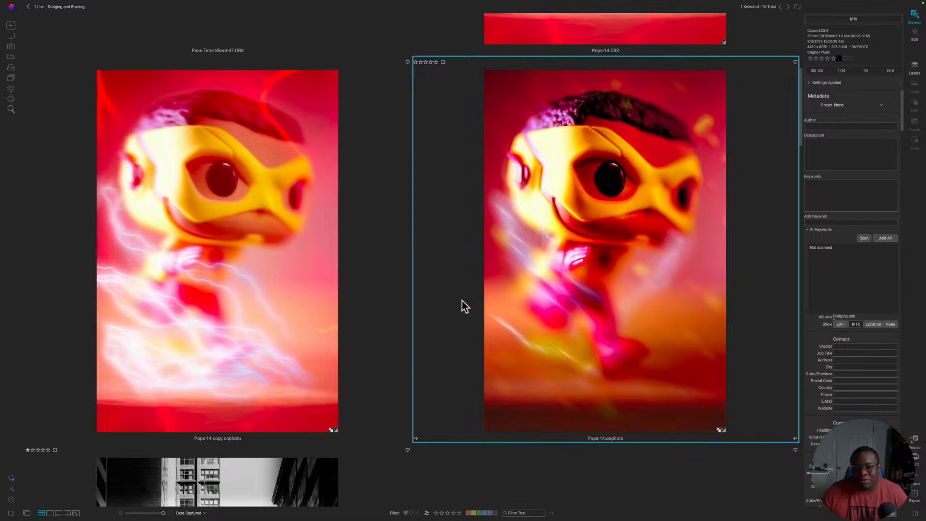
left_click(302, 276)
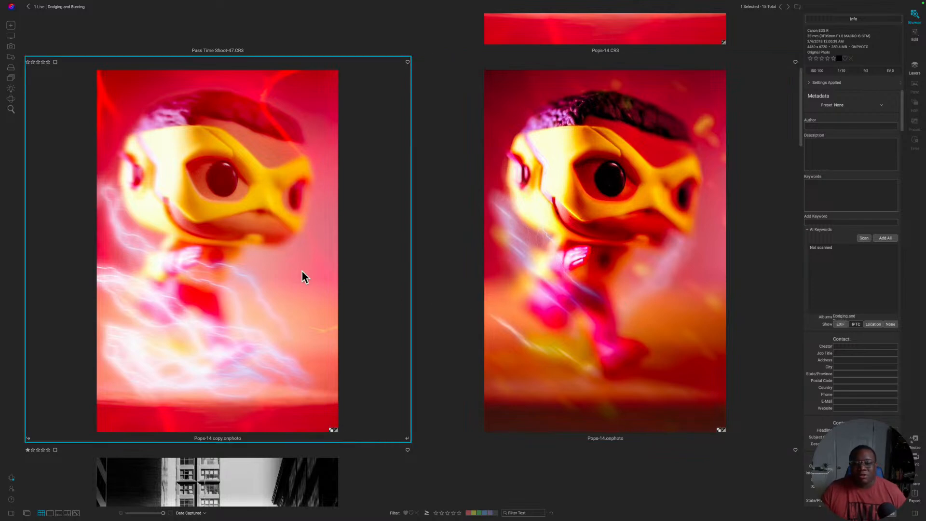
Look at Philly_202029.jpg further down the album and shrink the thumbnails so all photos fit in the grid
scroll(302, 273, "down", 5)
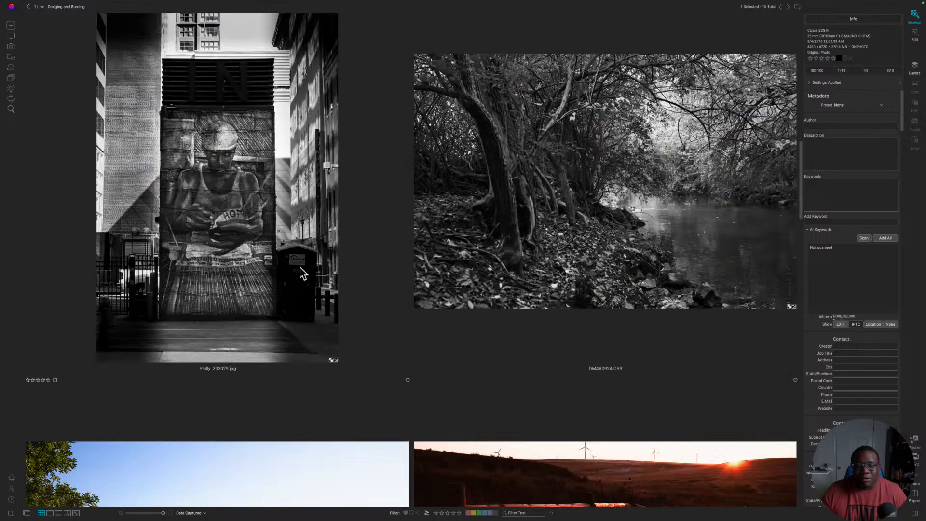
left_click(226, 191)
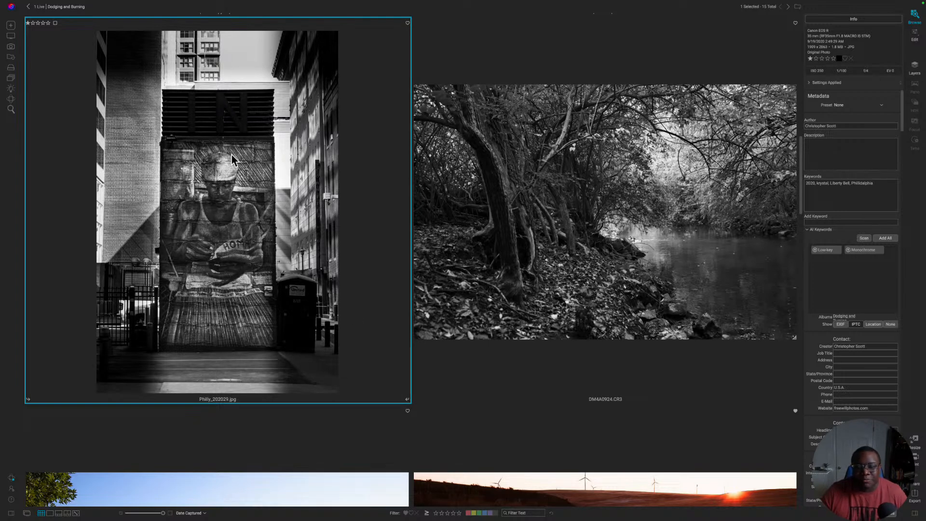
scroll(276, 289, "up", 1)
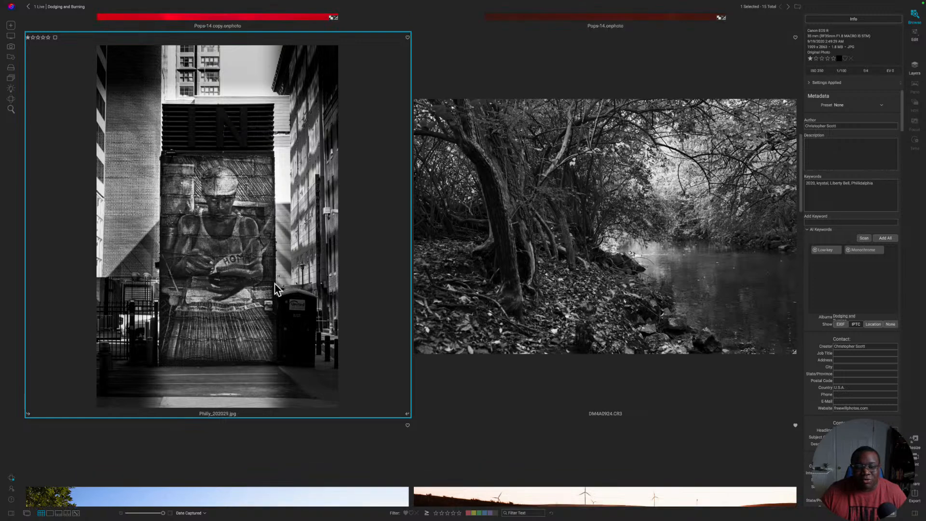
scroll(265, 333, "up", 5)
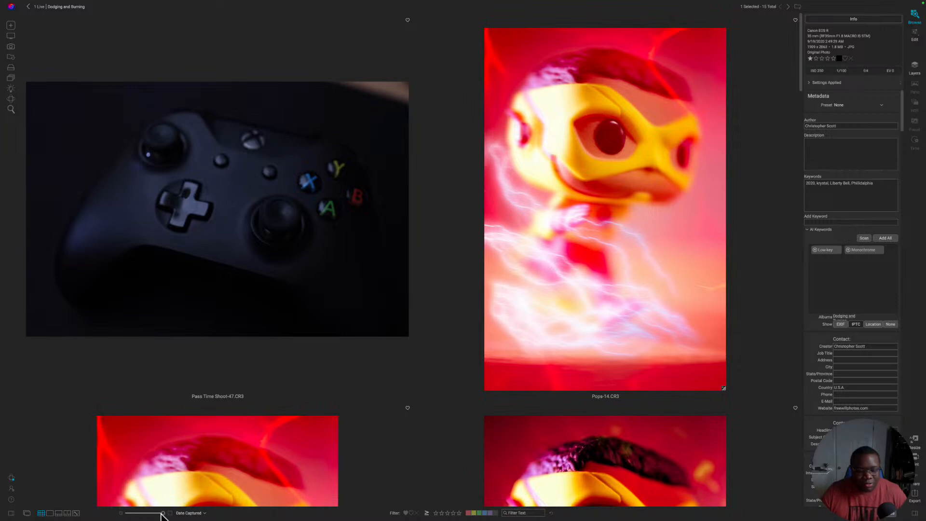
left_click_drag(163, 515, 150, 514)
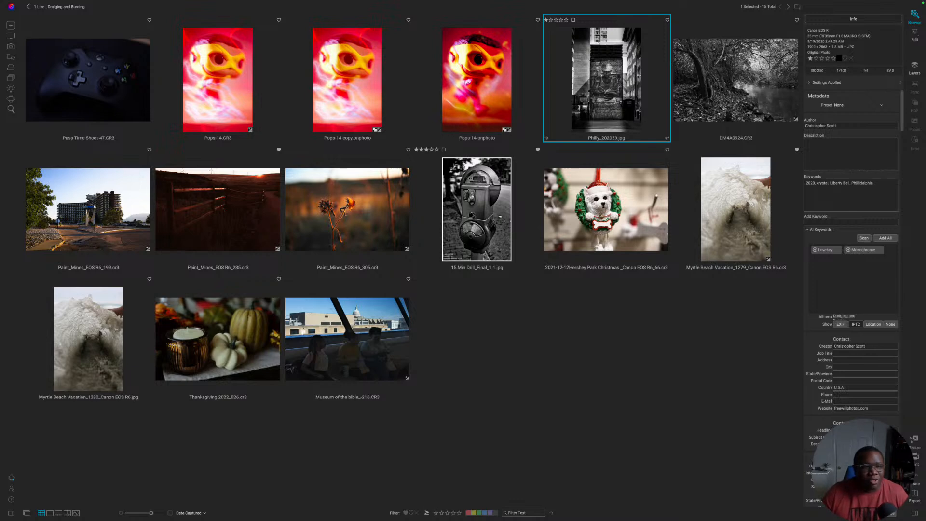
Exit full screen, switch to the Keynote presentation and advance from the DEMO slide to the QUESTIONS slide
mouse_move(116, 4)
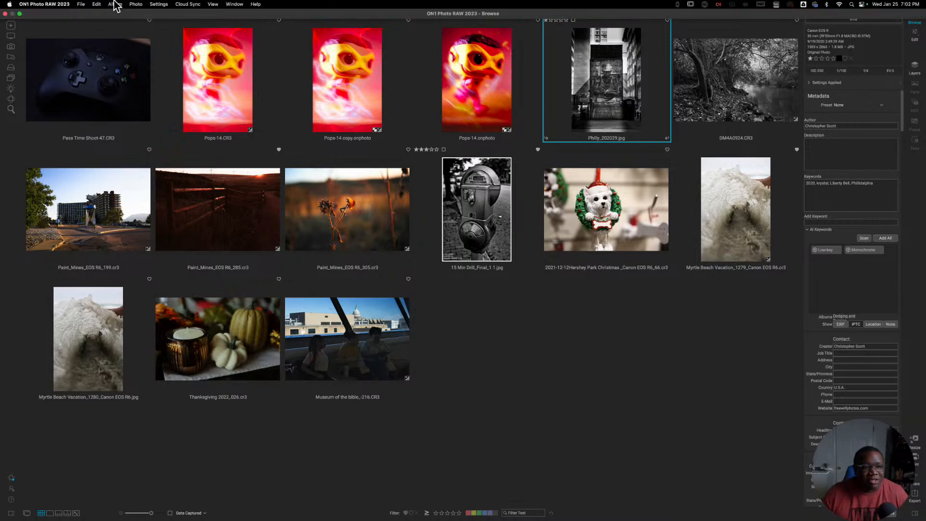
left_click(19, 14)
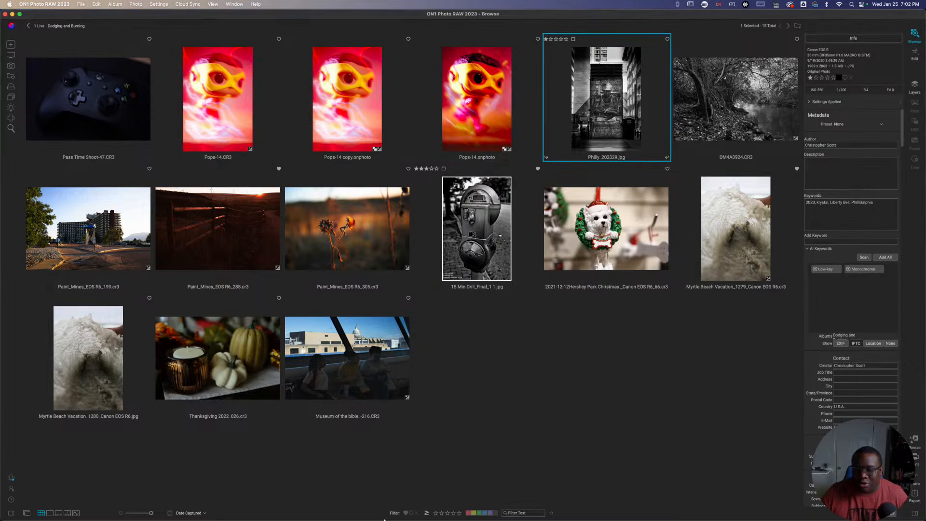
mouse_move(388, 519)
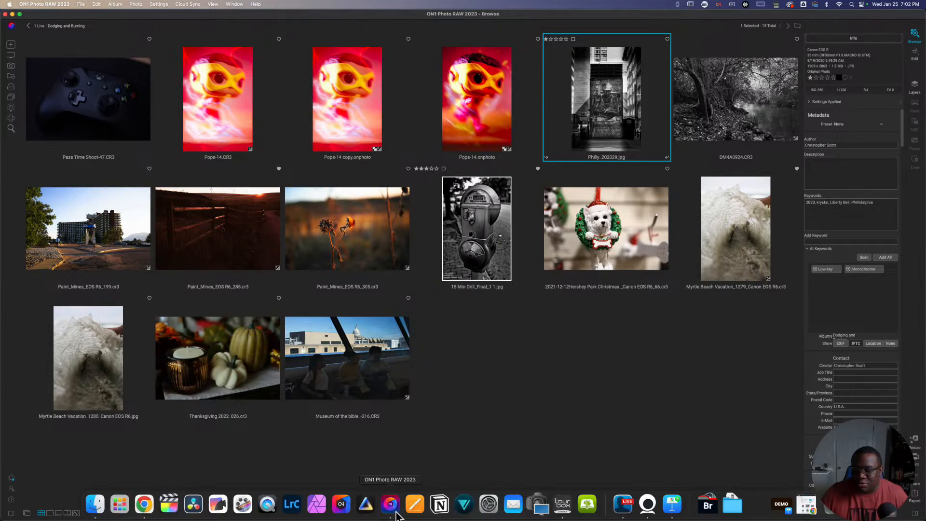
left_click(672, 506)
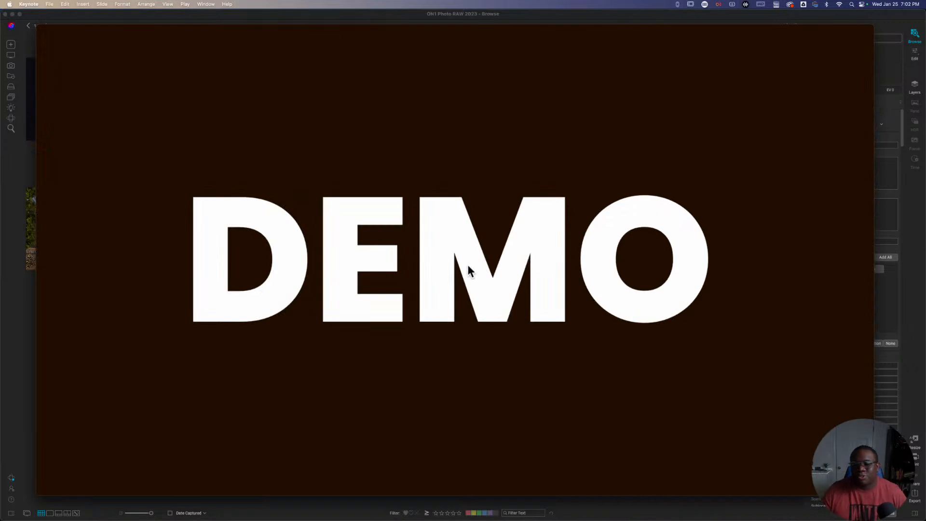
key("Right")
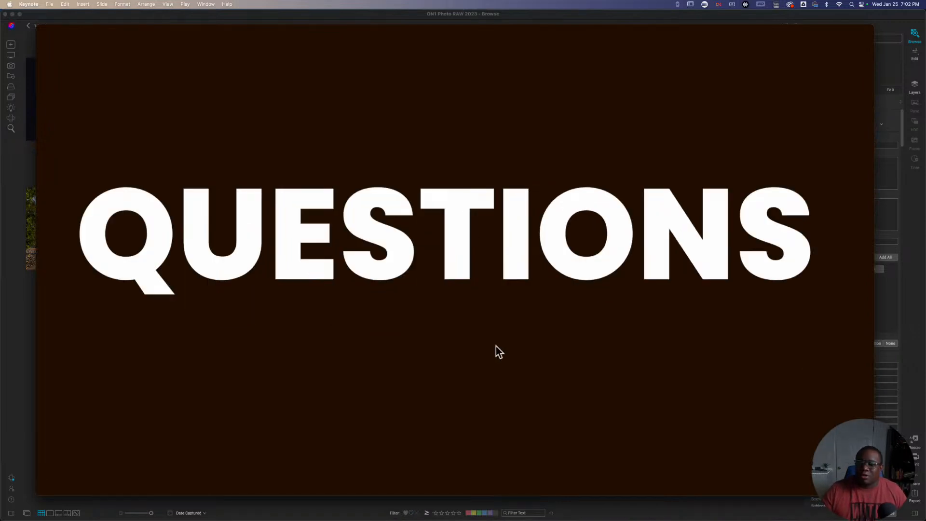